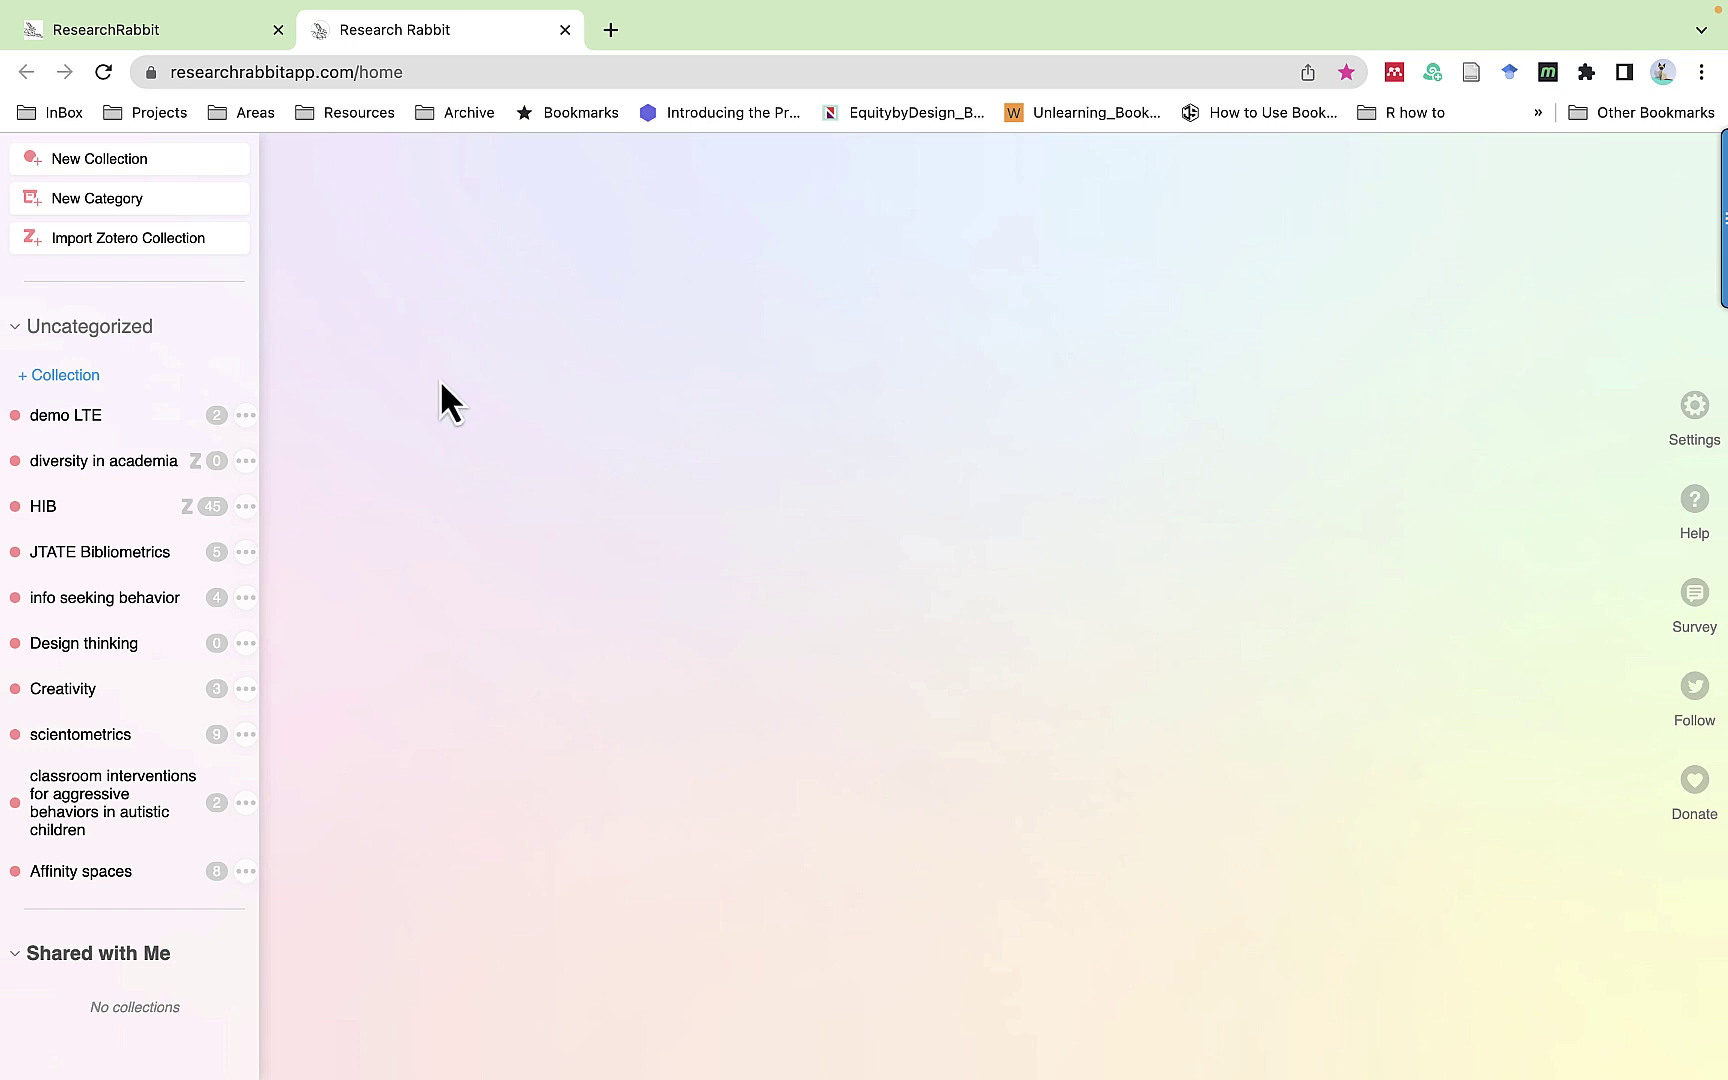
- Create a new collection named 'demo hs'
{"action": "left_click", "coordinate": [80, 378]}
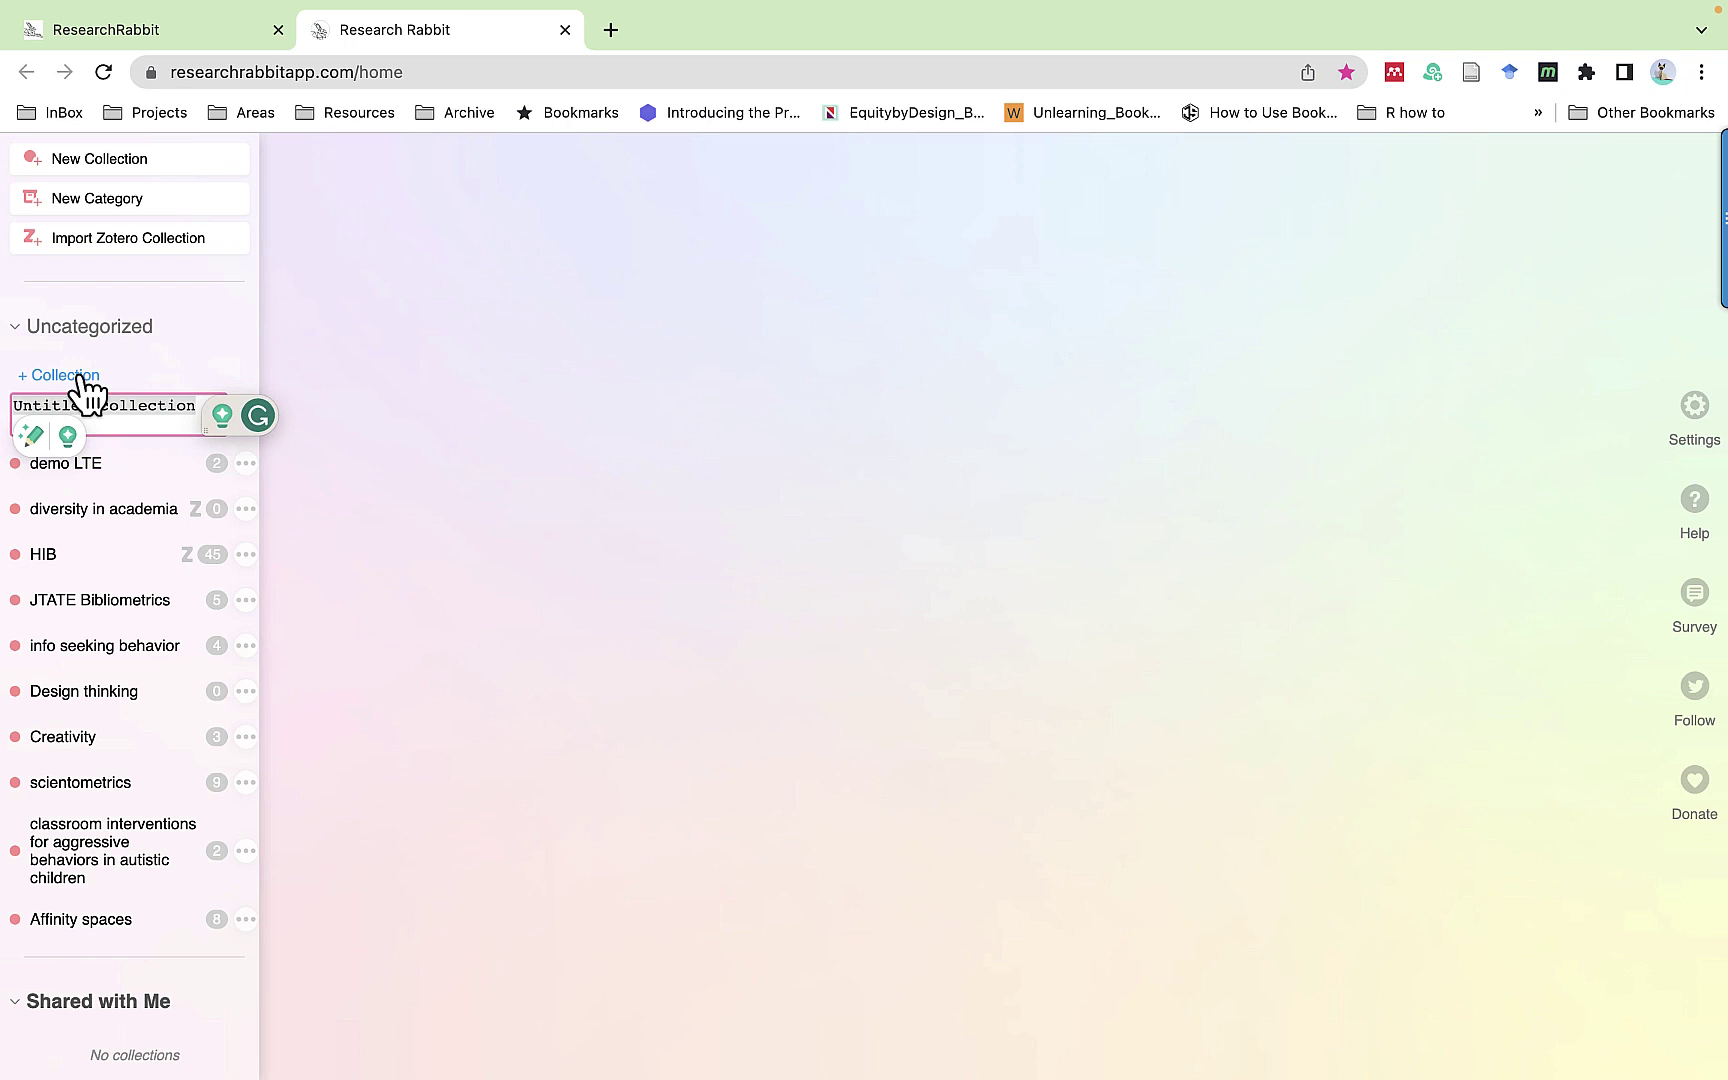
{"action": "type", "text": "demo"}
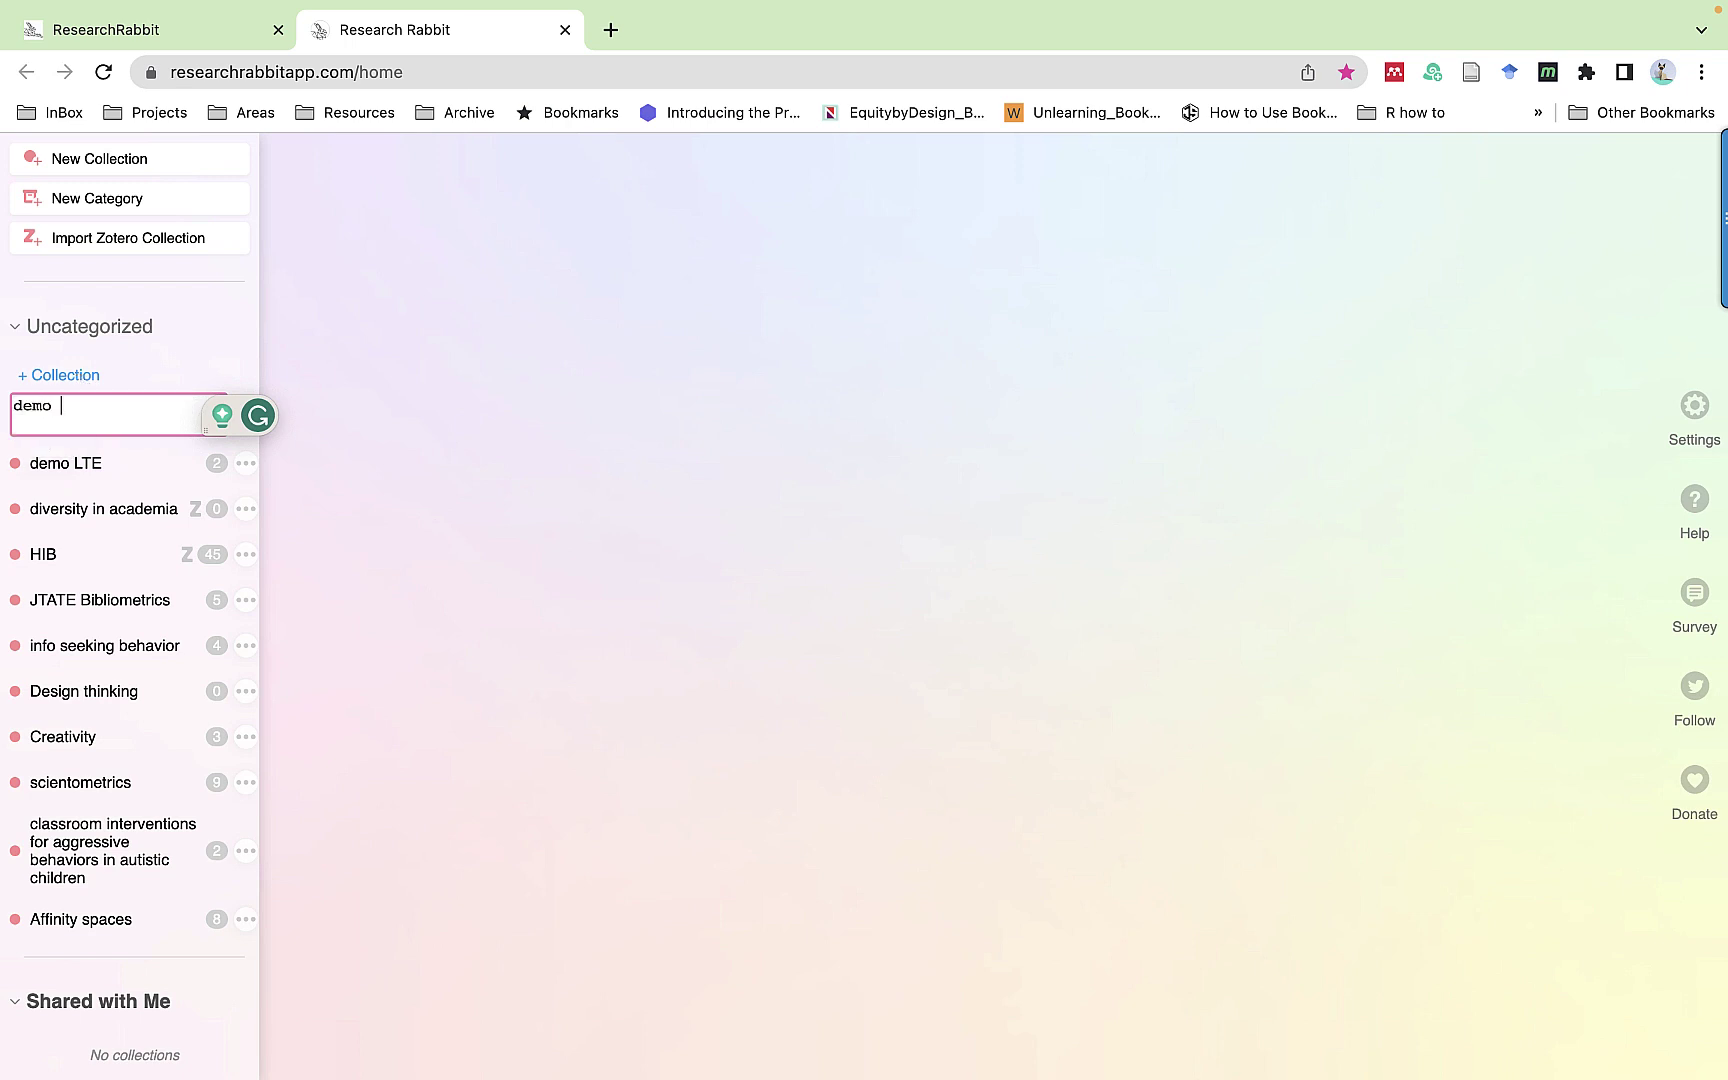
{"action": "type", "text": " hs"}
{"action": "key", "text": "Return"}
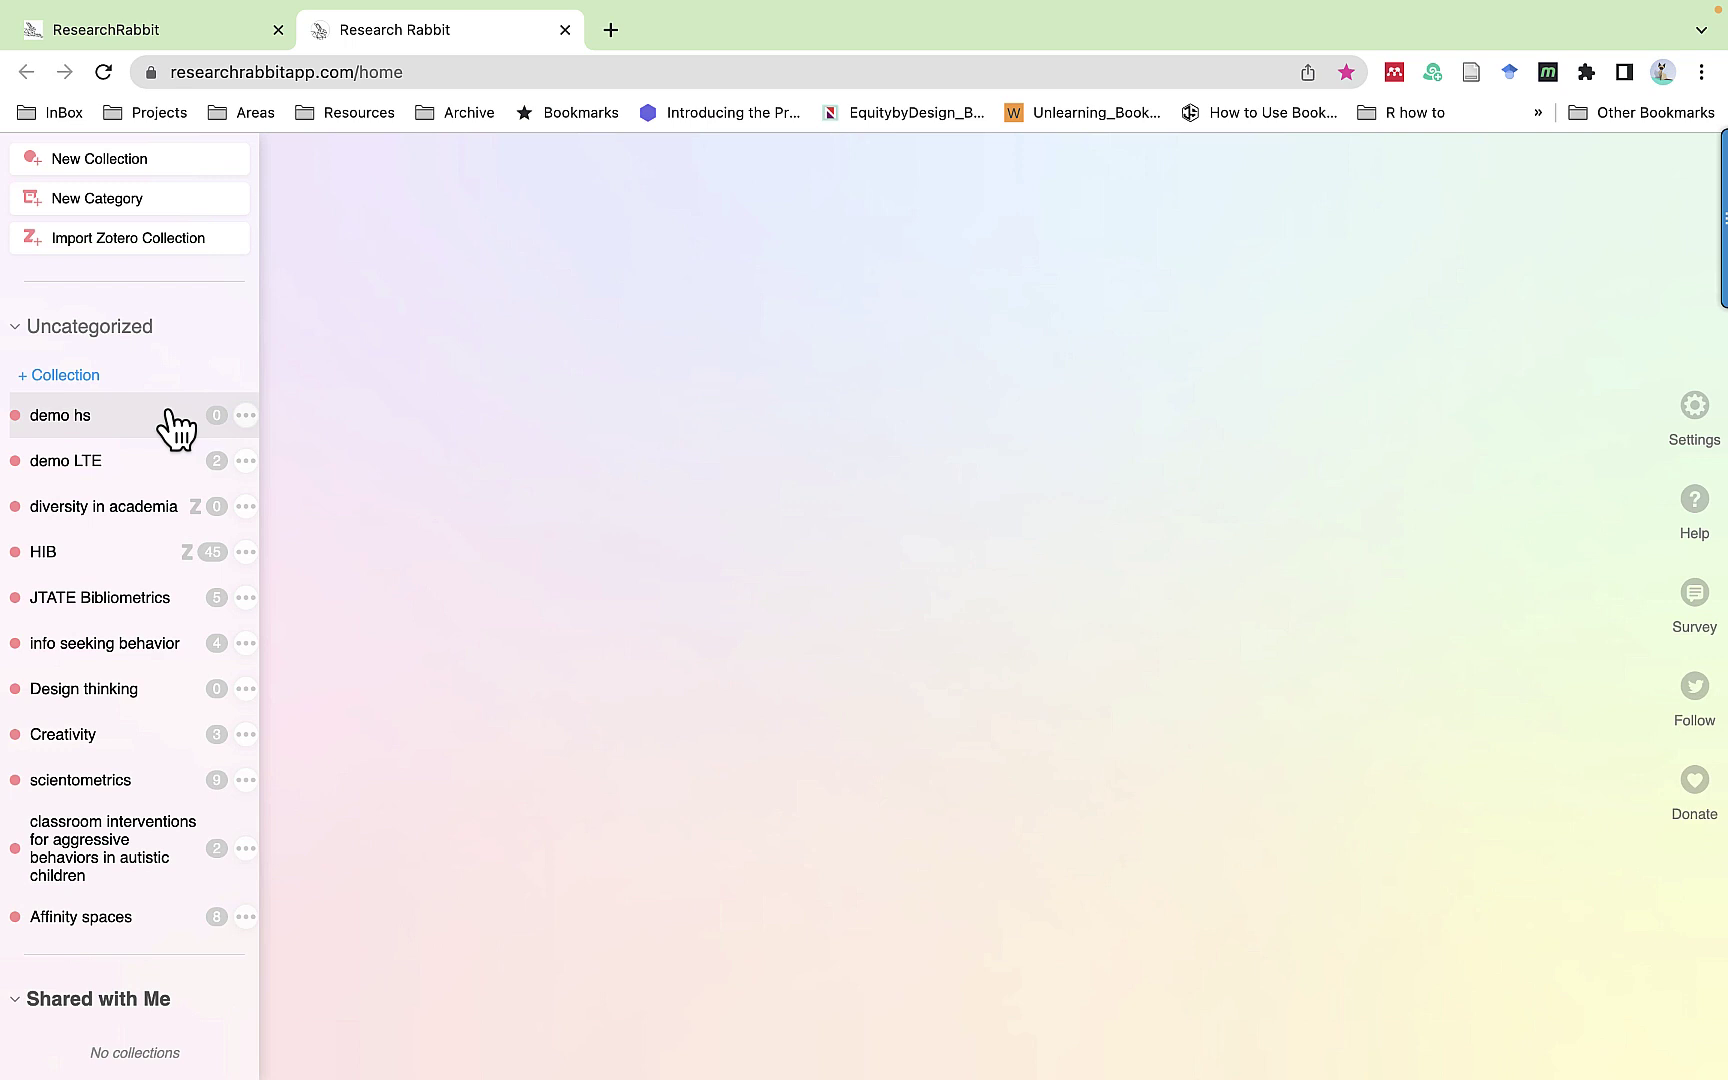
- In demo hs, start adding papers with the search query 'eating disorders in female athletes'
{"action": "left_click", "coordinate": [176, 428]}
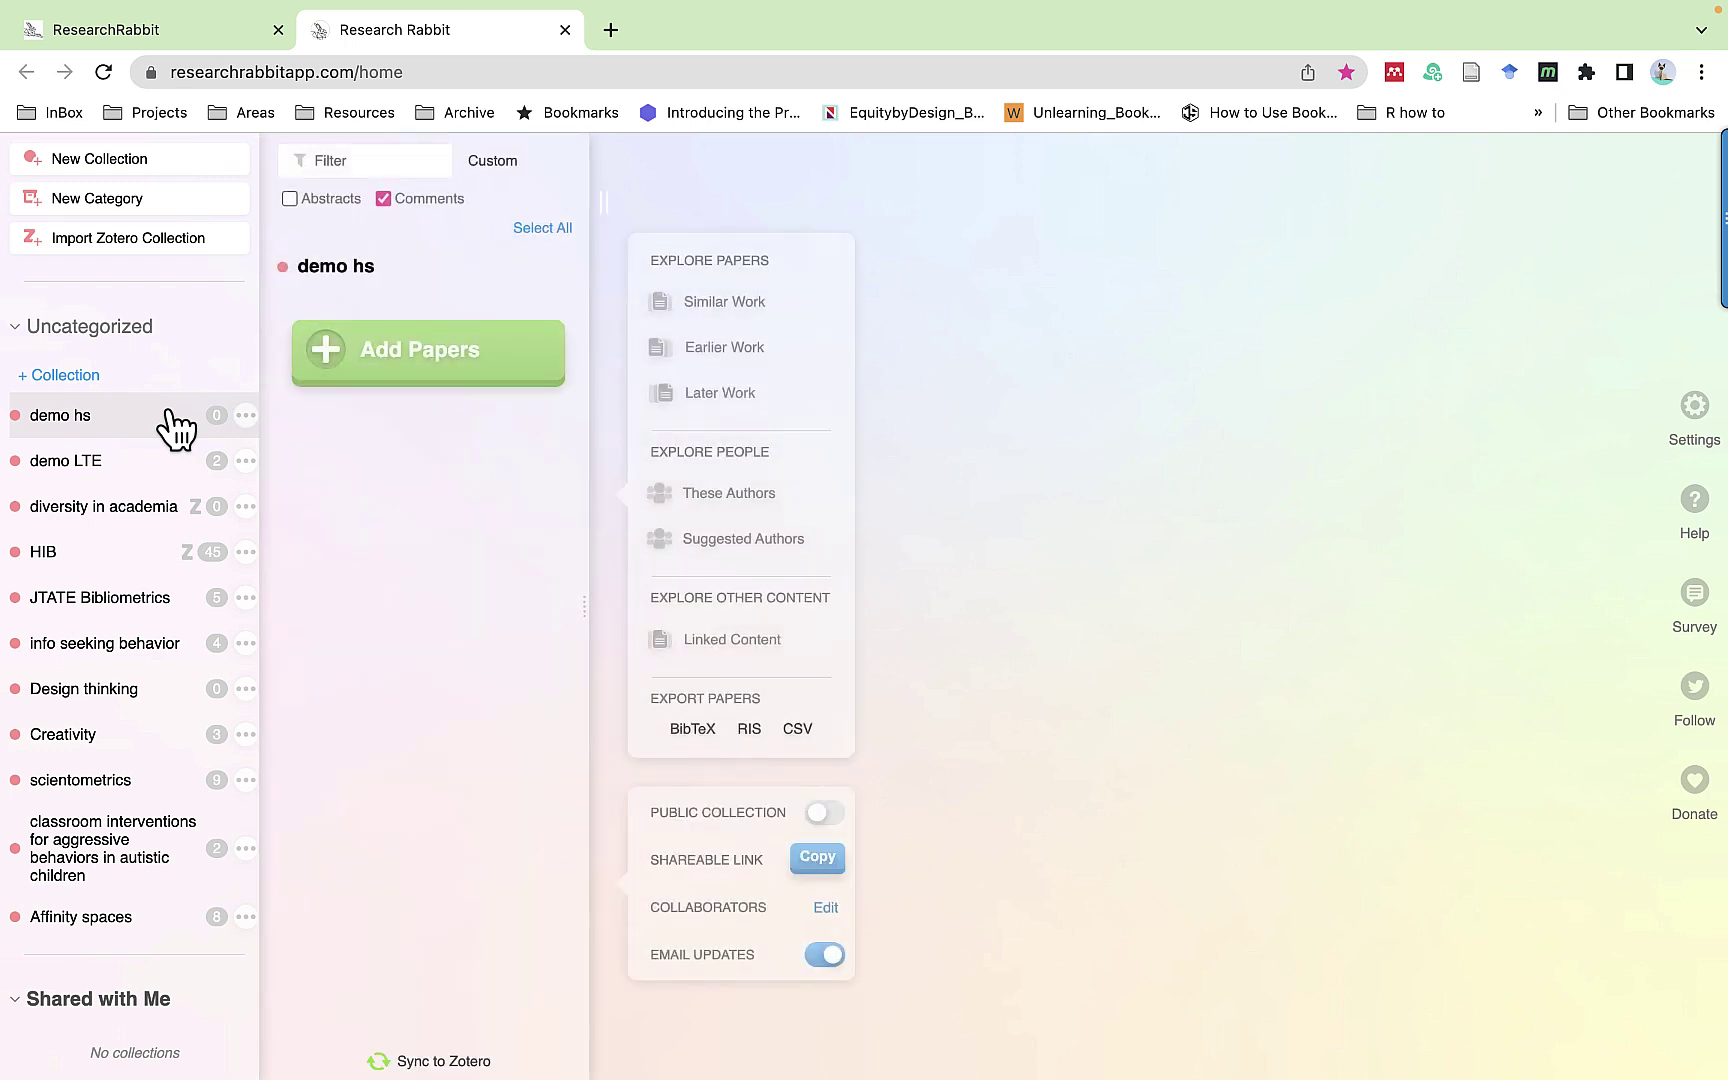
{"action": "left_click", "coordinate": [405, 355]}
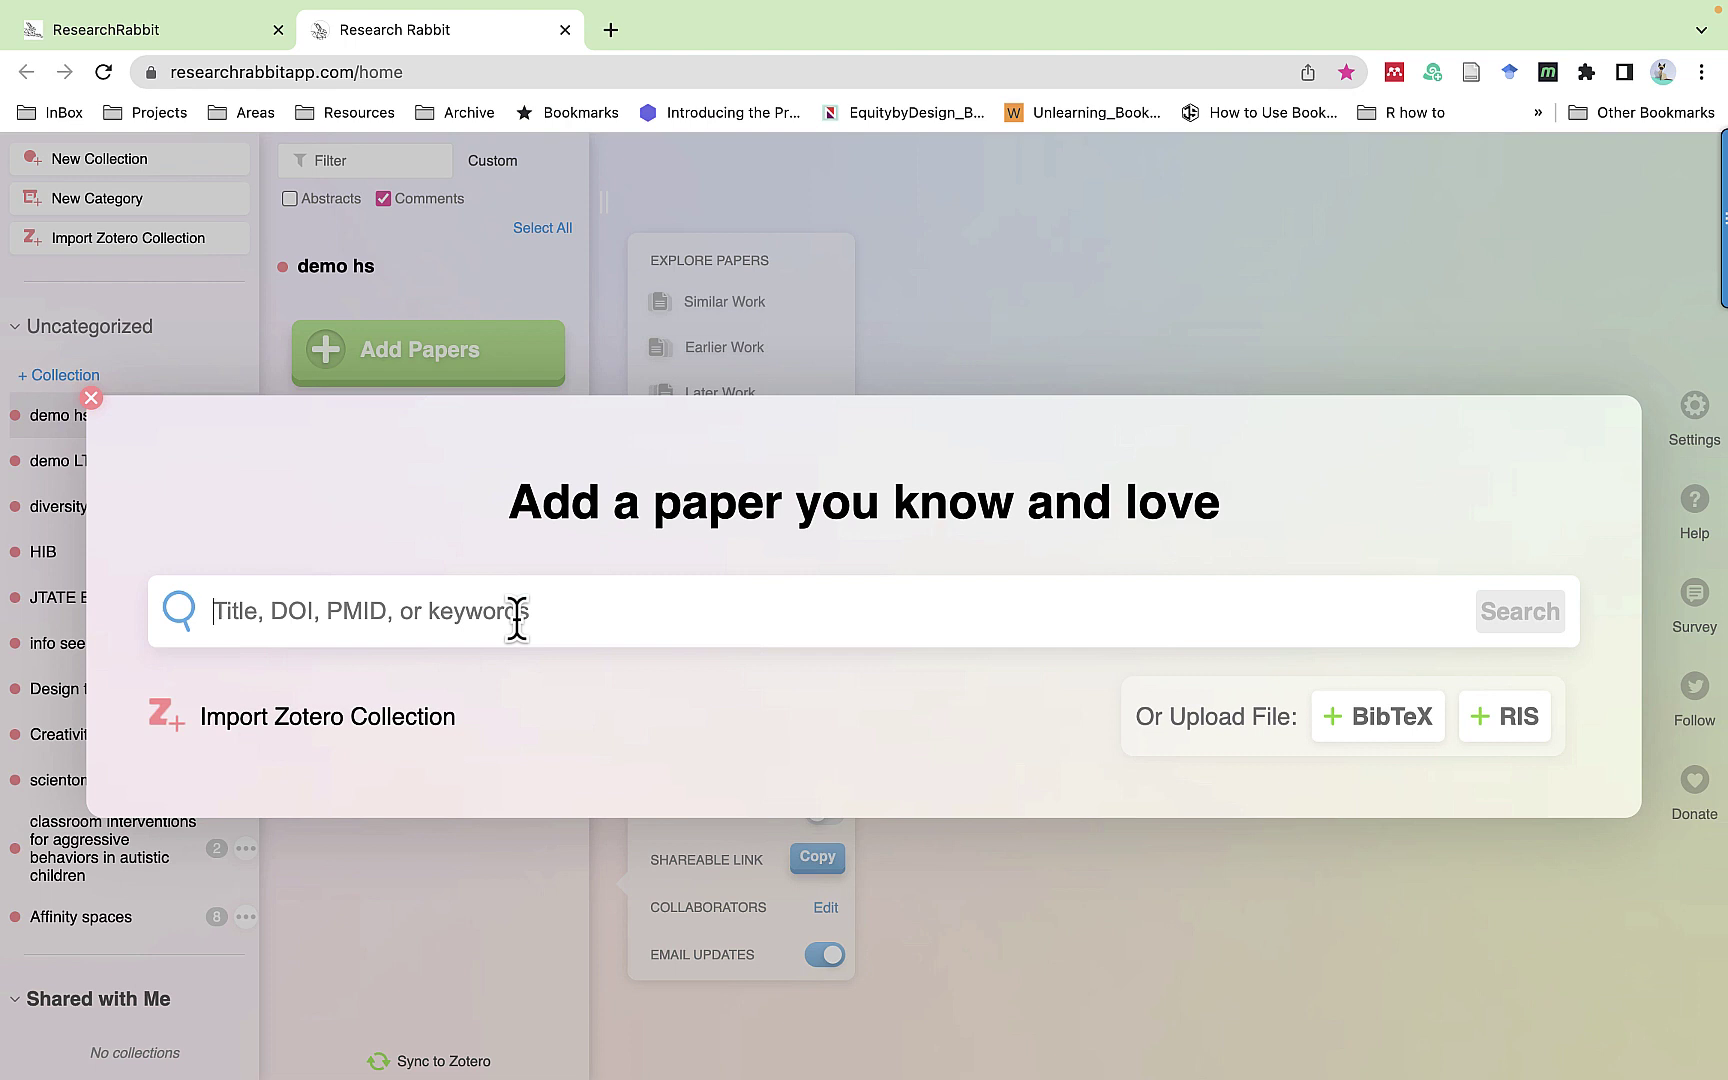
{"action": "type", "text": "eating disorders in female athletes"}
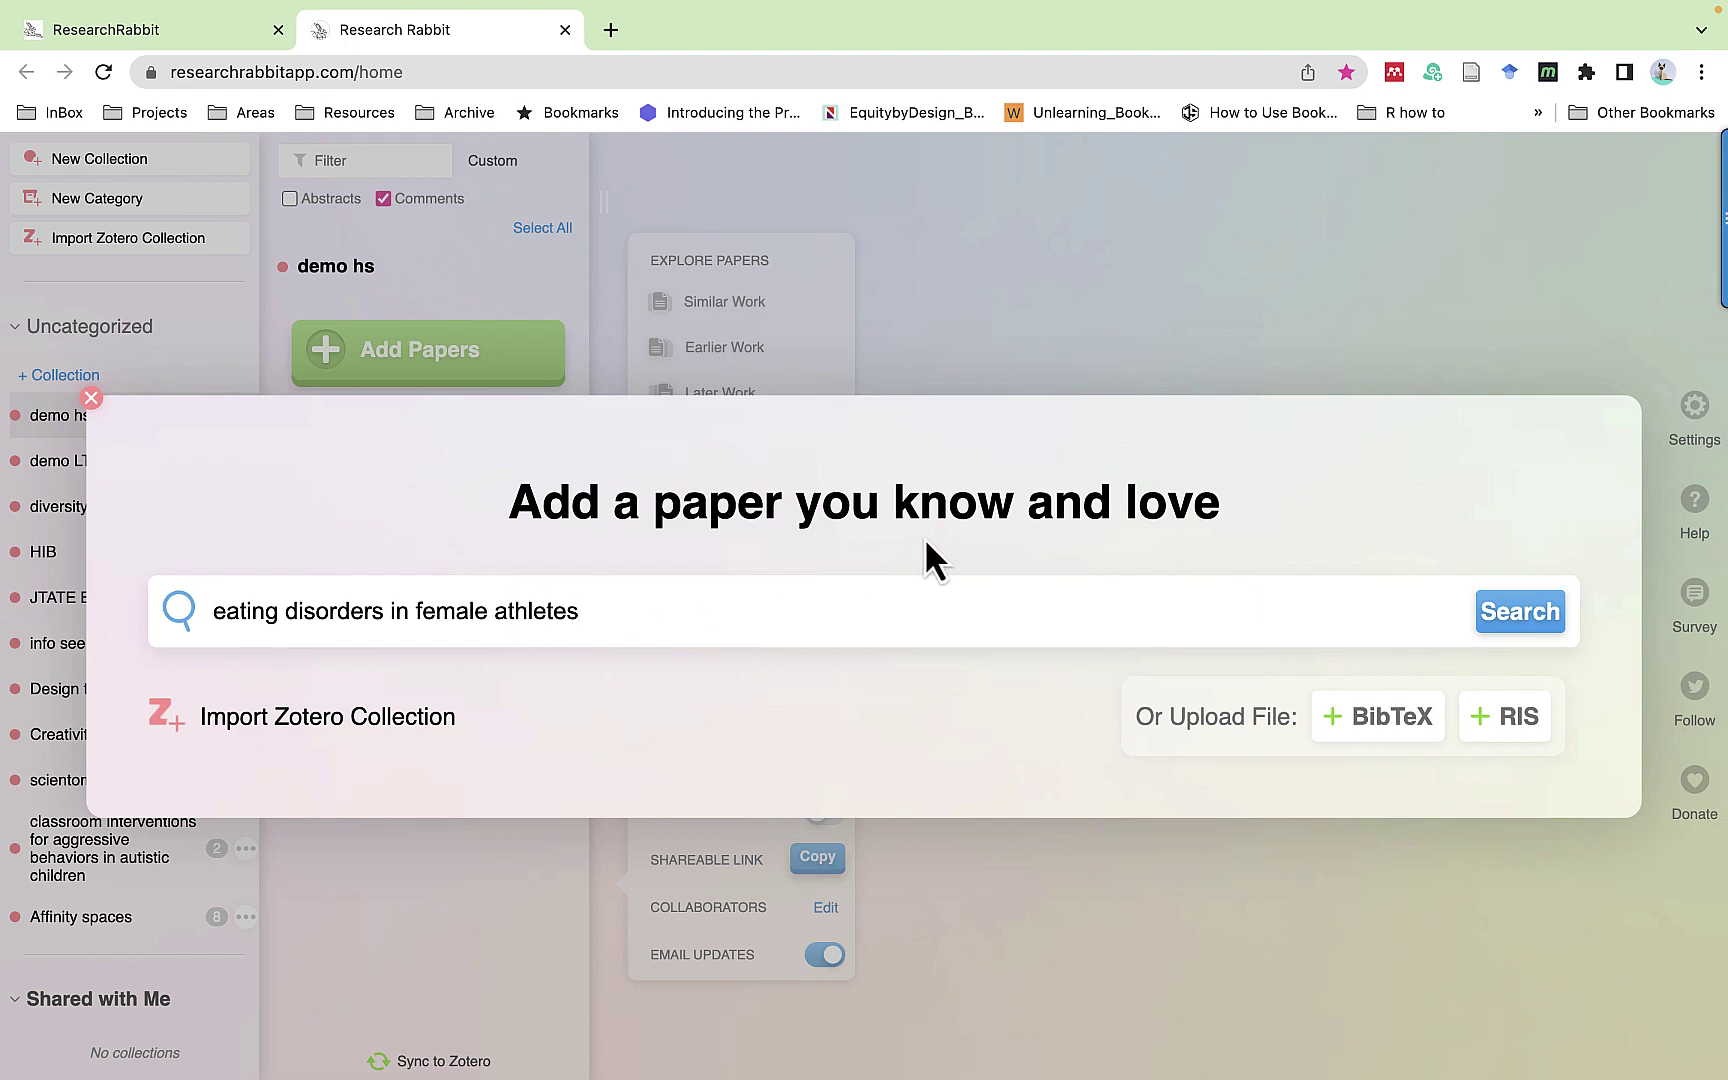
- Run the search and add the Leon 1991 and Coelho–Soares 2014 prevention papers to demo hs
{"action": "left_click", "coordinate": [1538, 614]}
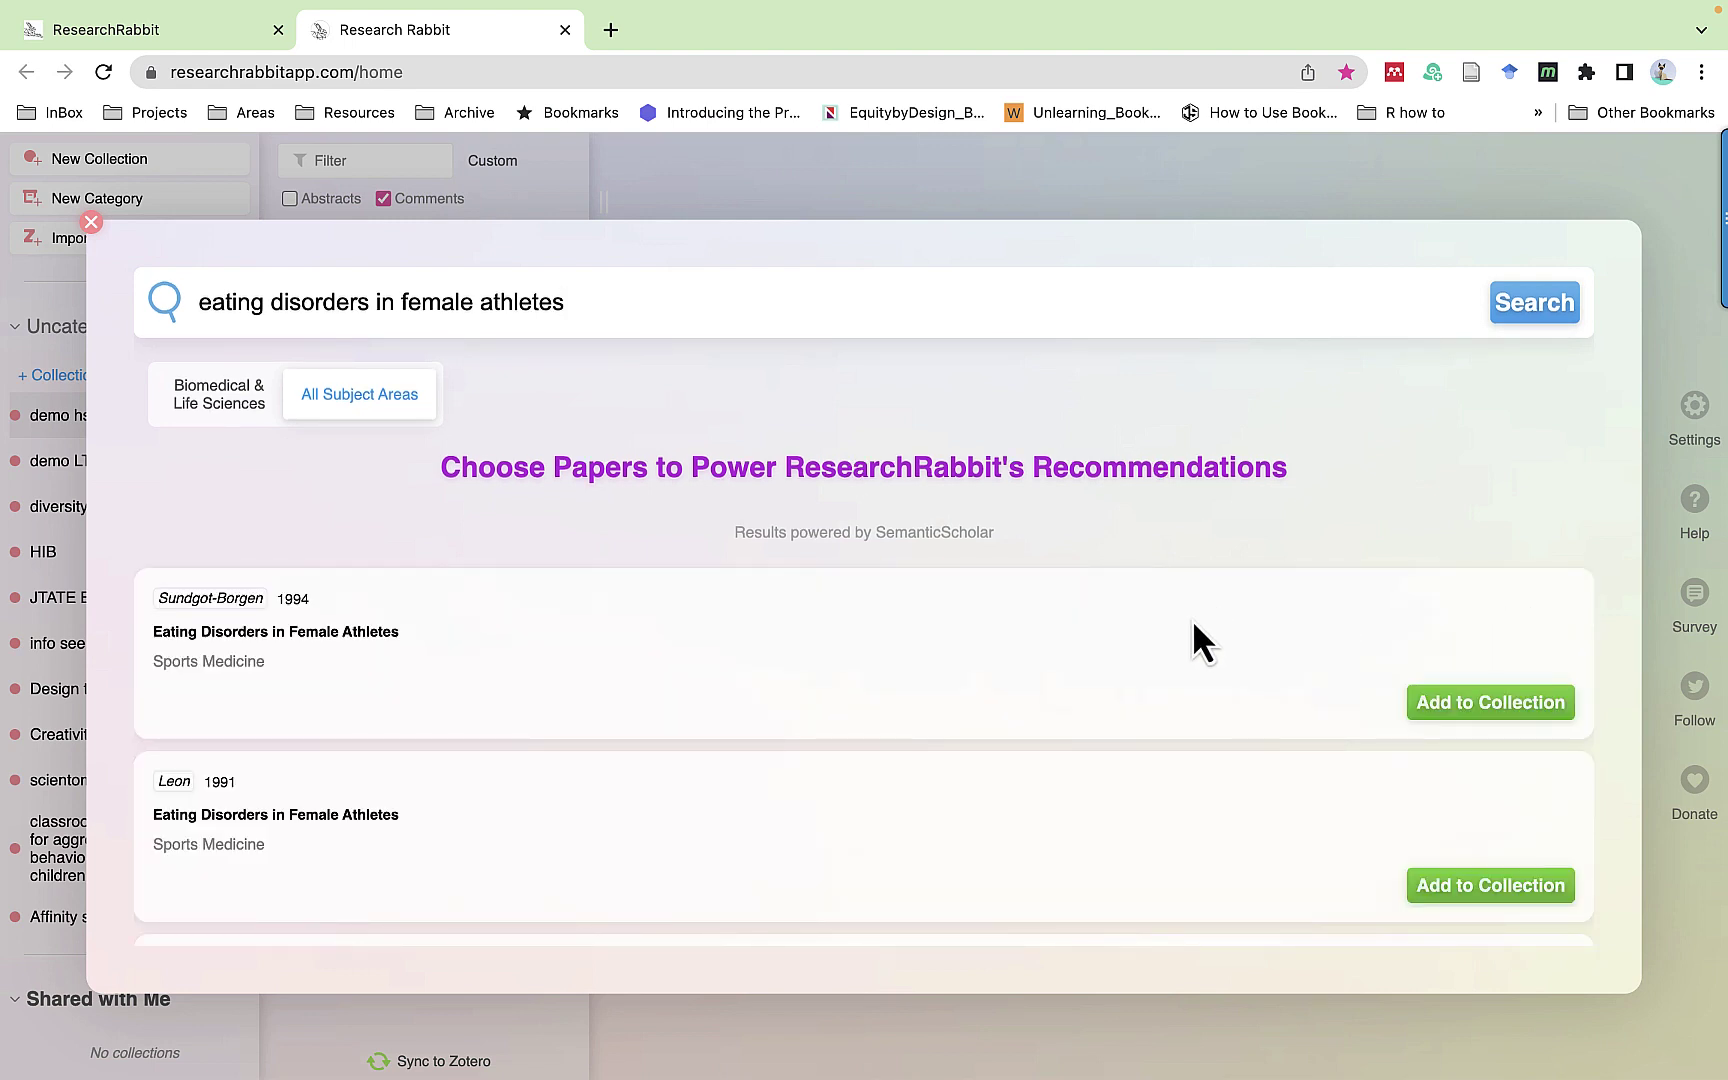
{"action": "scroll", "coordinate": [1195, 625], "scroll_direction": "down", "scroll_amount": 1}
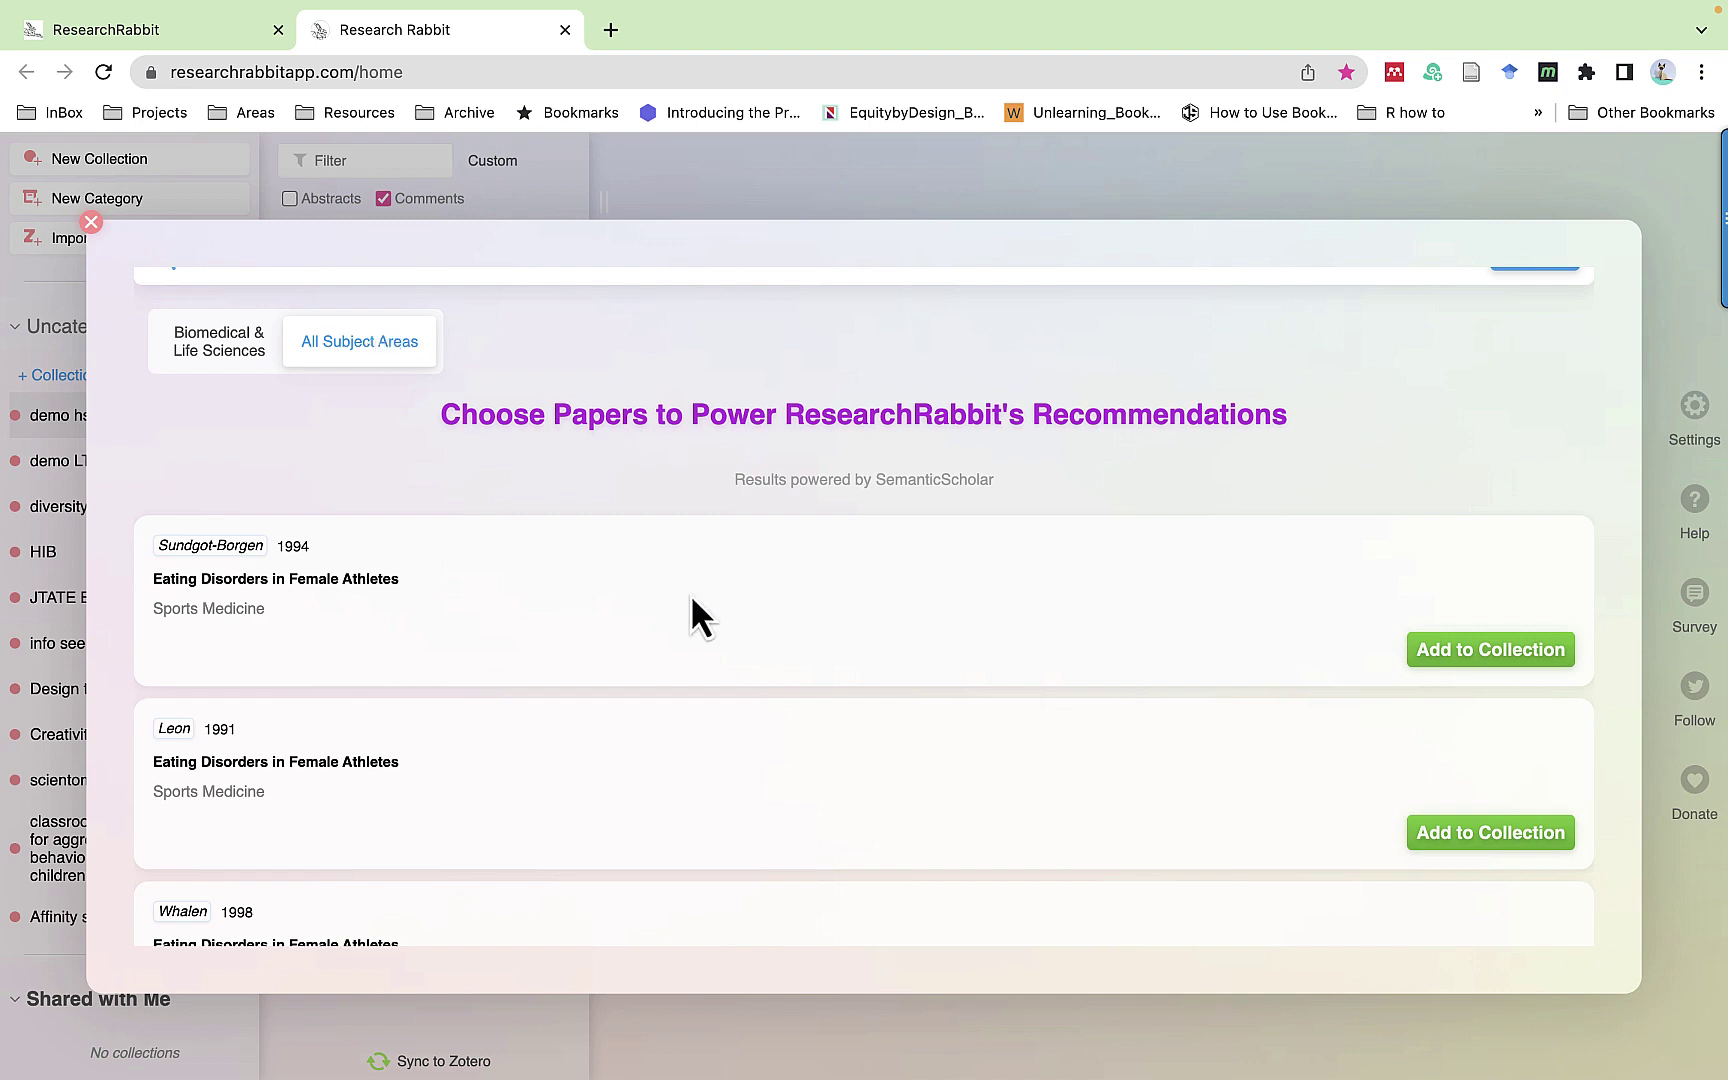
{"action": "scroll", "coordinate": [693, 600], "scroll_direction": "down", "scroll_amount": 2}
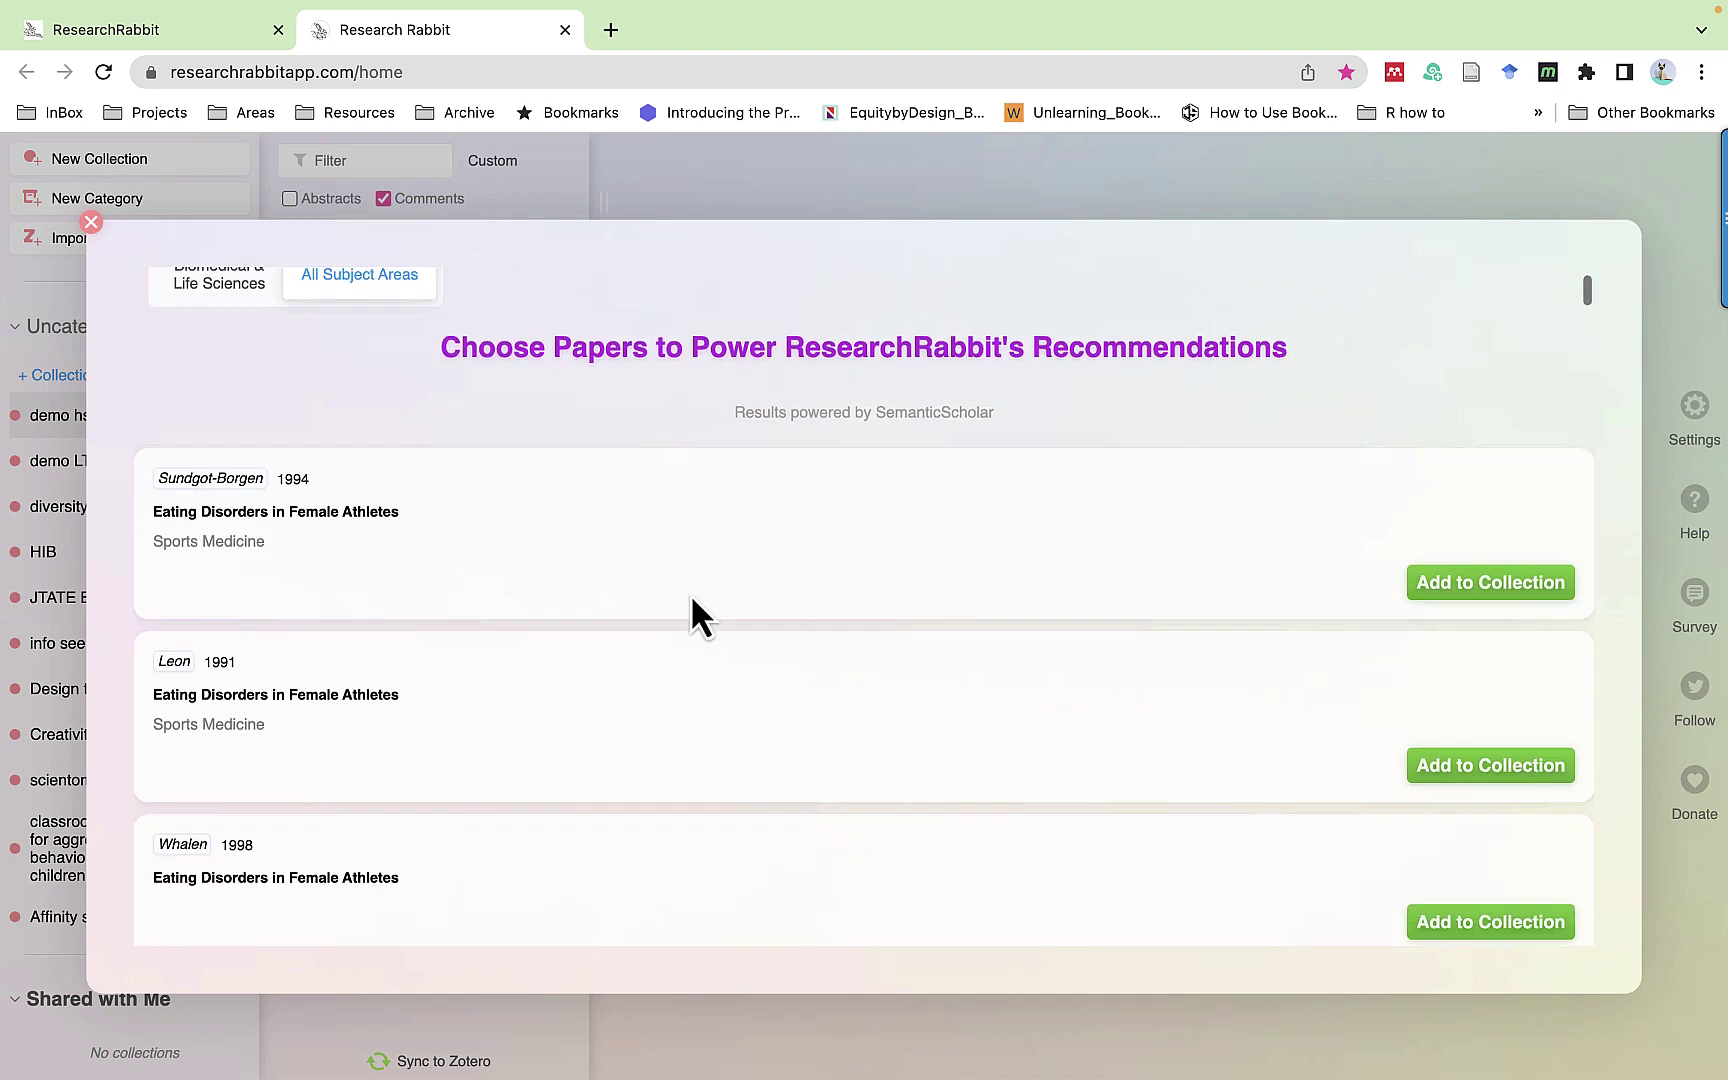
{"action": "scroll", "coordinate": [693, 600], "scroll_direction": "down", "scroll_amount": 2}
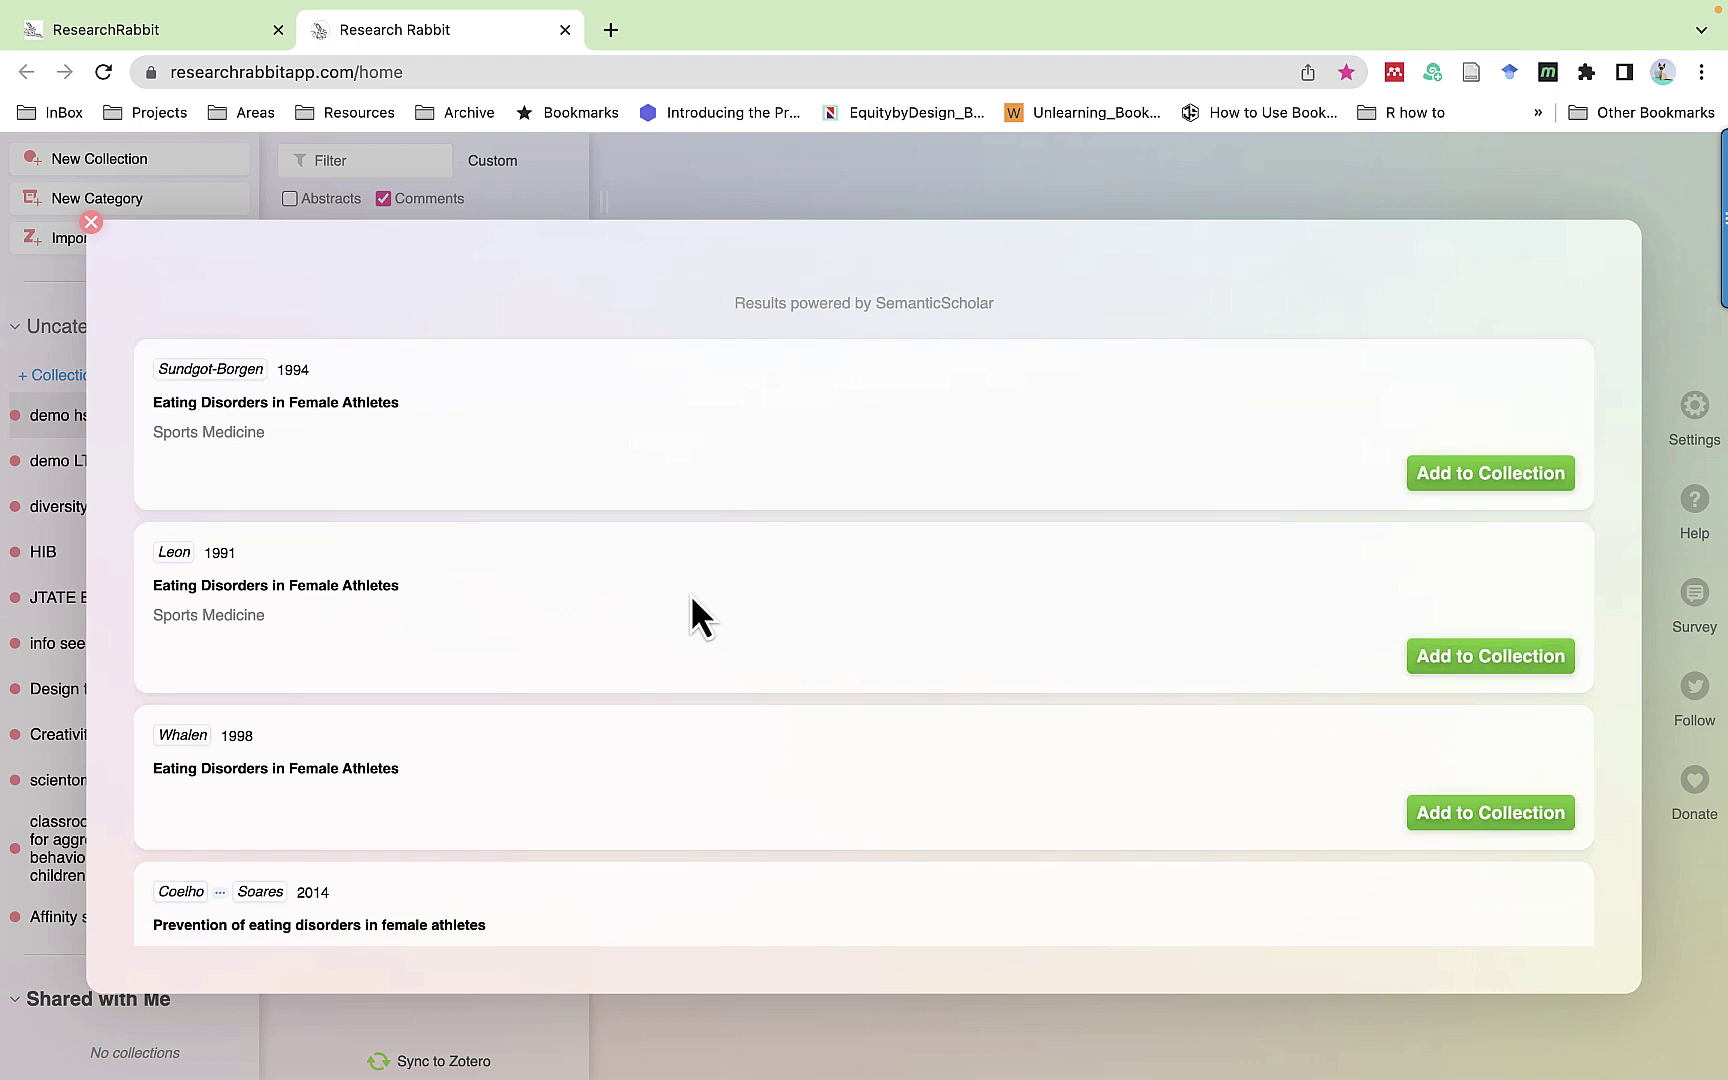
{"action": "scroll", "coordinate": [693, 600], "scroll_direction": "down", "scroll_amount": 2}
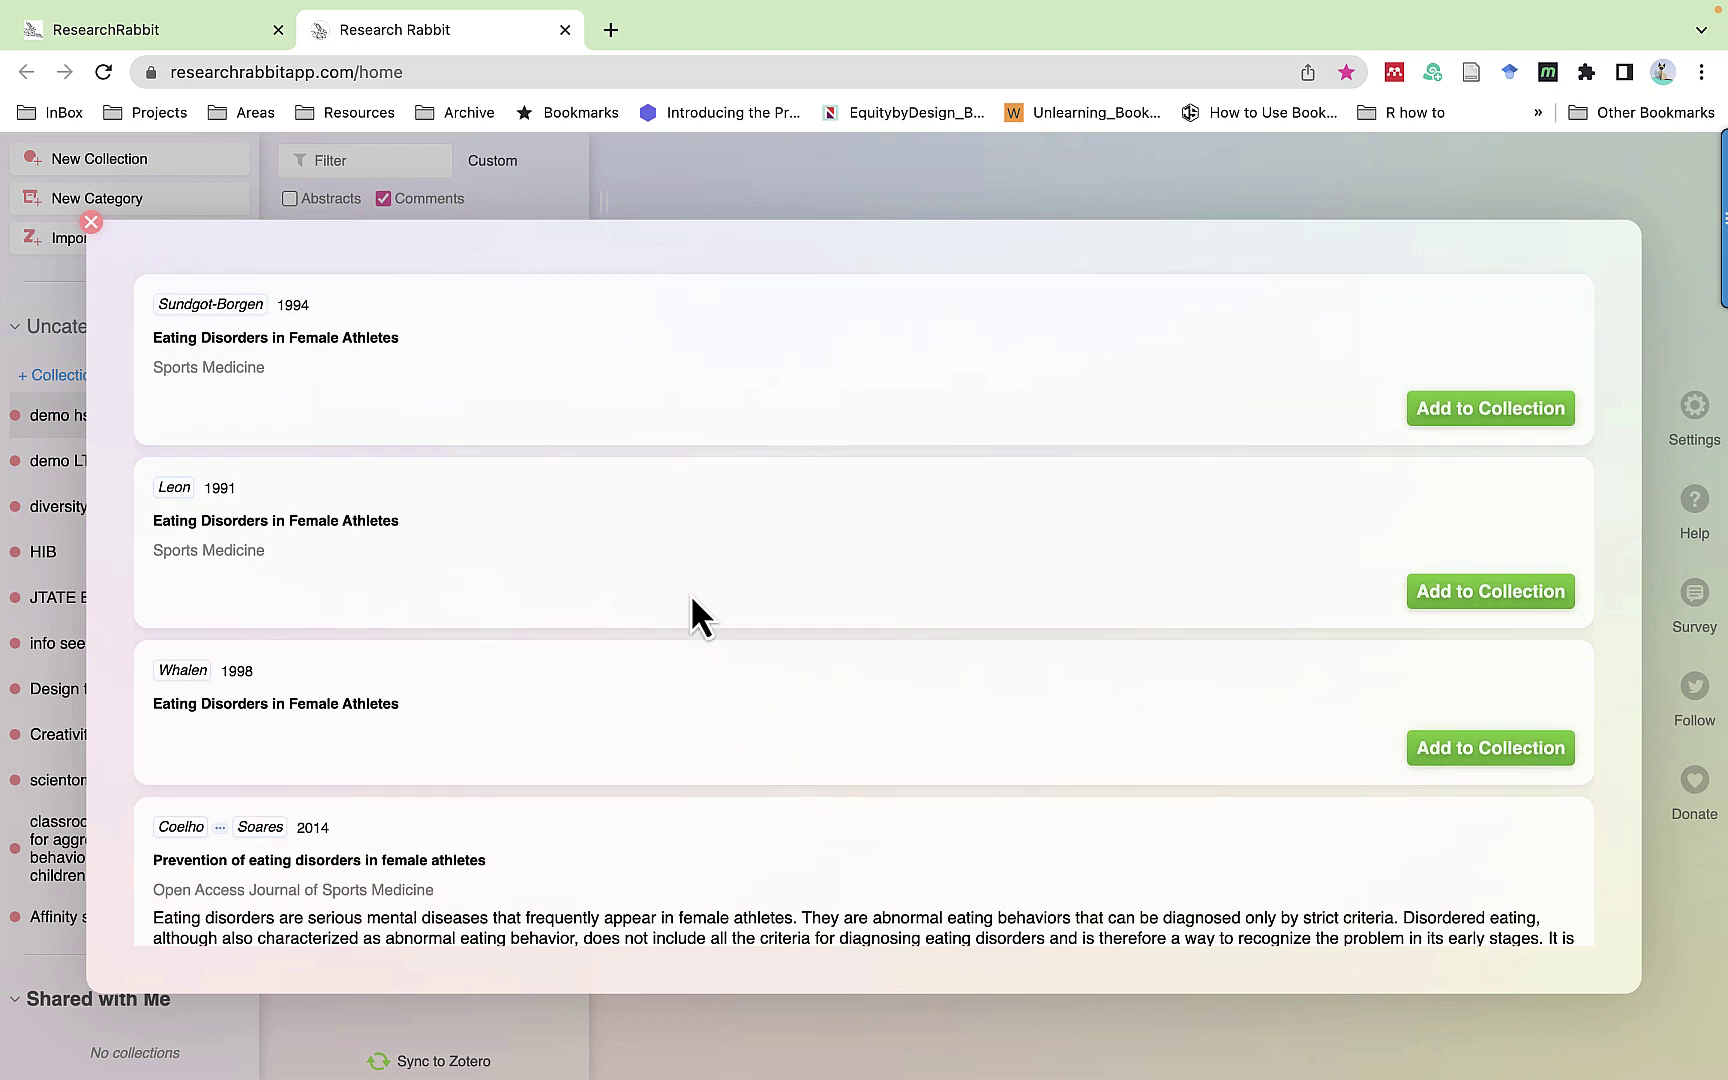
{"action": "scroll", "coordinate": [690, 593], "scroll_direction": "down", "scroll_amount": 1}
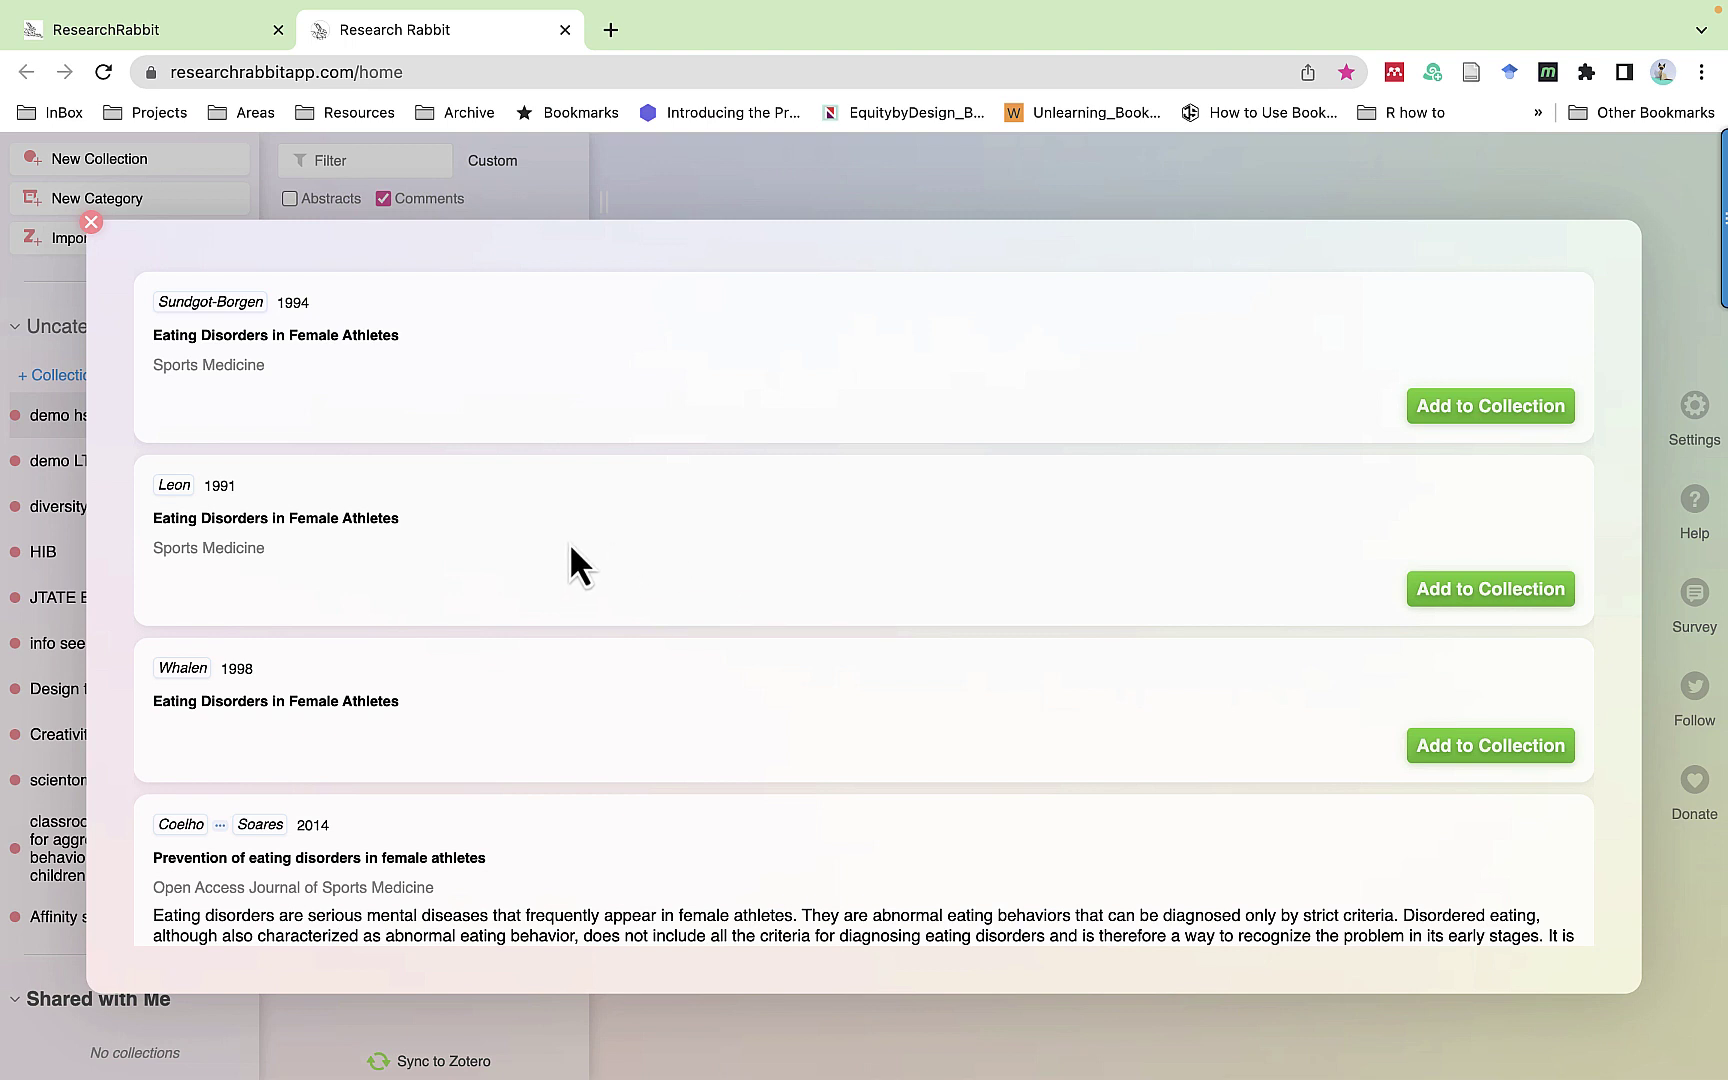
{"action": "left_click", "coordinate": [1492, 590]}
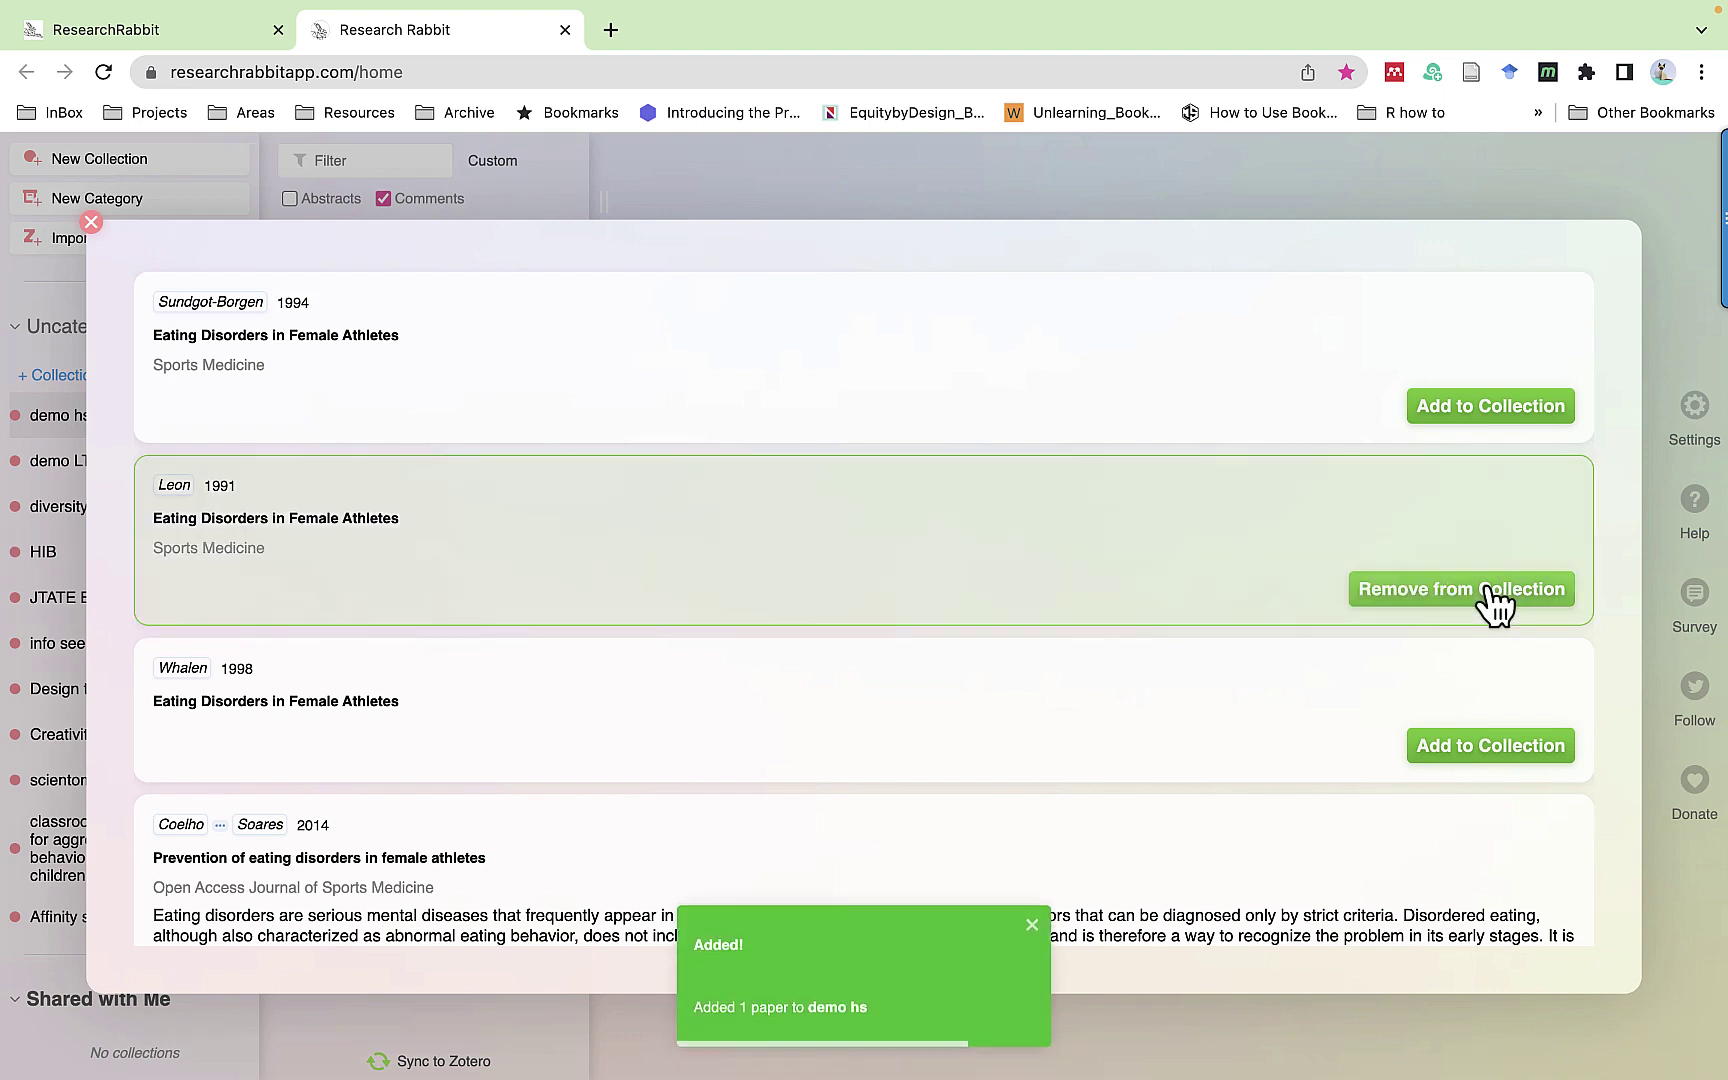
{"action": "scroll", "coordinate": [1075, 682], "scroll_direction": "down", "scroll_amount": 5}
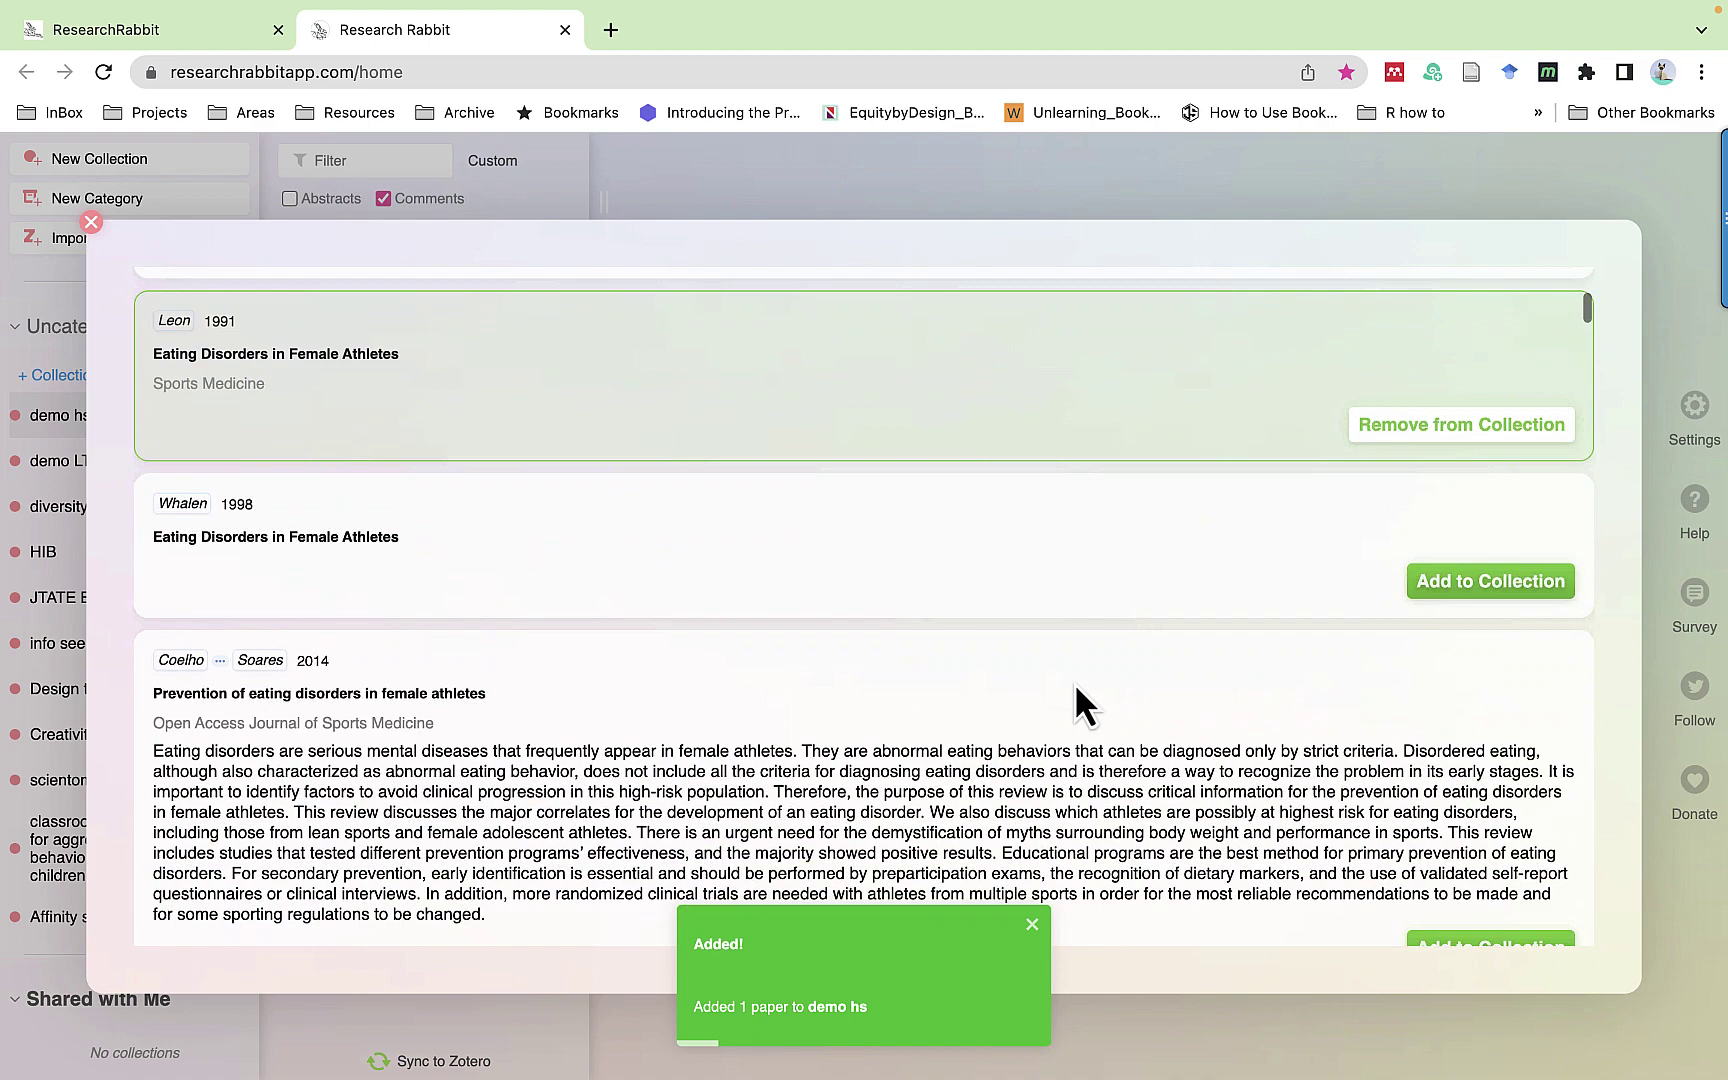
{"action": "scroll", "coordinate": [1075, 682], "scroll_direction": "down", "scroll_amount": 2}
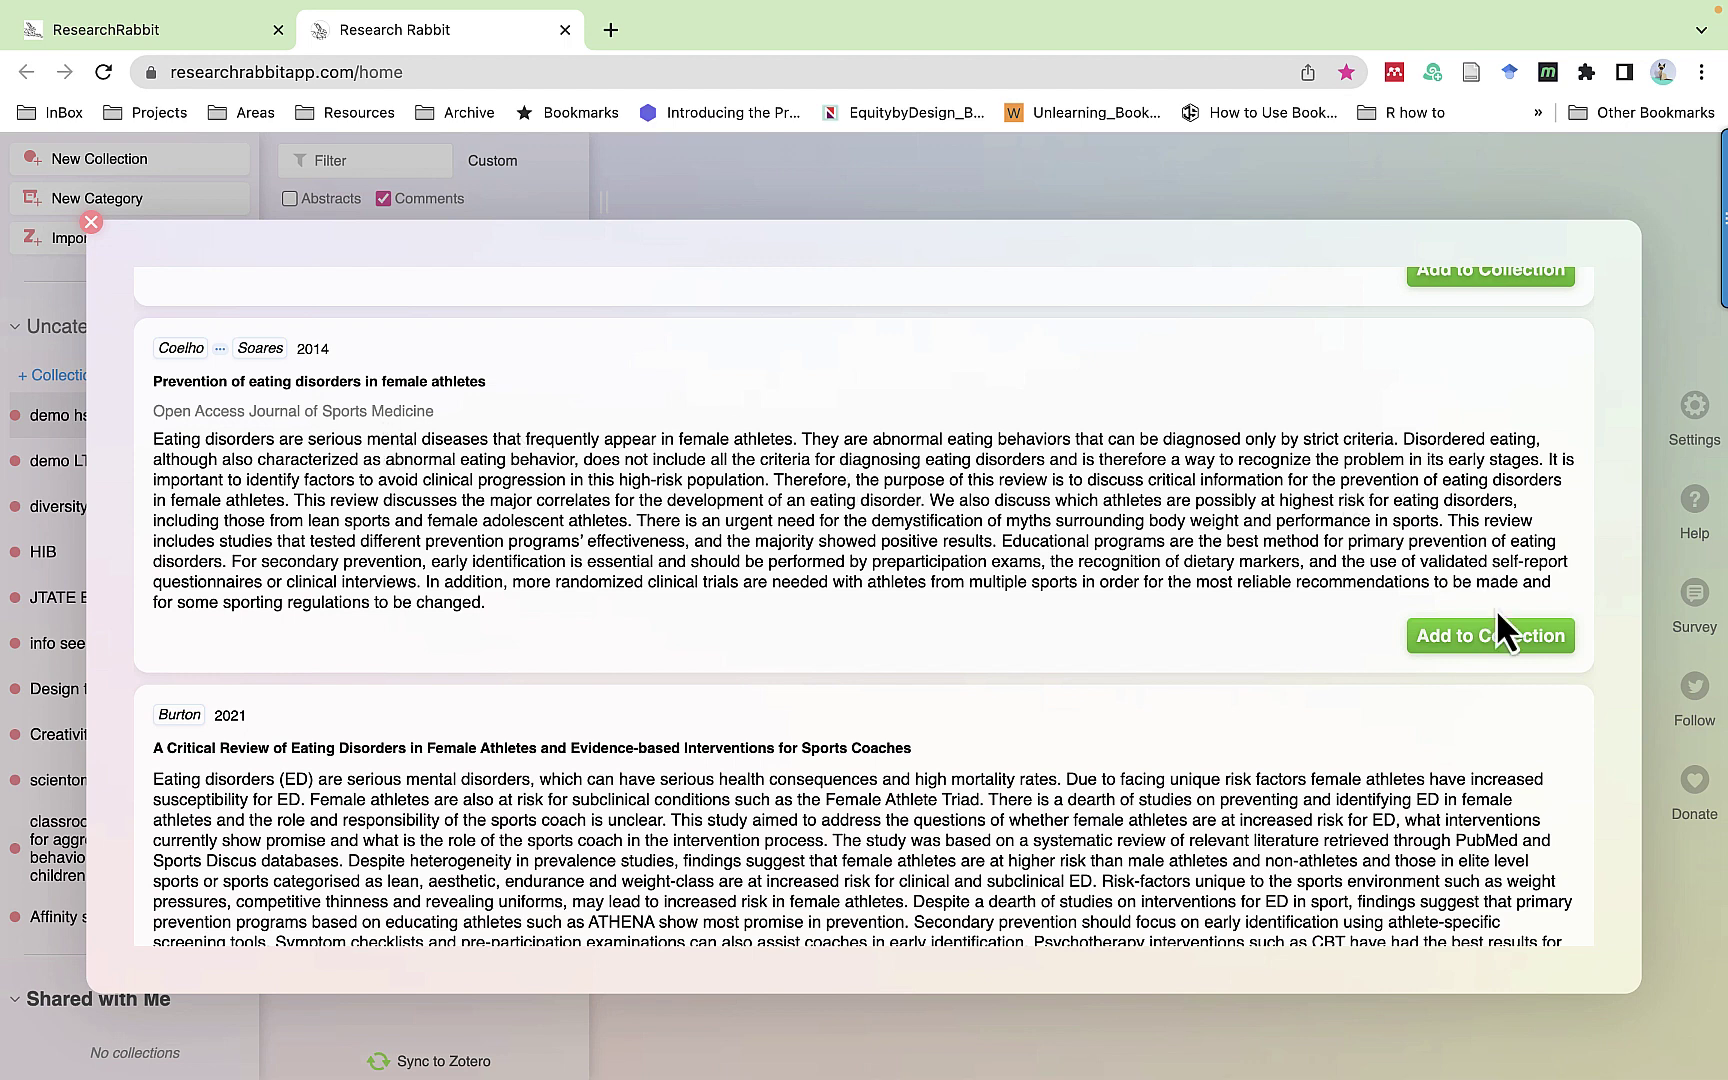
{"action": "left_click", "coordinate": [1505, 640]}
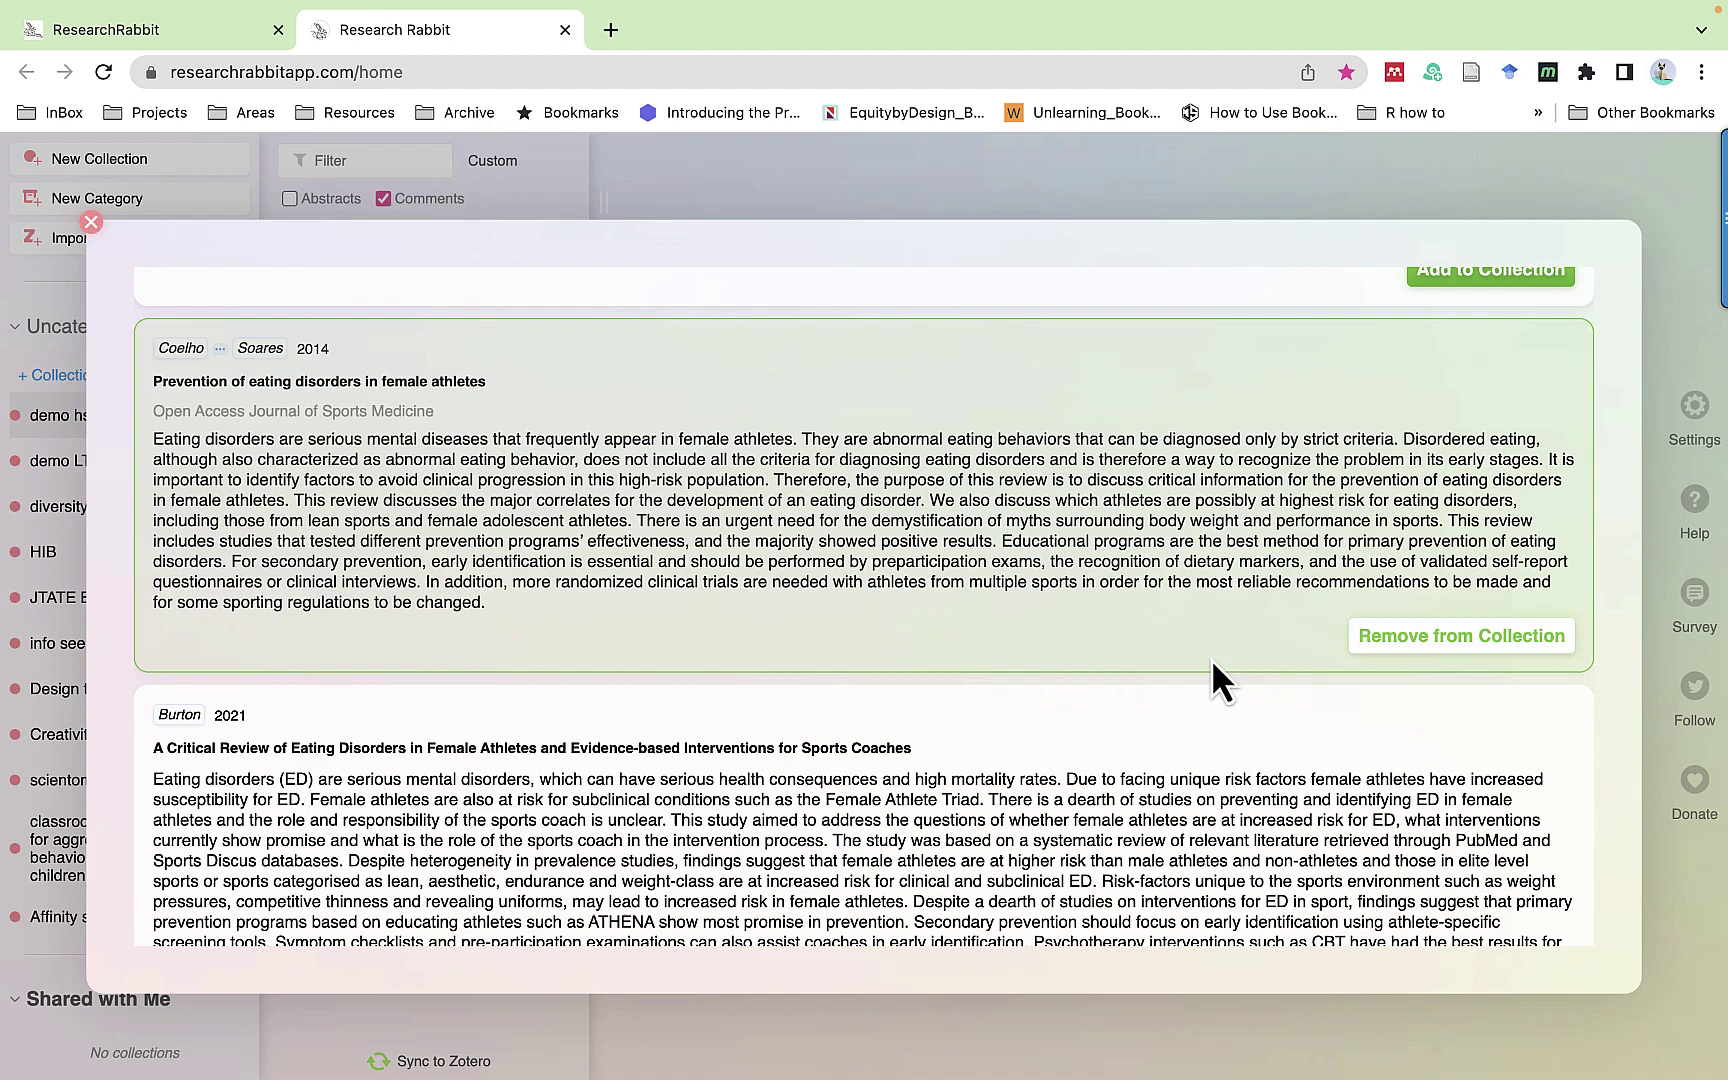
- Add the Burton 2021 critical review and the Knapp–Anderson 2014 screening-tools paper to demo hs
{"action": "scroll", "coordinate": [1209, 770], "scroll_direction": "down", "scroll_amount": 5}
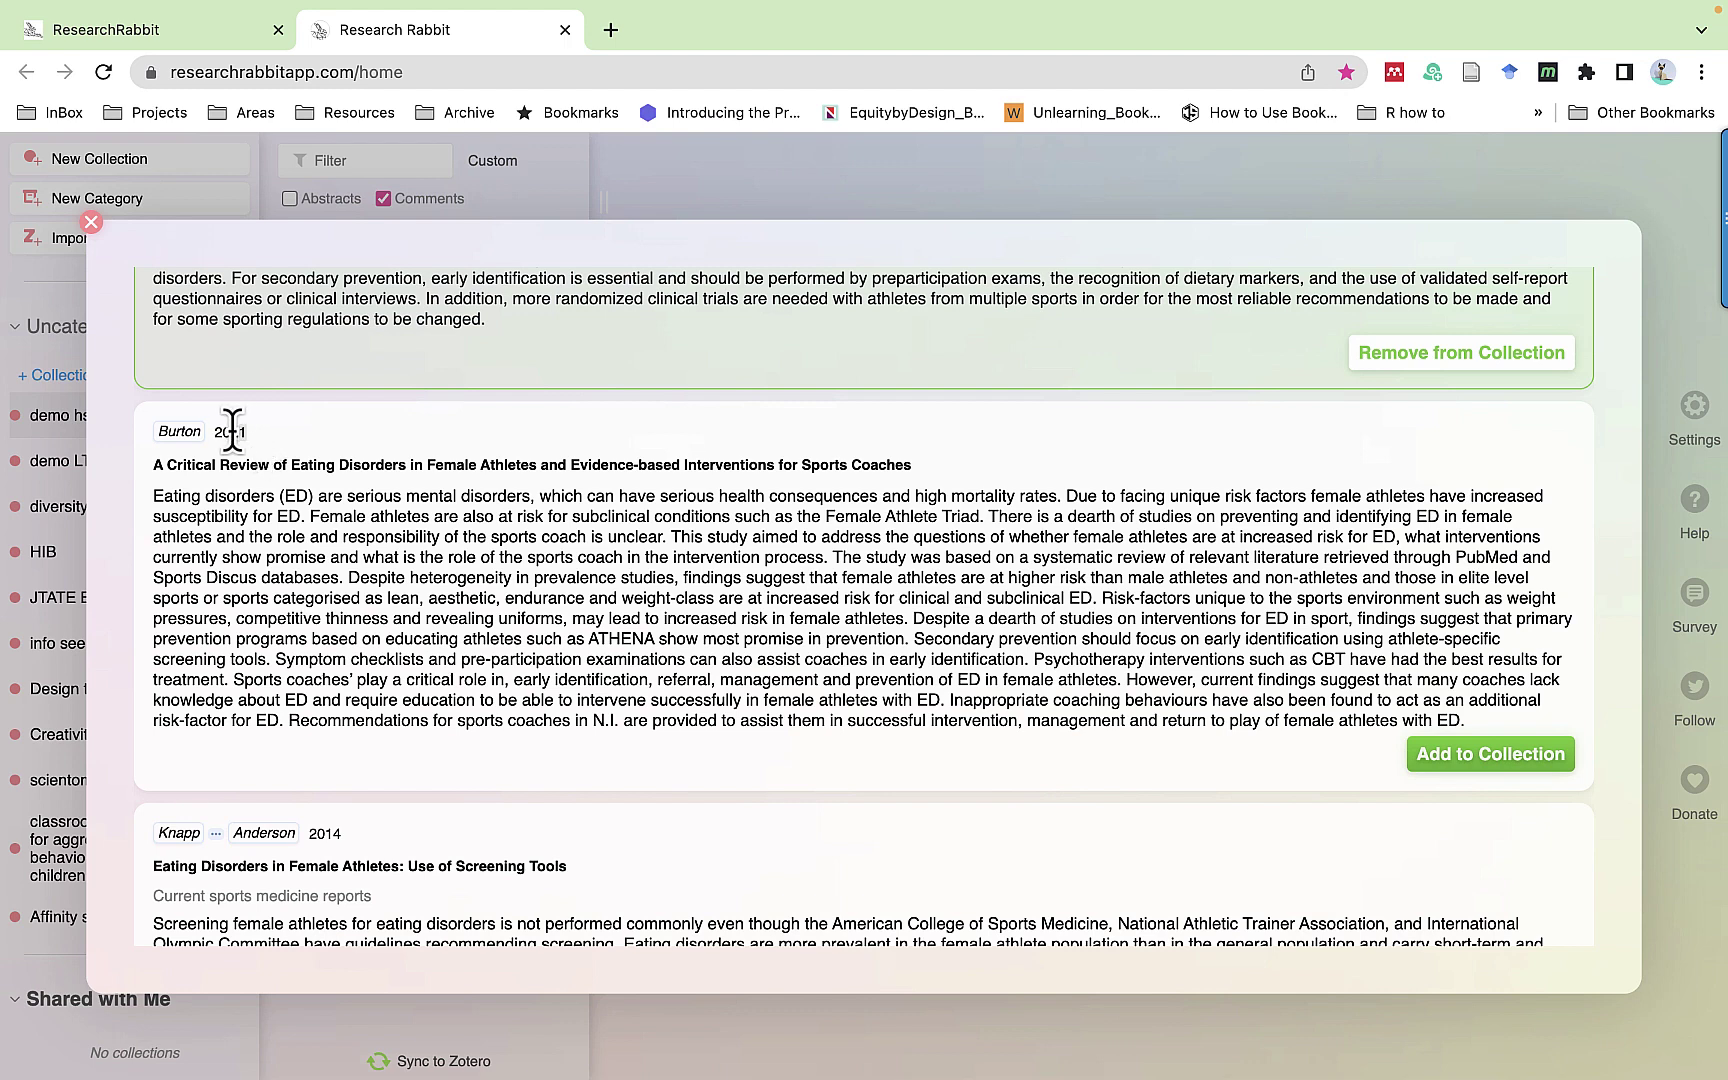
{"action": "double_click", "coordinate": [230, 432]}
{"action": "left_click", "coordinate": [415, 517]}
{"action": "scroll", "coordinate": [766, 557], "scroll_direction": "down", "scroll_amount": 1}
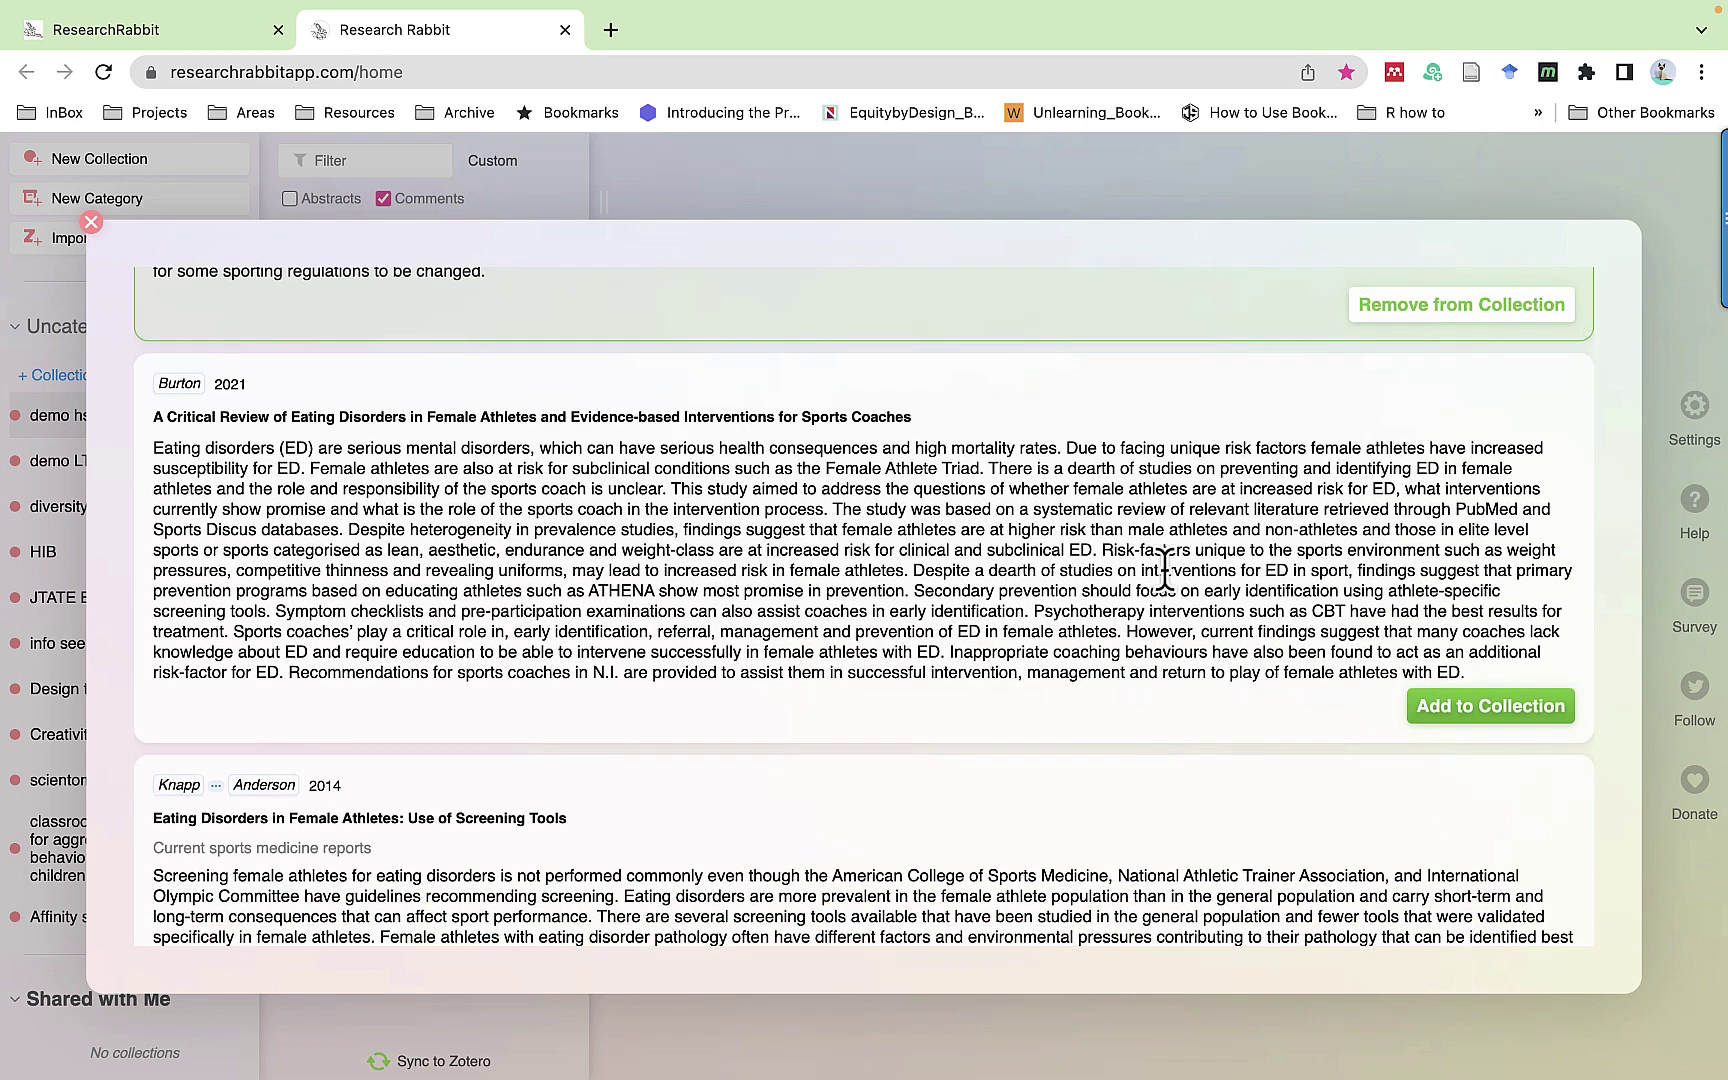
{"action": "left_click", "coordinate": [1525, 712]}
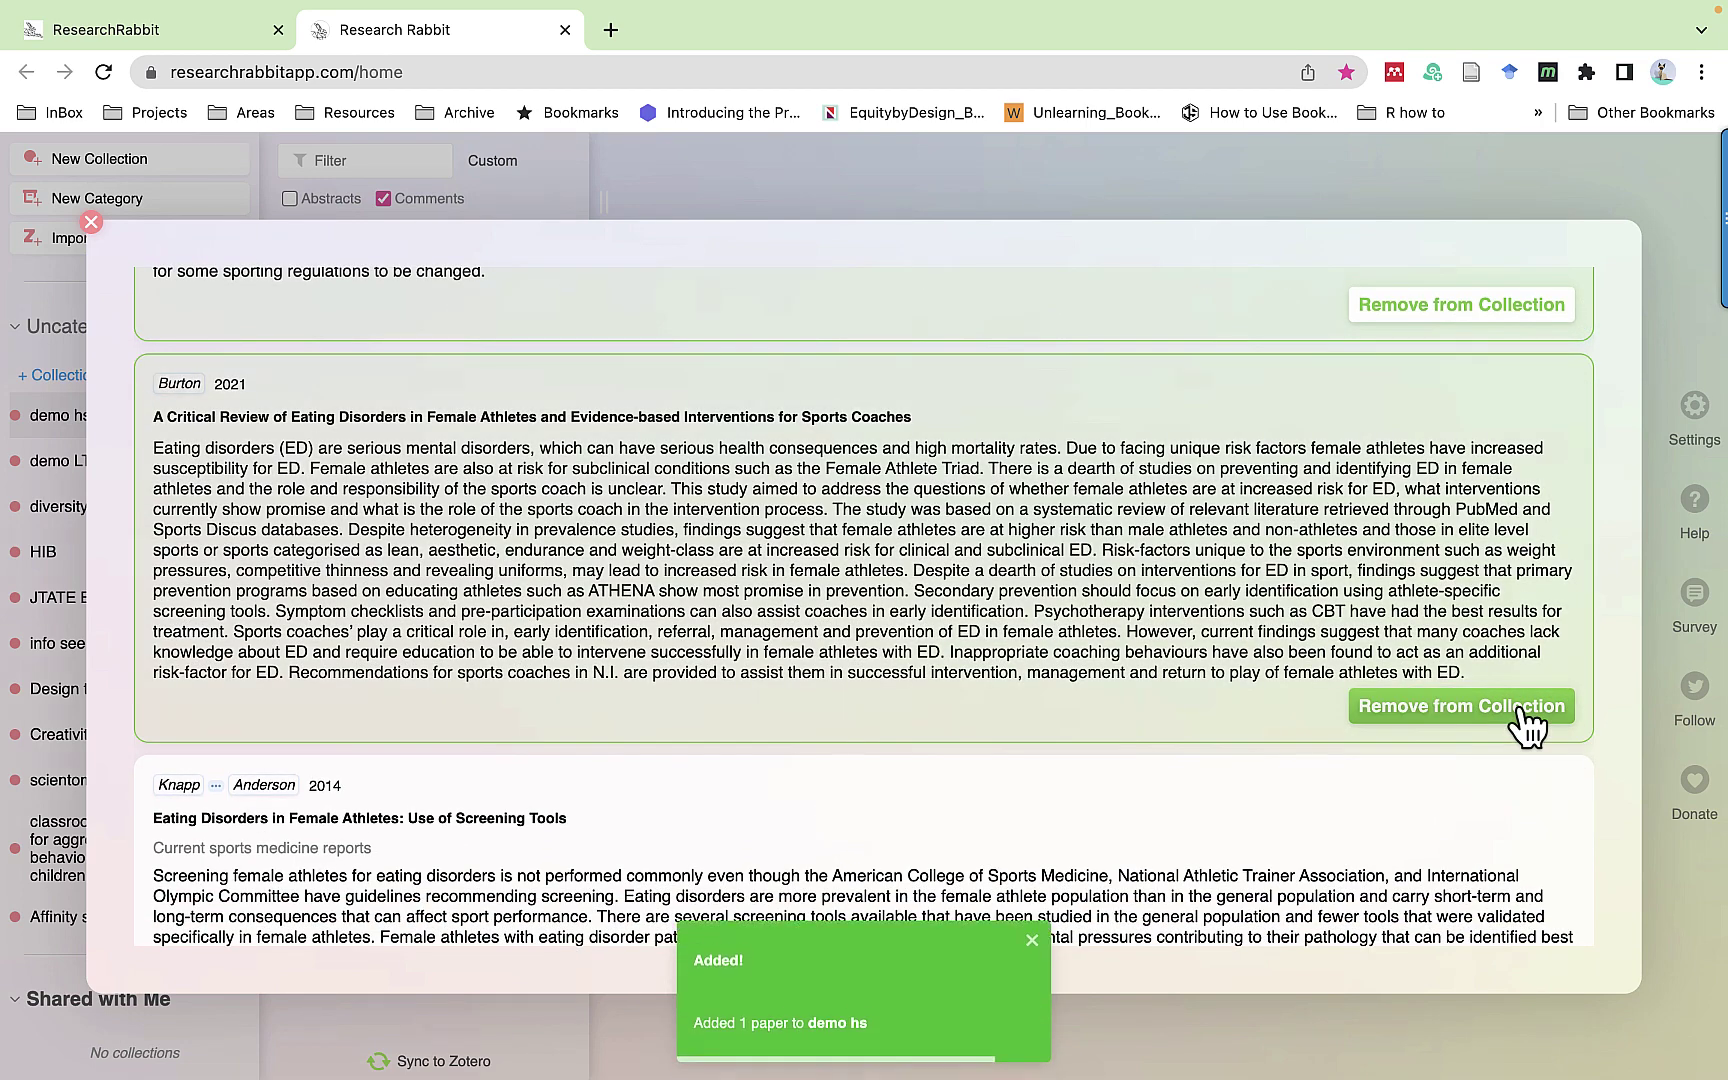
{"action": "scroll", "coordinate": [1156, 755], "scroll_direction": "down", "scroll_amount": 5}
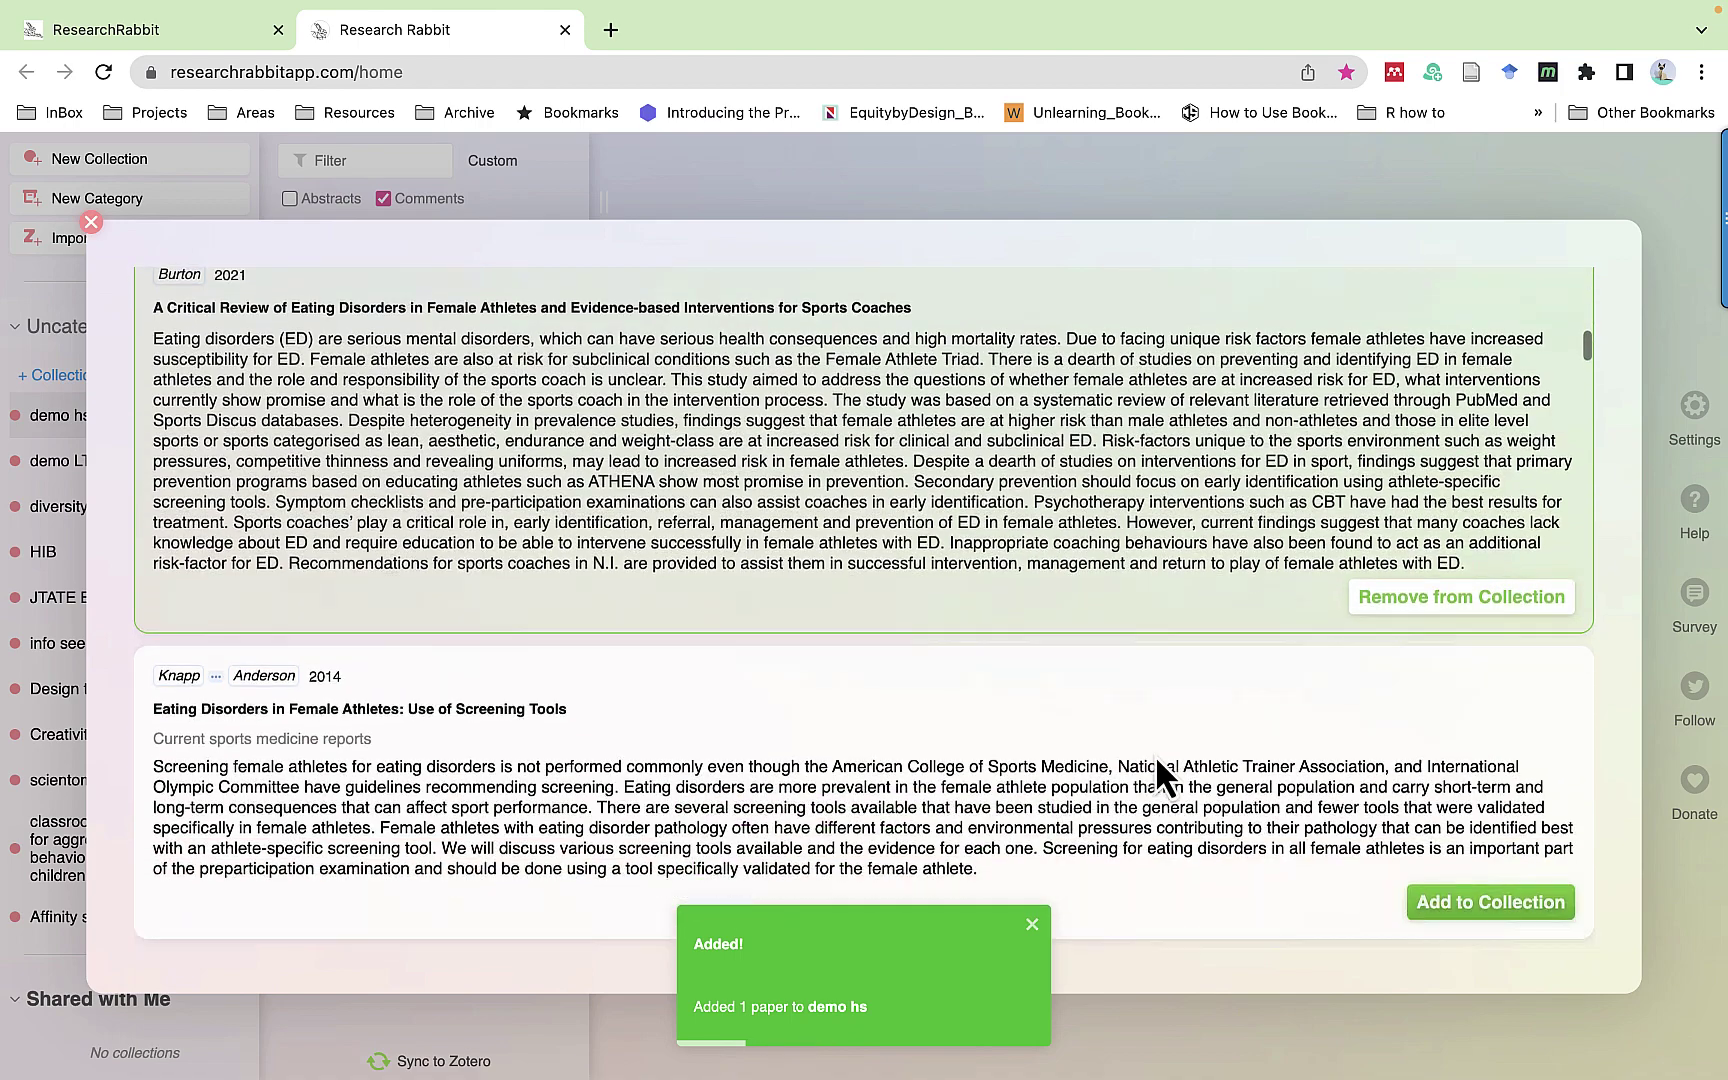
{"action": "scroll", "coordinate": [946, 636], "scroll_direction": "up", "scroll_amount": 1}
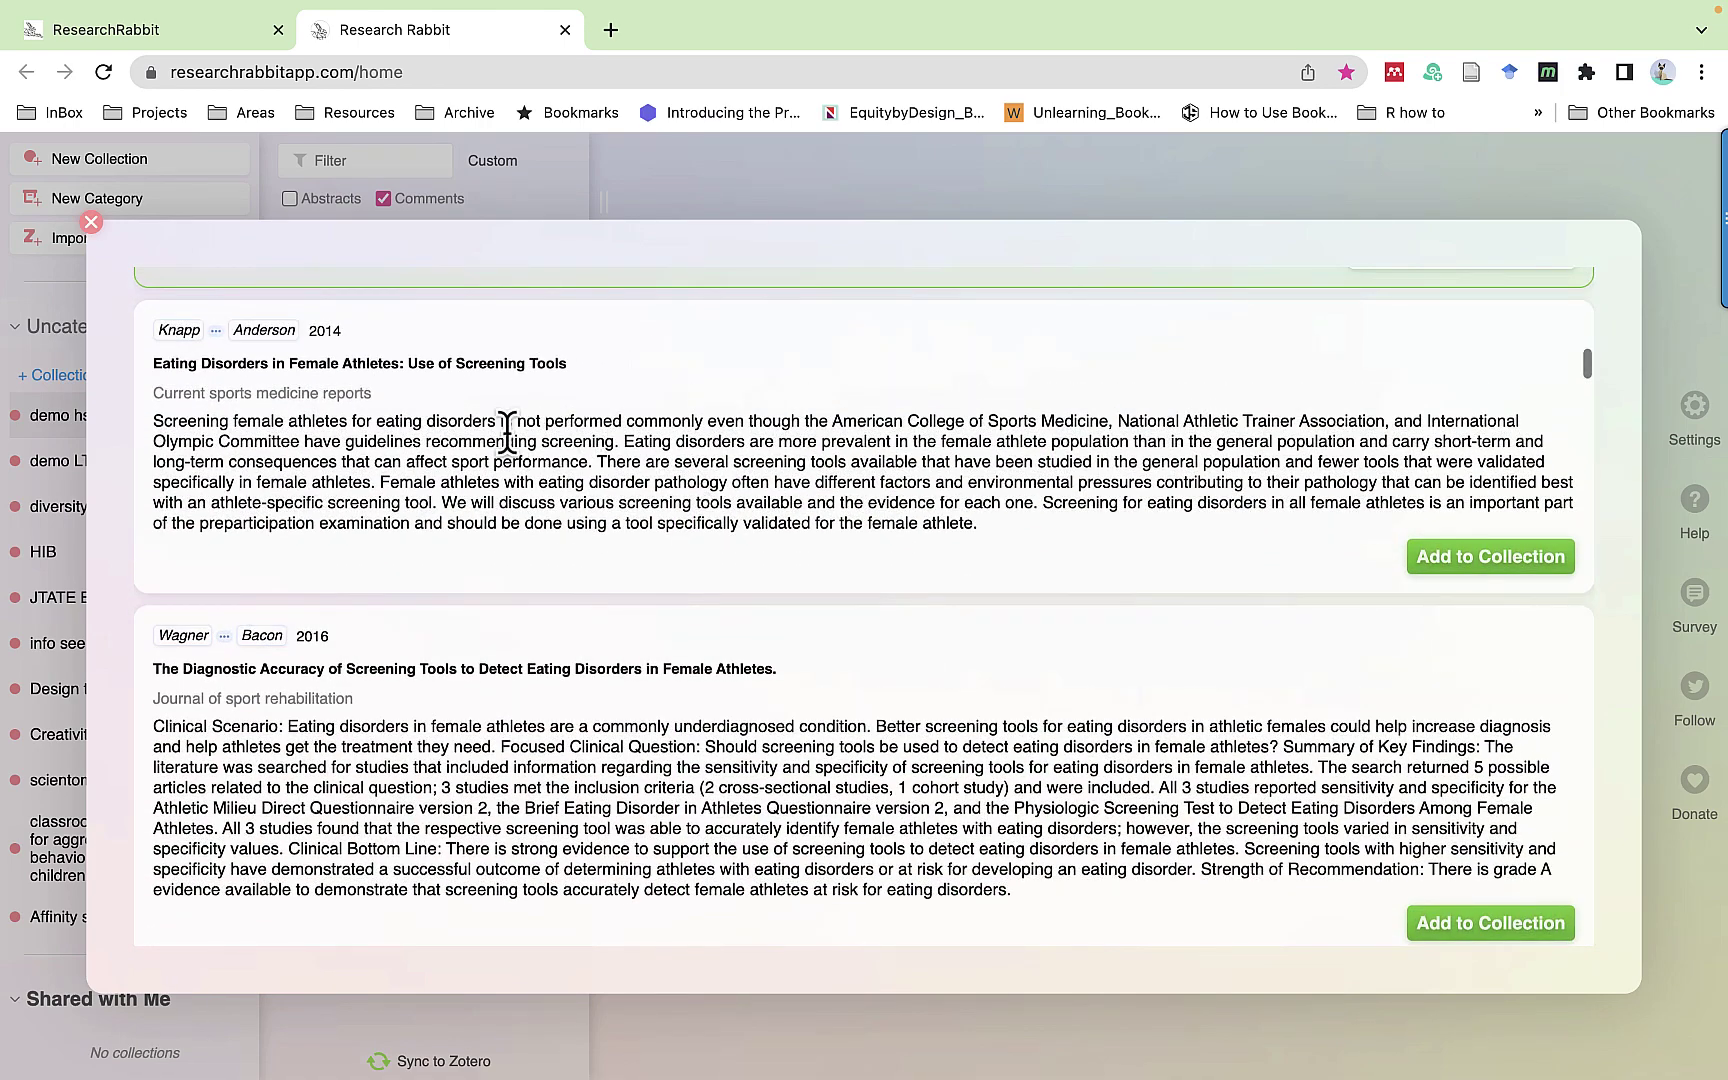
{"action": "left_click", "coordinate": [1475, 562]}
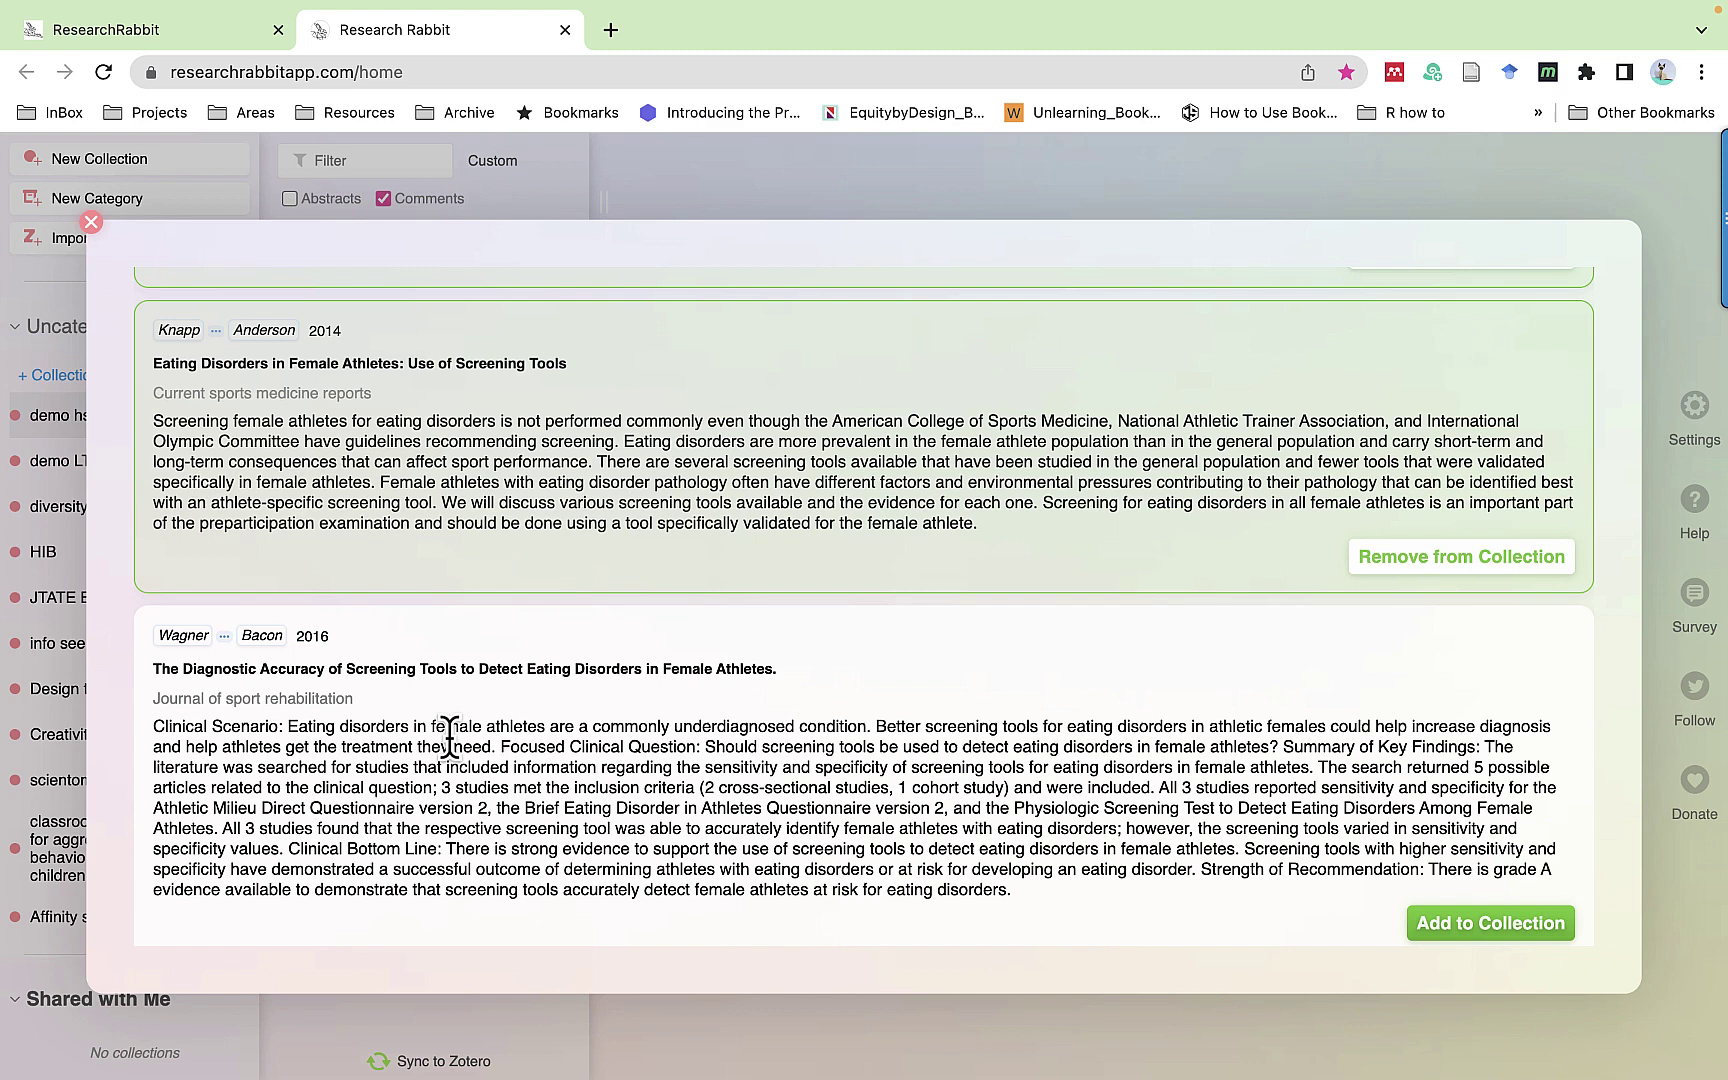
{"action": "scroll", "coordinate": [446, 728], "scroll_direction": "down", "scroll_amount": 1}
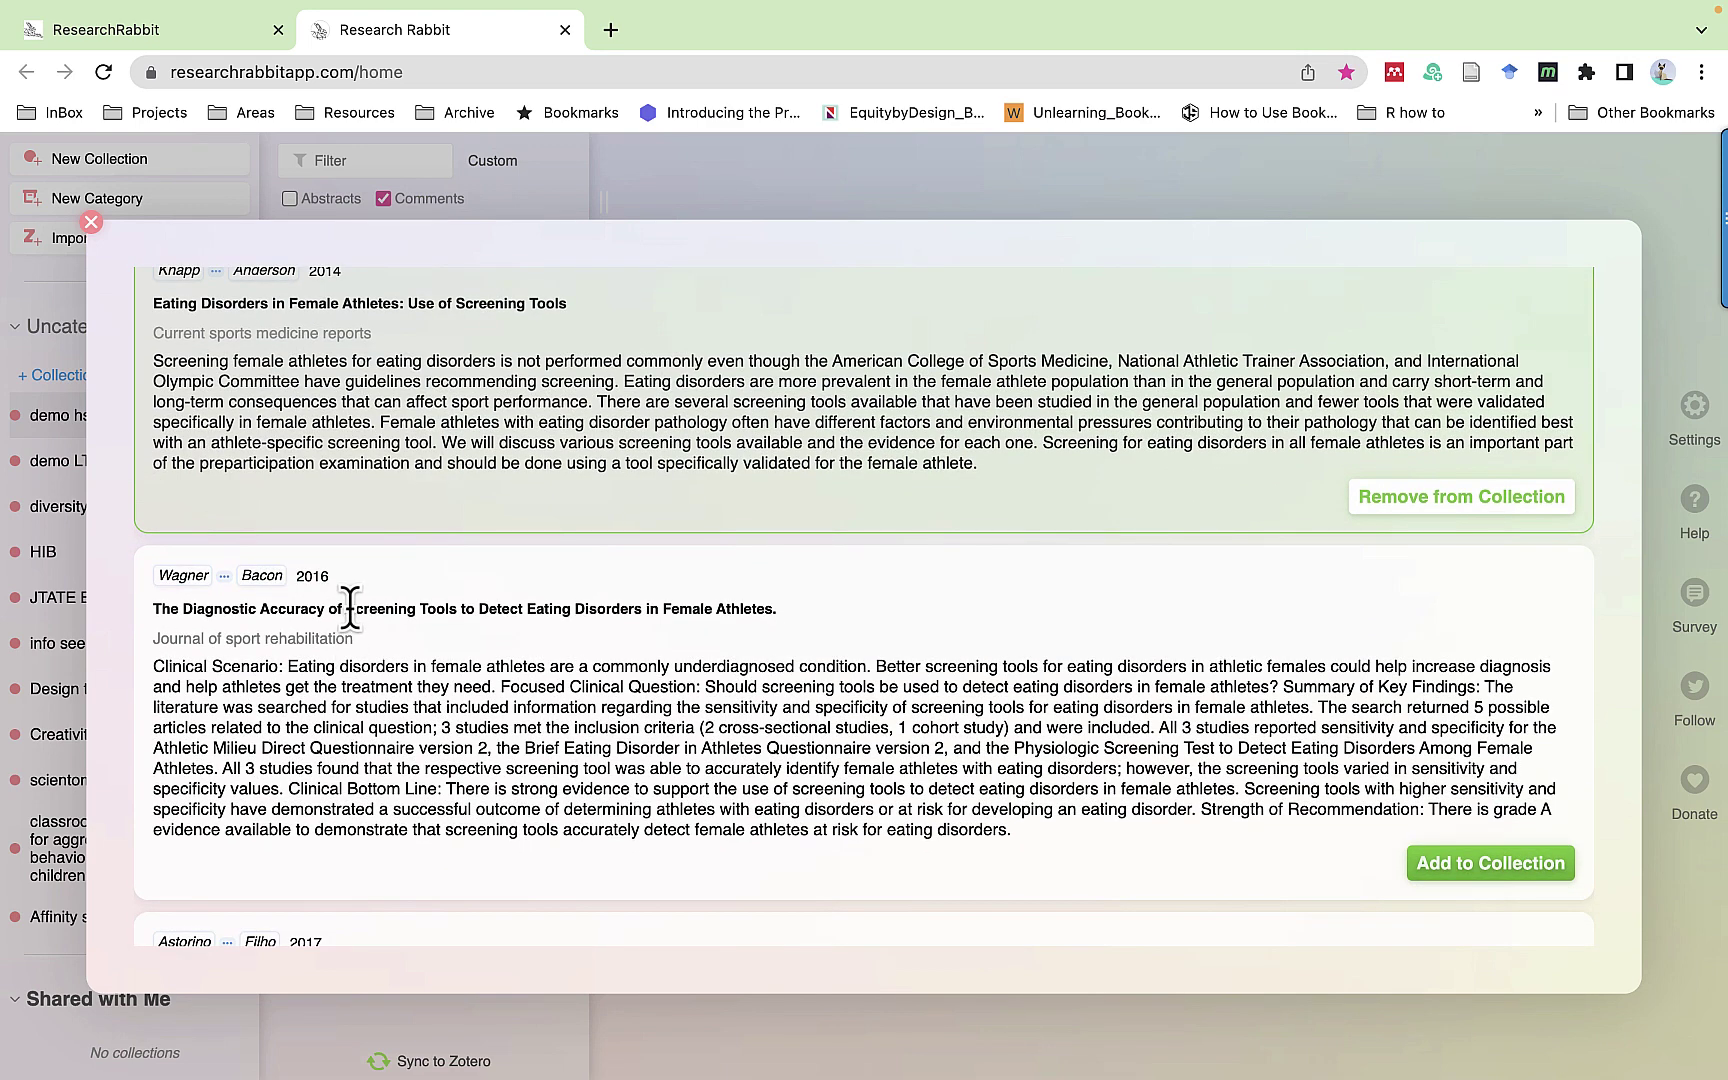
- Return to demo hs and read the Coelho–Soares 2014 prevention paper's abstract and details
{"action": "left_click", "coordinate": [92, 222]}
{"action": "mouse_move", "coordinate": [396, 410]}
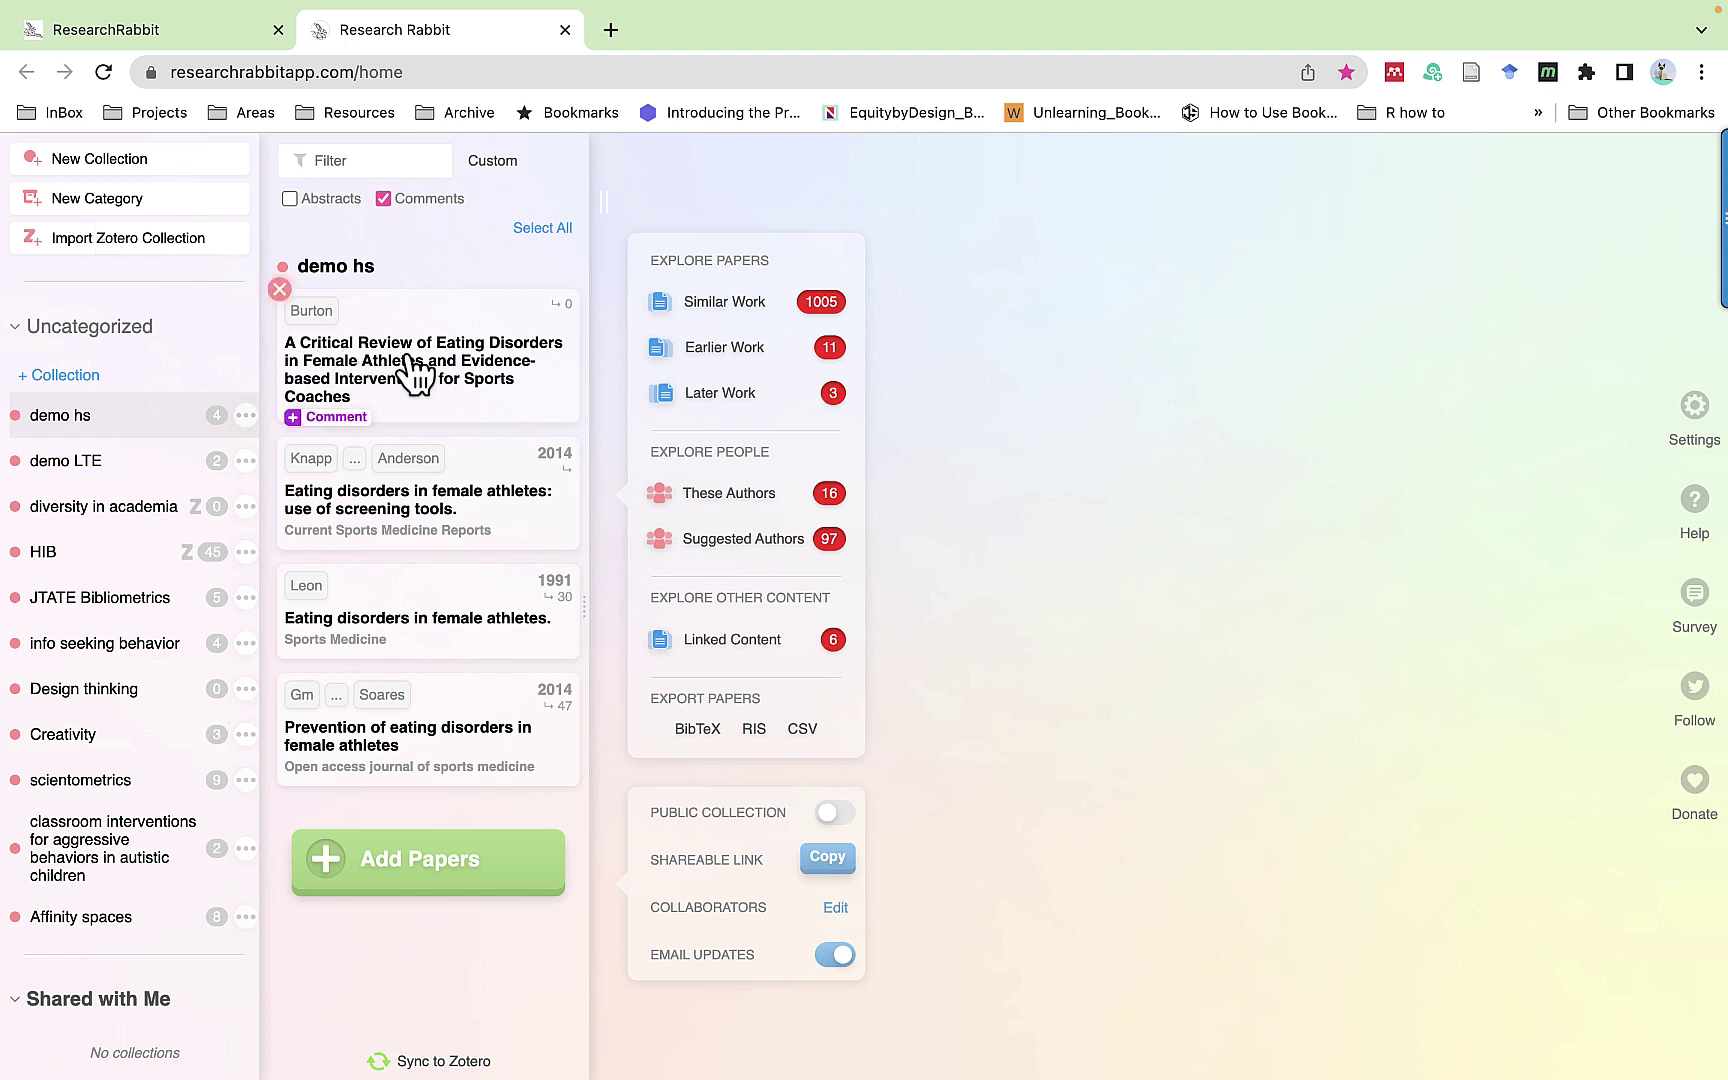
{"action": "mouse_move", "coordinate": [430, 722]}
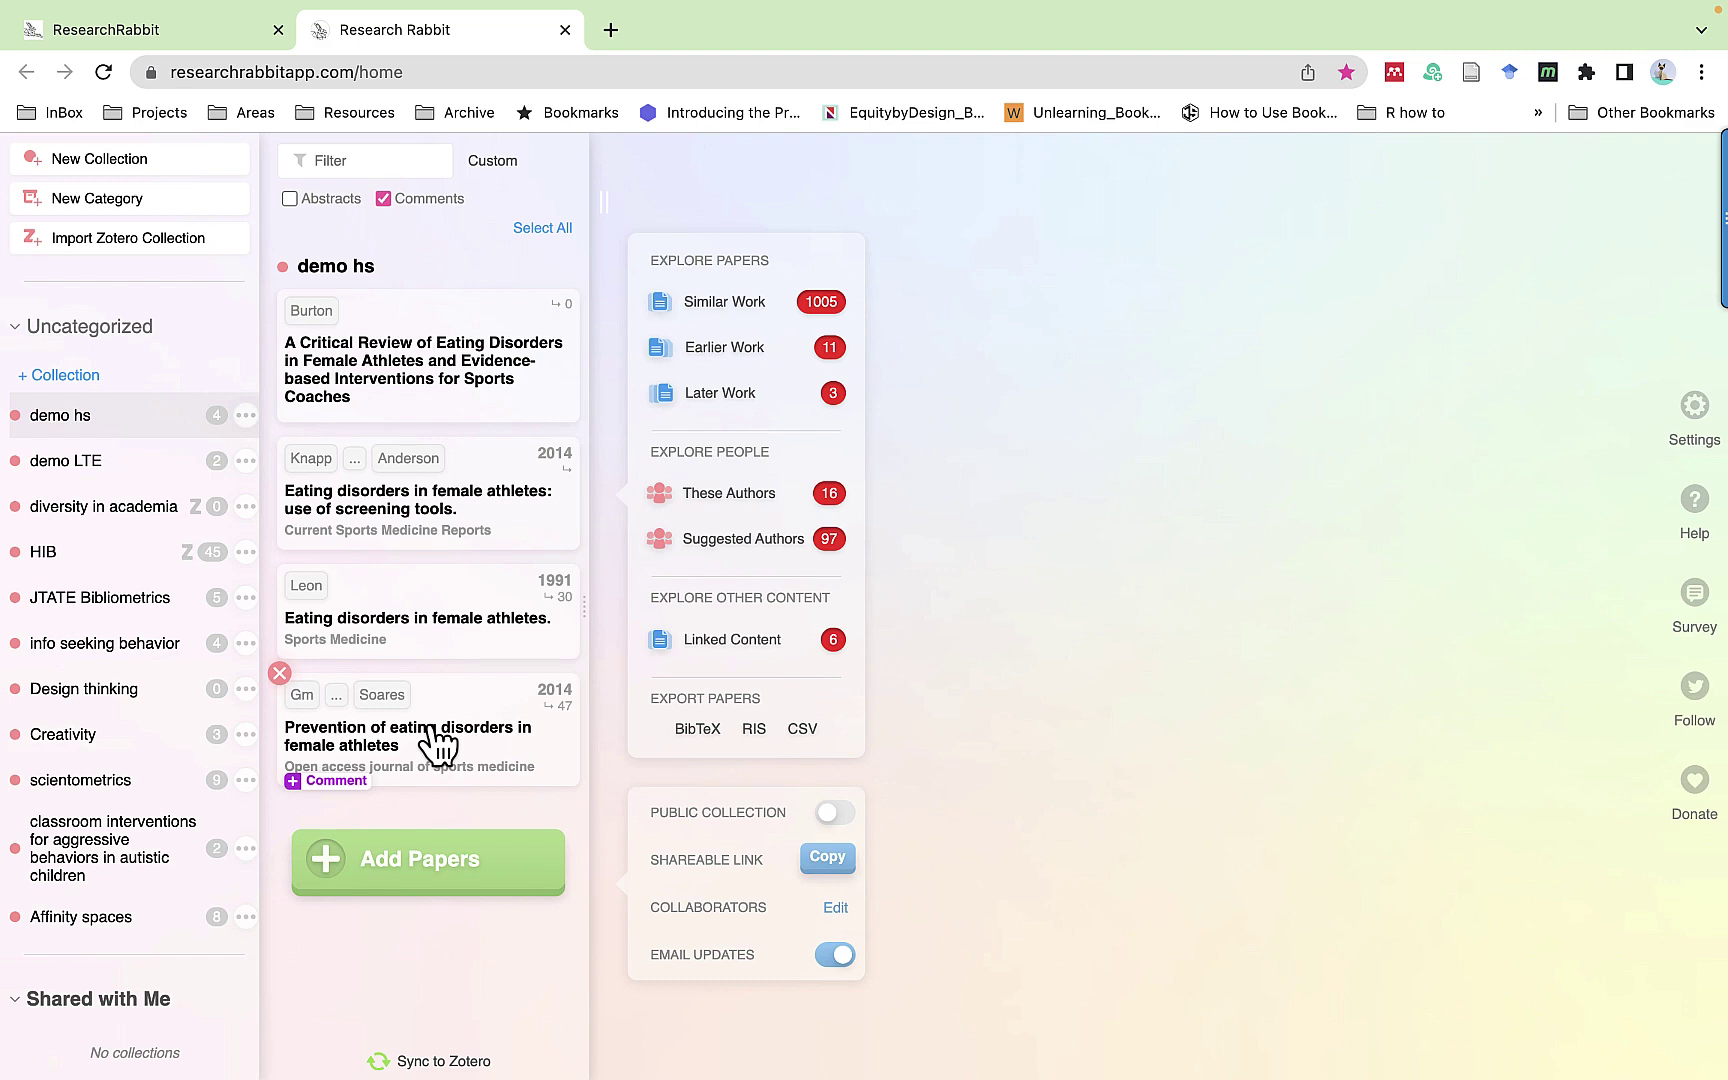
{"action": "left_click", "coordinate": [432, 730]}
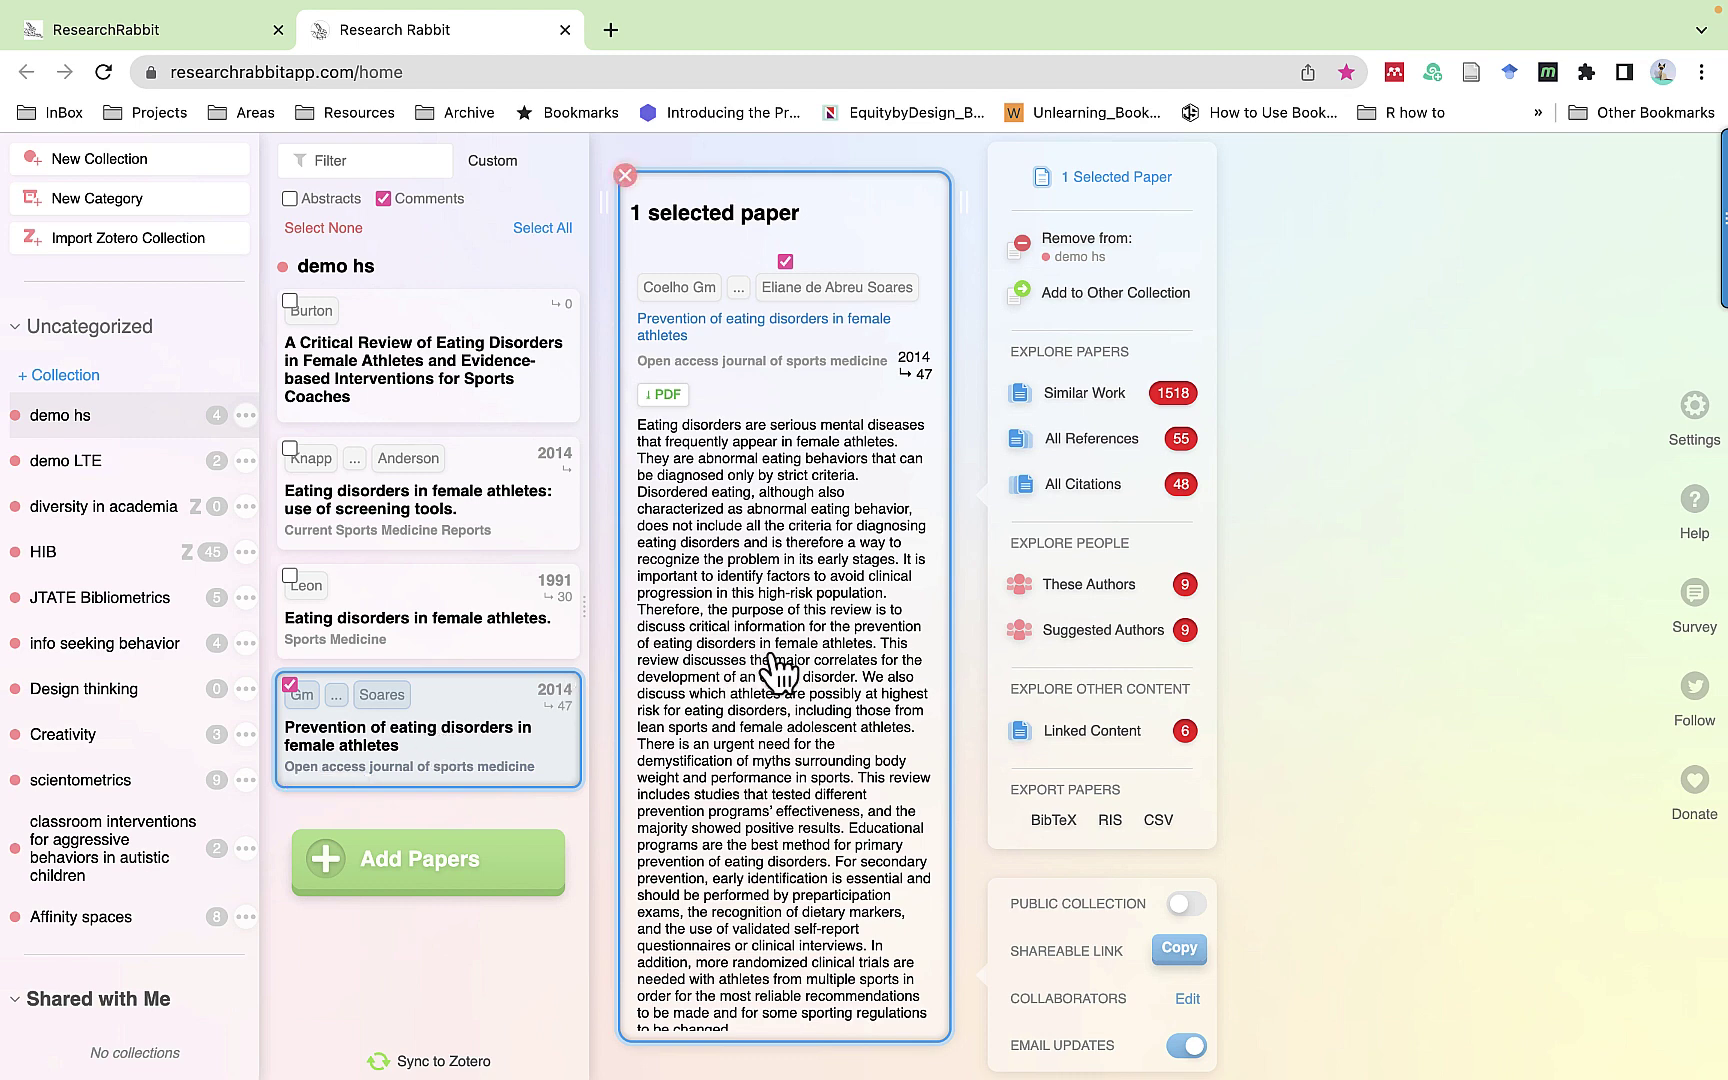
{"action": "scroll", "coordinate": [777, 668], "scroll_direction": "down", "scroll_amount": 1}
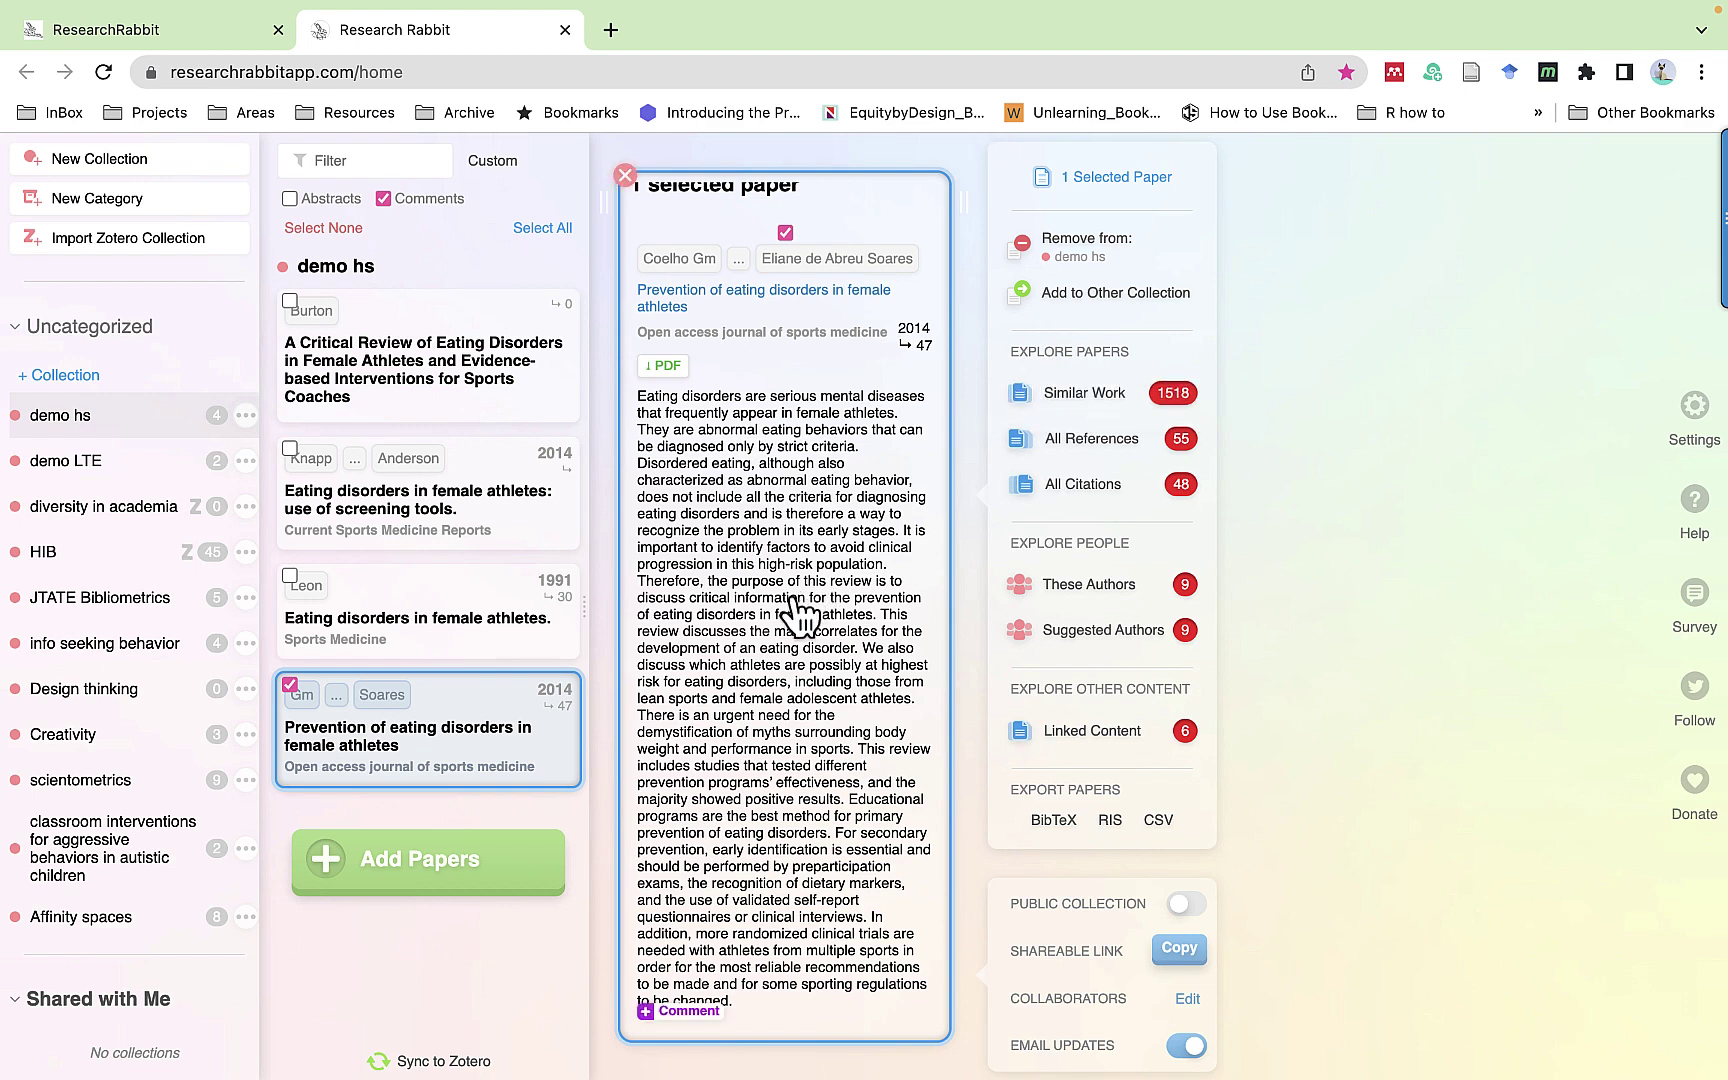
{"action": "scroll", "coordinate": [797, 615], "scroll_direction": "up", "scroll_amount": 1}
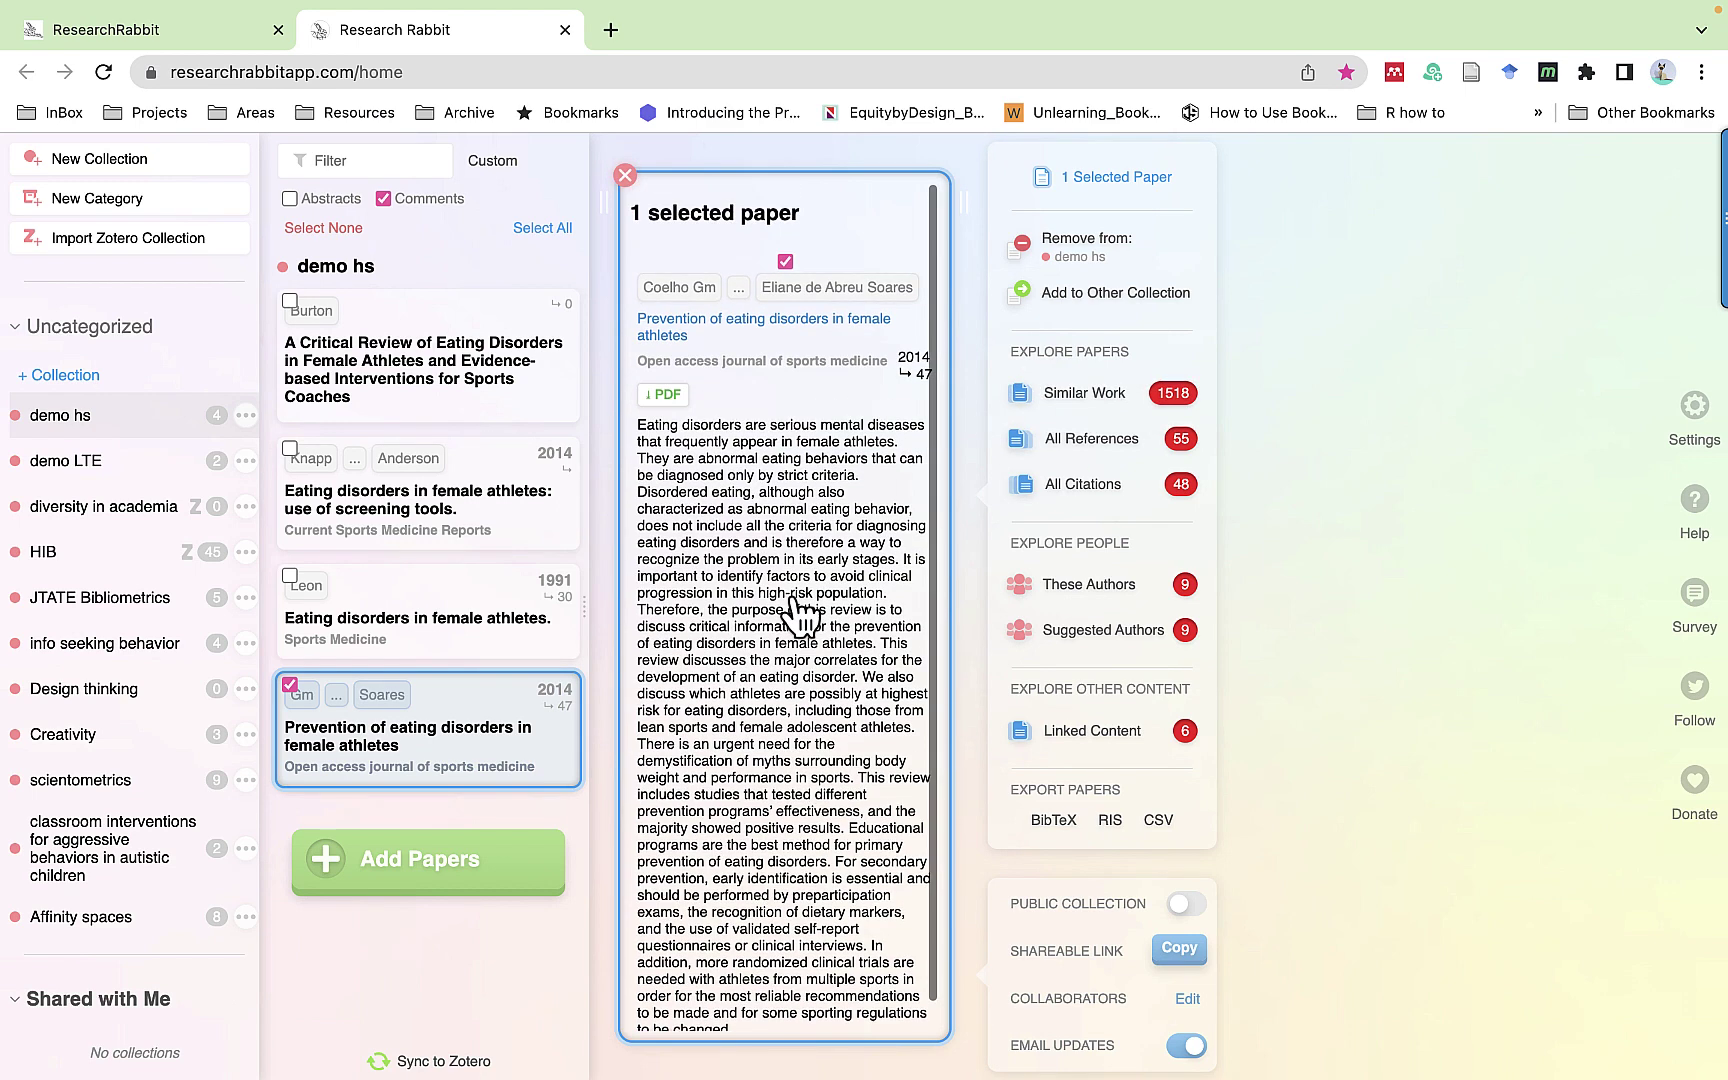
{"action": "scroll", "coordinate": [797, 615], "scroll_direction": "down", "scroll_amount": 1}
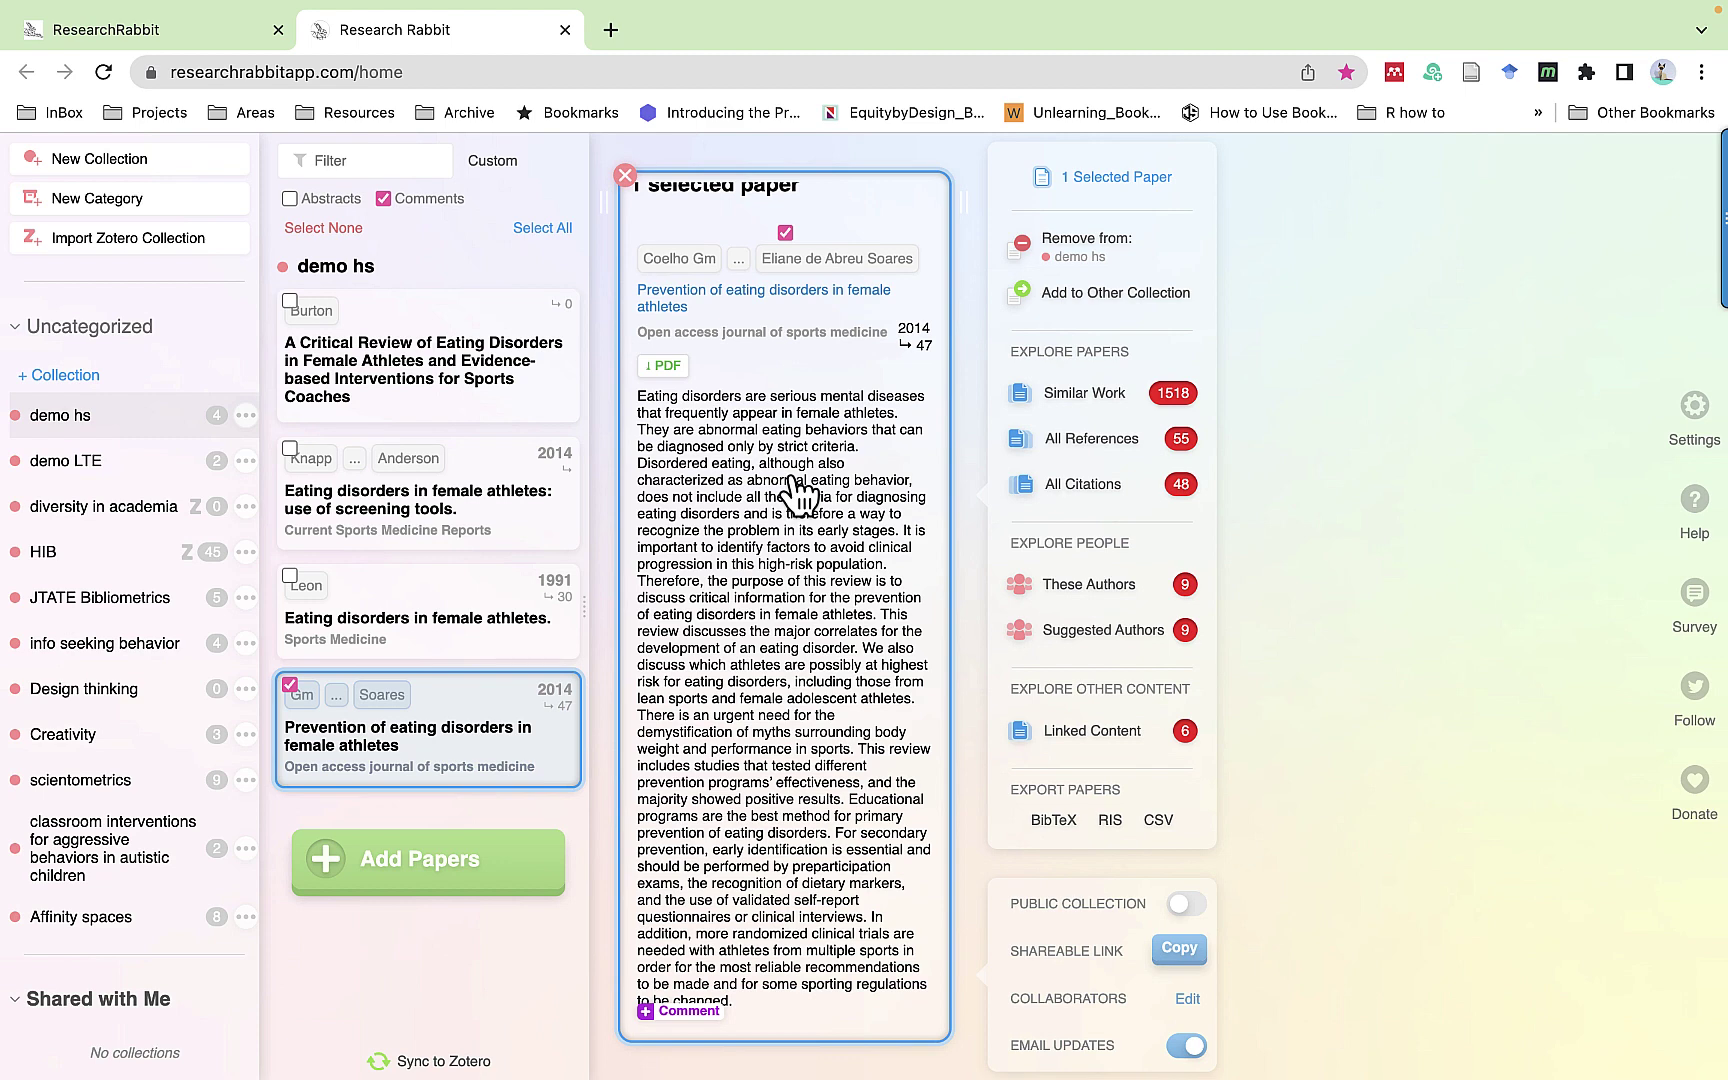
- Show Similar Work for the prevention paper, with a network linking 50 papers
{"action": "left_click", "coordinate": [1180, 390]}
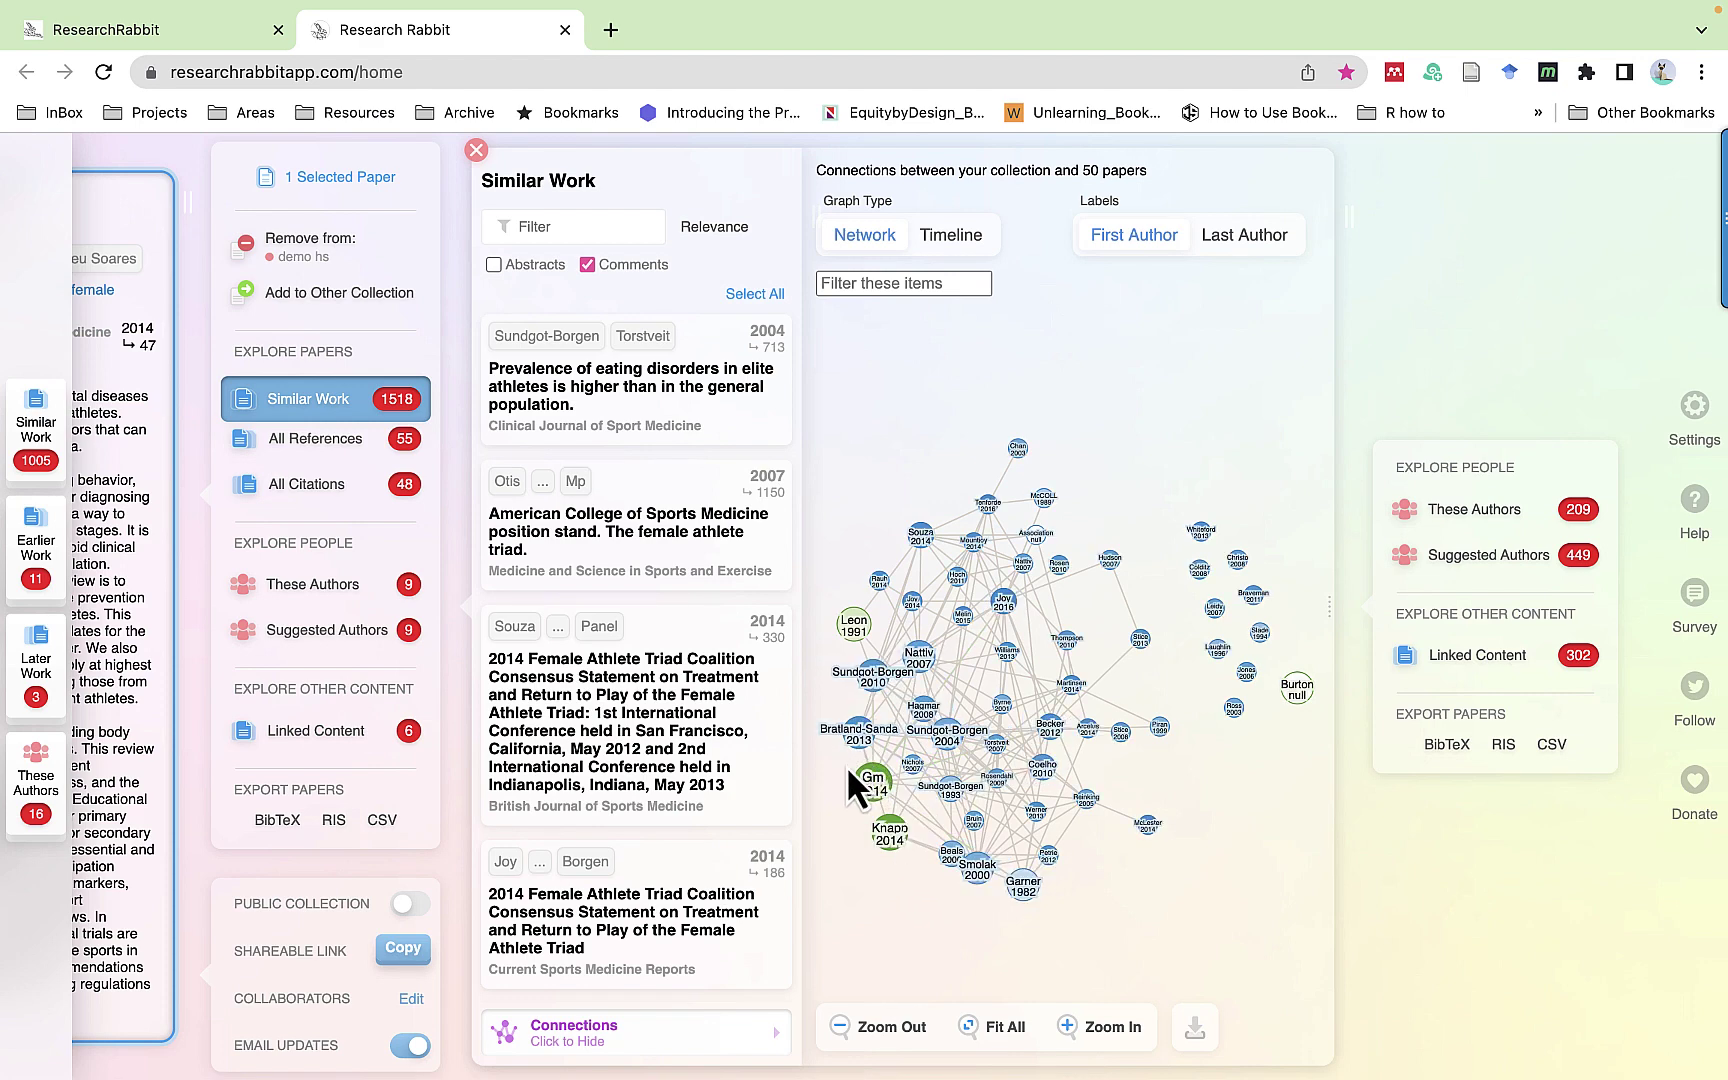
- Zoom into the similar-work network around the Gm 2014 node
{"action": "scroll", "coordinate": [832, 784], "scroll_direction": "up", "scroll_amount": 3}
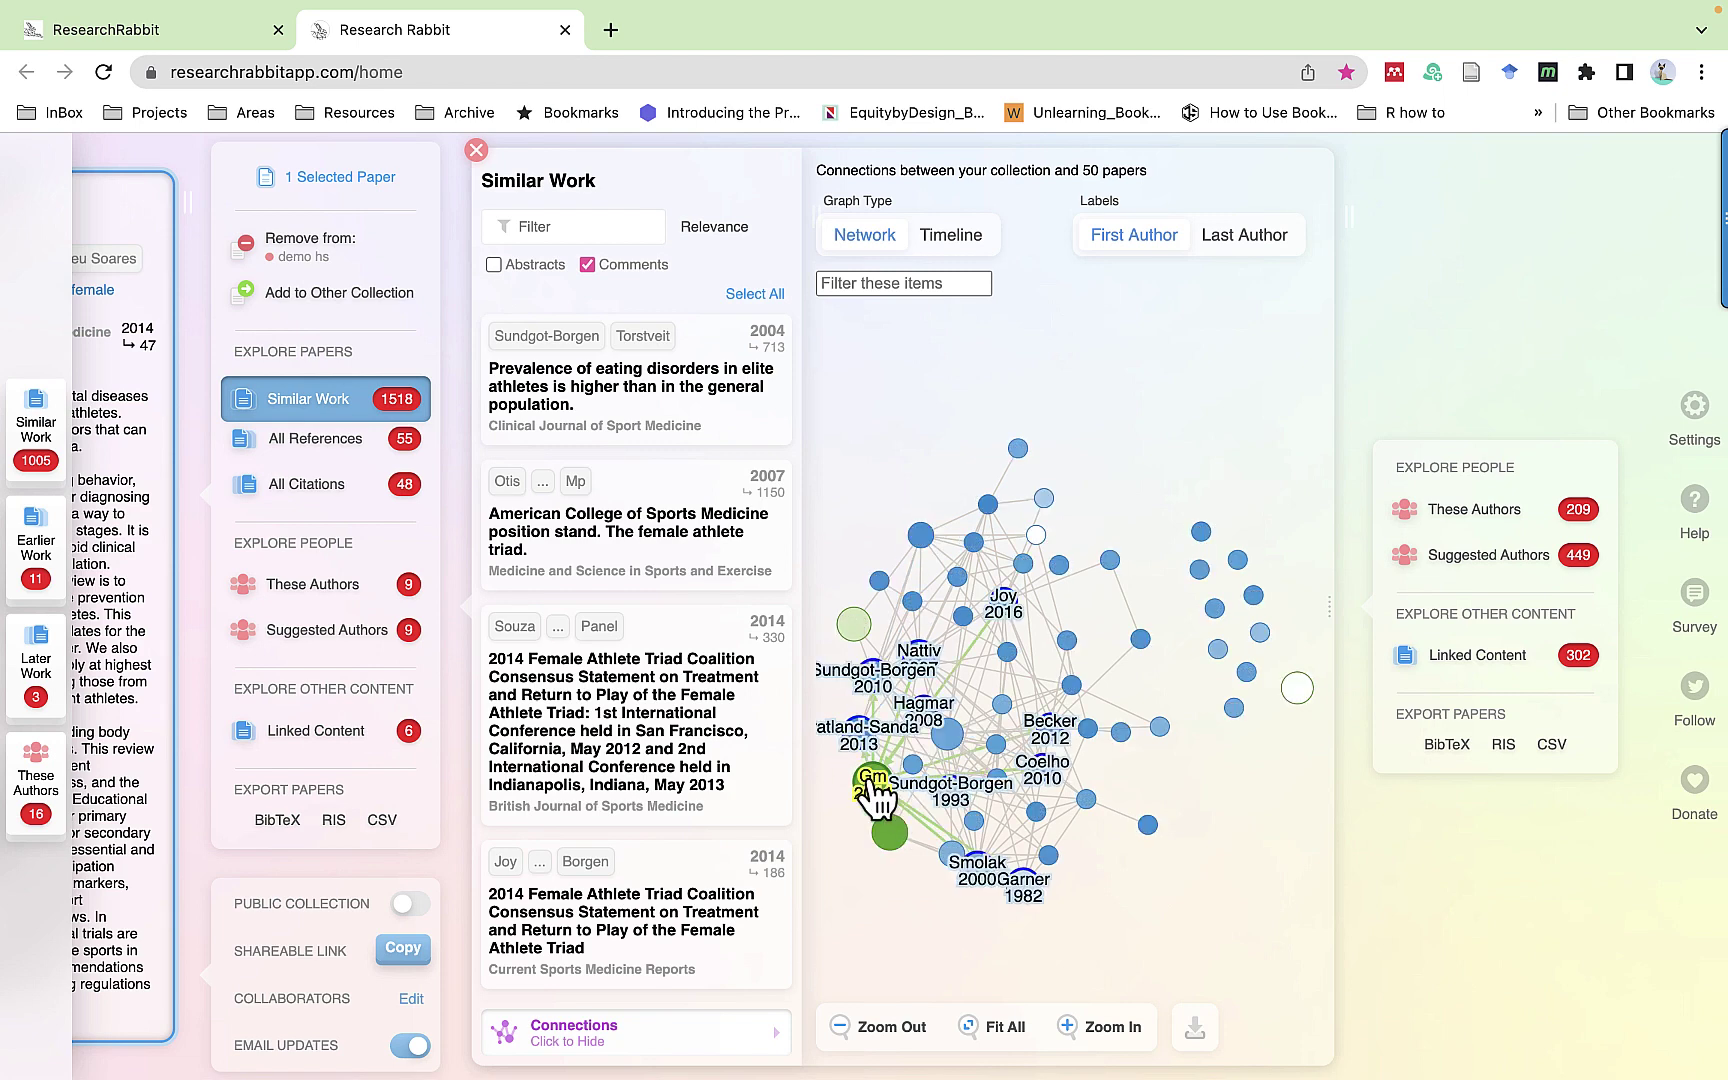
- Inspect the Gm 2014 paper's details, then close its panel
{"action": "scroll", "coordinate": [668, 765], "scroll_direction": "down", "scroll_amount": 5}
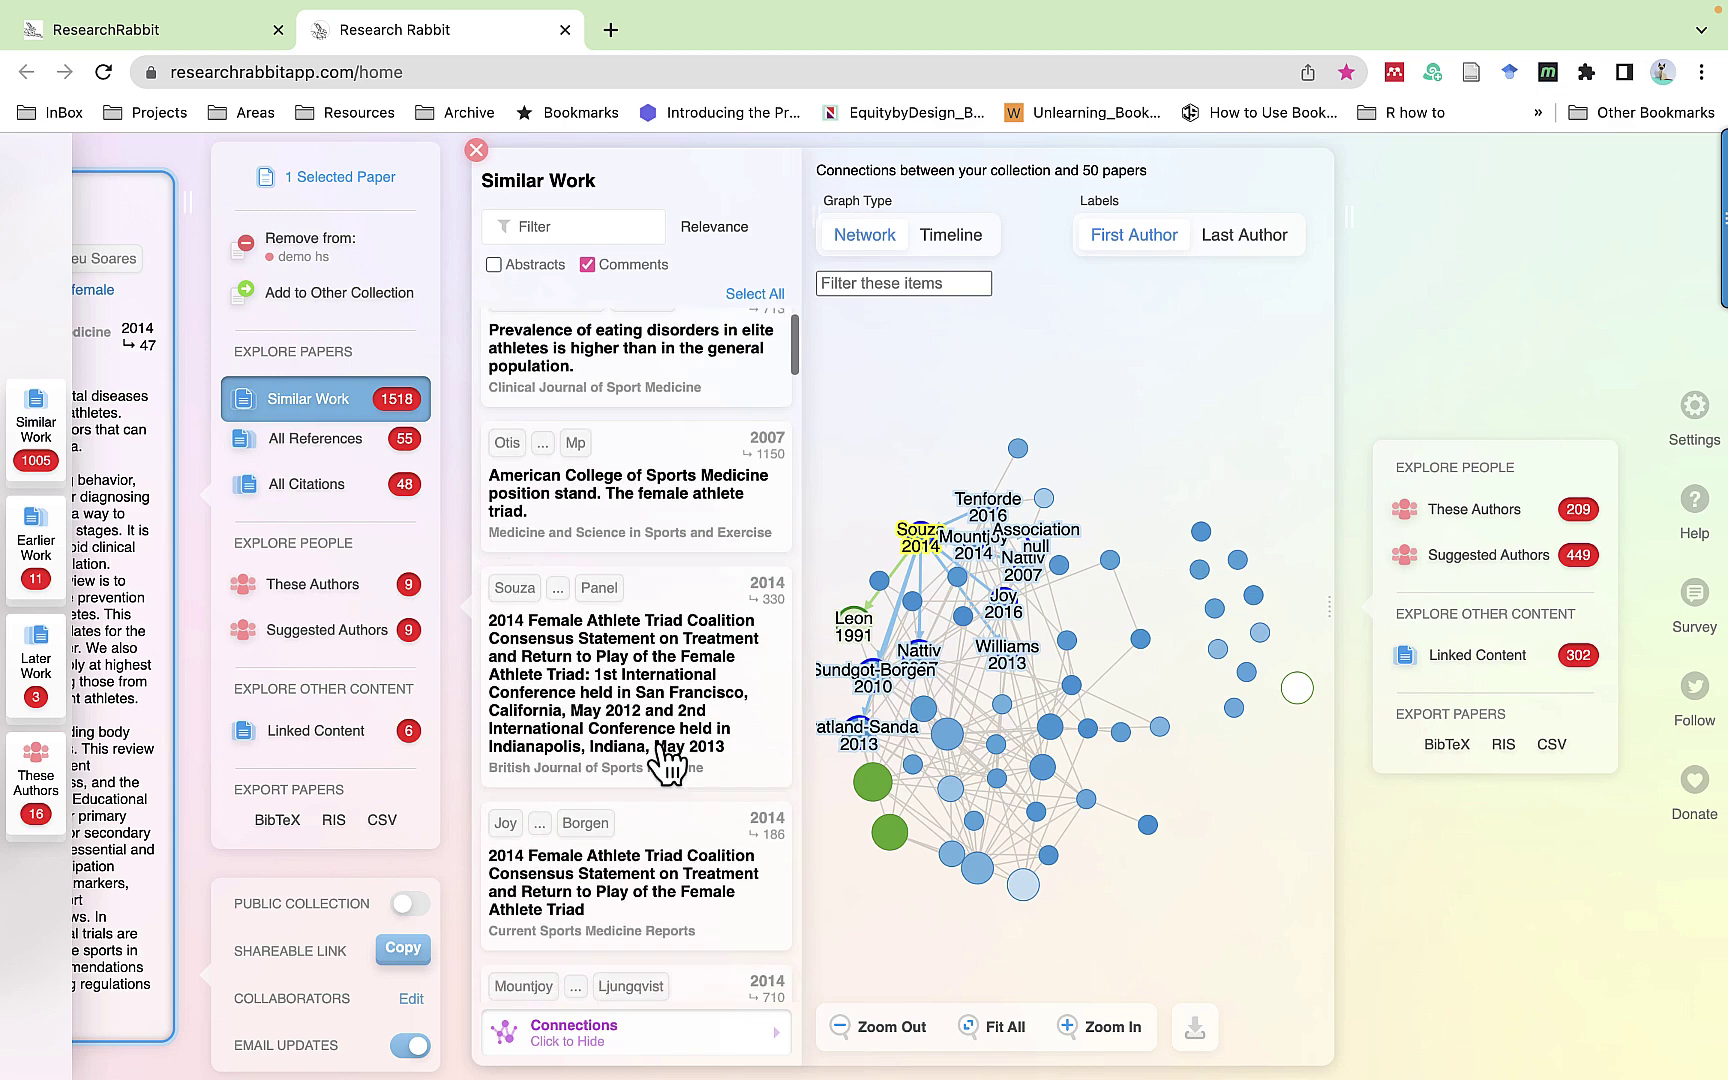
{"action": "scroll", "coordinate": [666, 762], "scroll_direction": "down", "scroll_amount": 6}
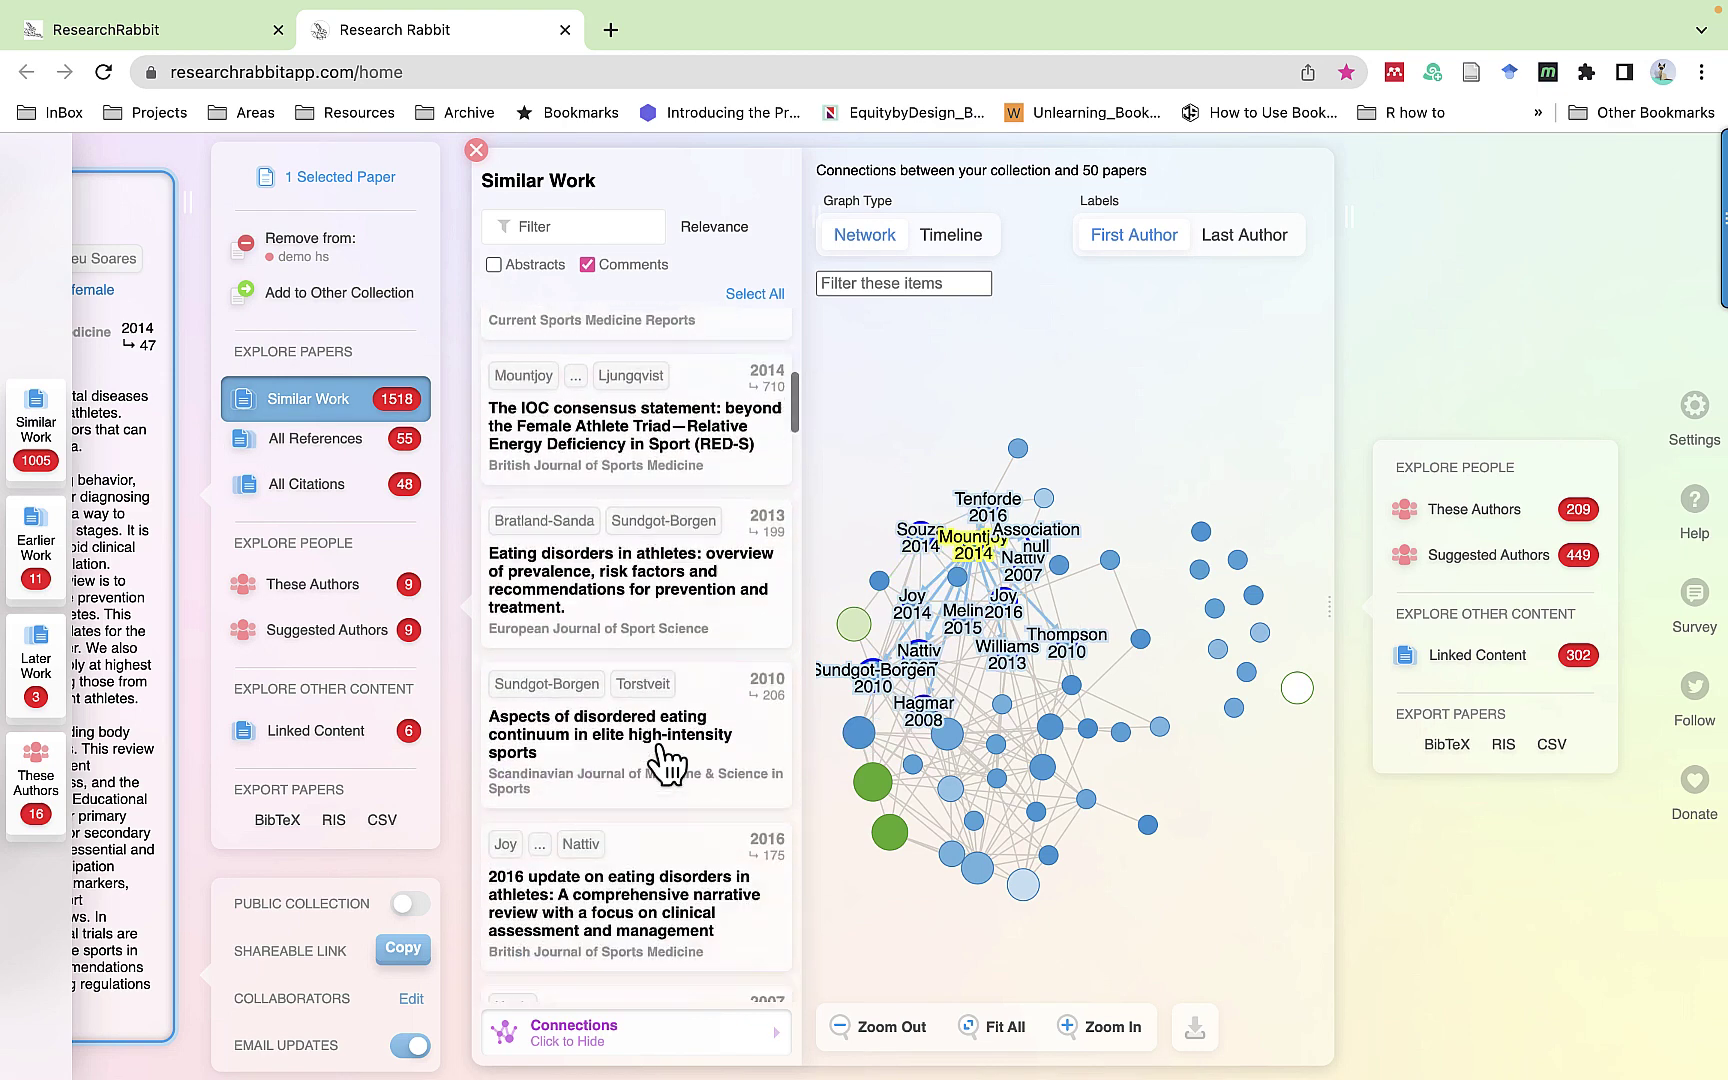
{"action": "left_click", "coordinate": [872, 782]}
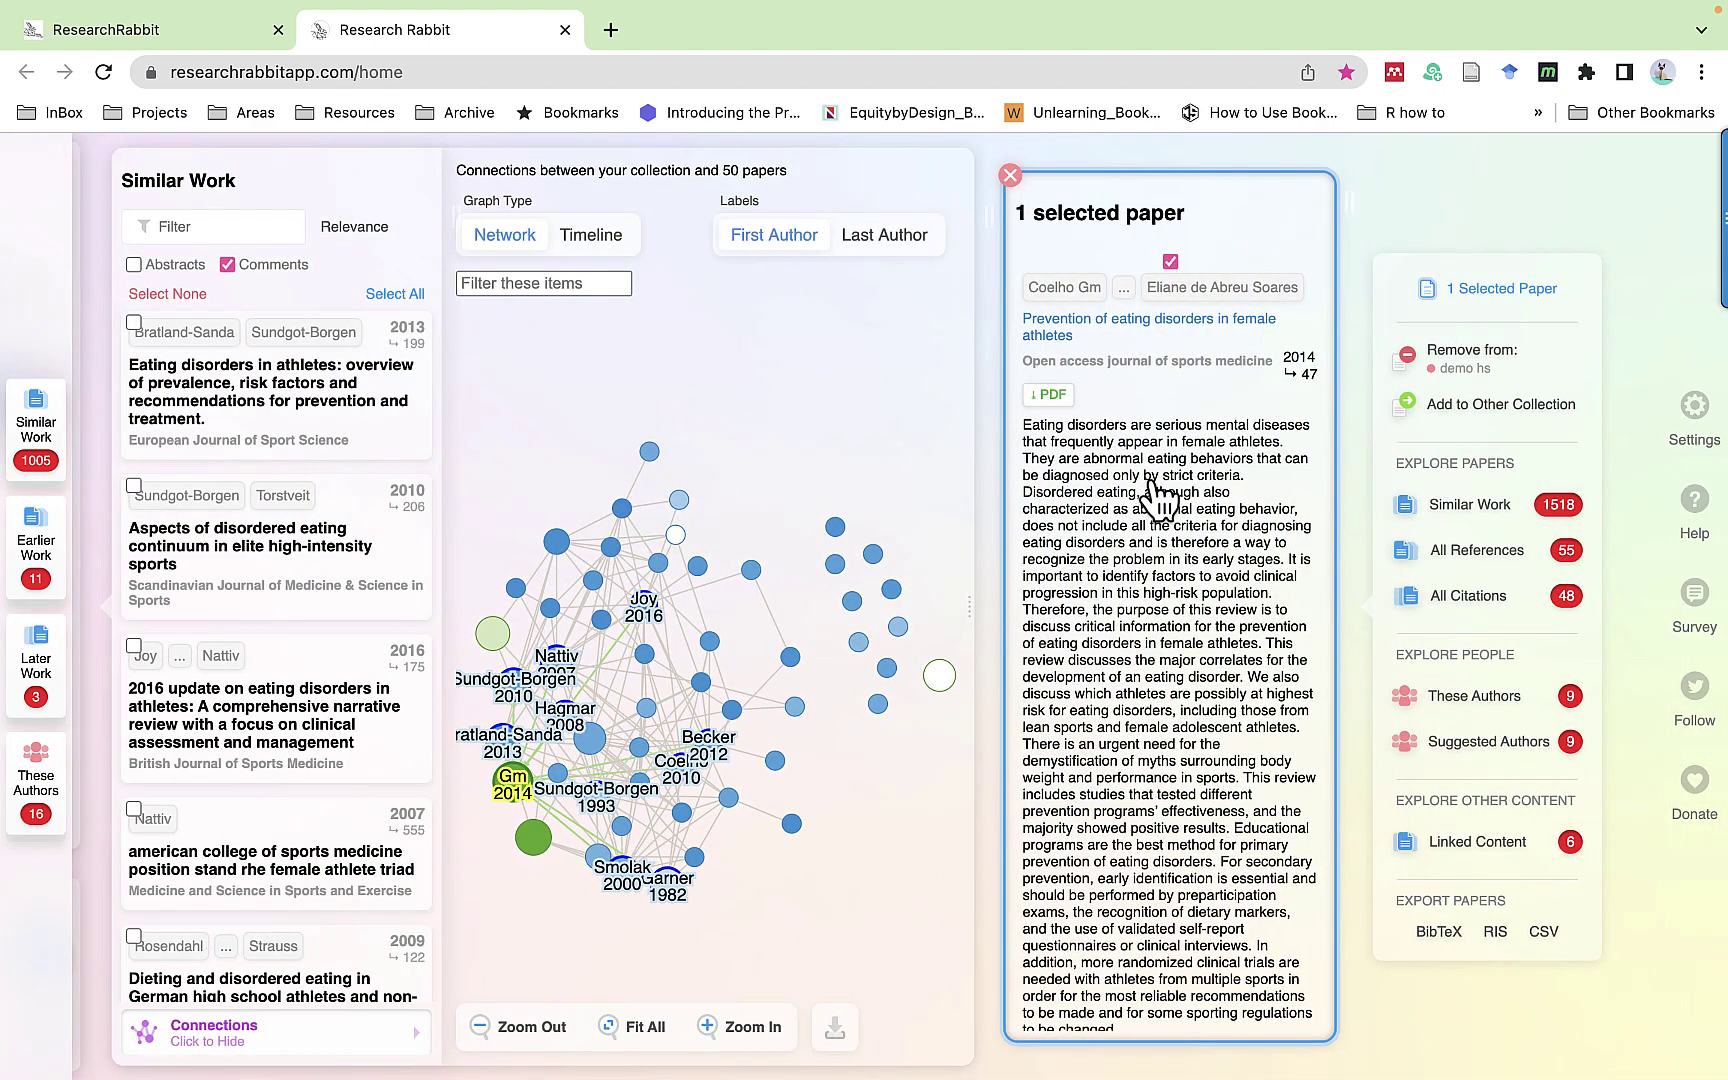
{"action": "scroll", "coordinate": [1158, 497], "scroll_direction": "down", "scroll_amount": 1}
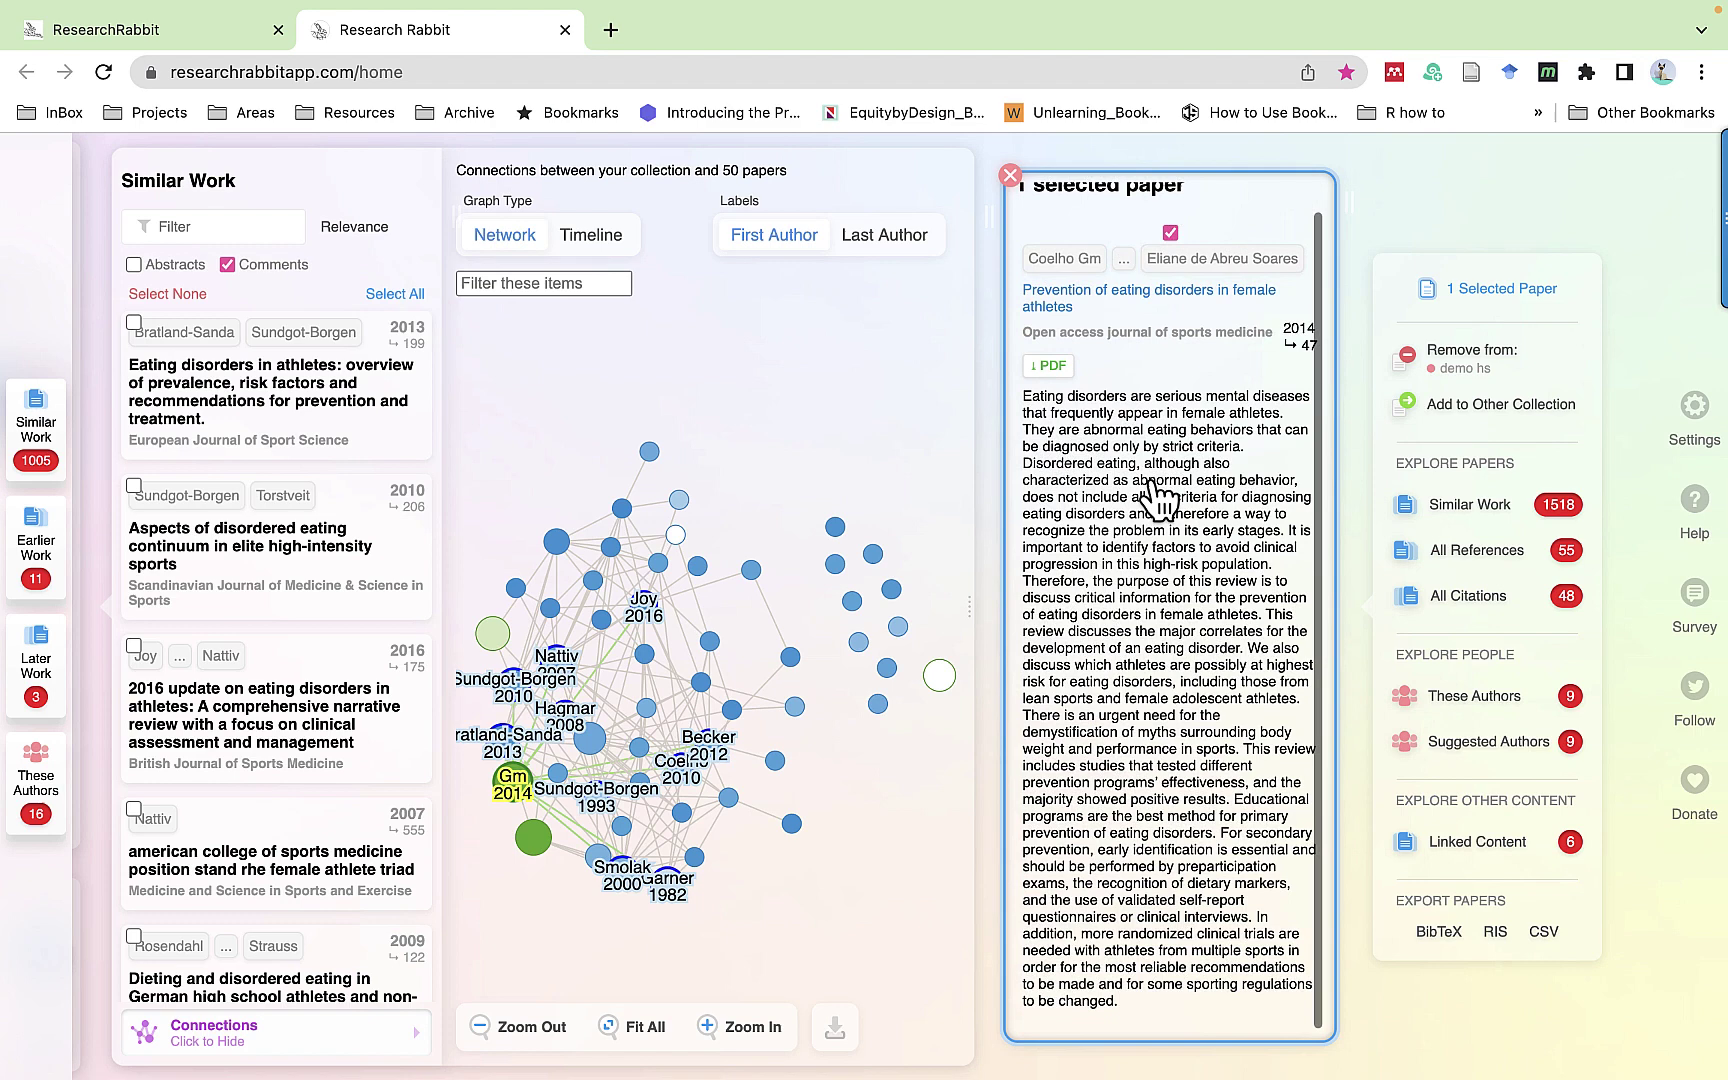
{"action": "scroll", "coordinate": [1158, 497], "scroll_direction": "up", "scroll_amount": 1}
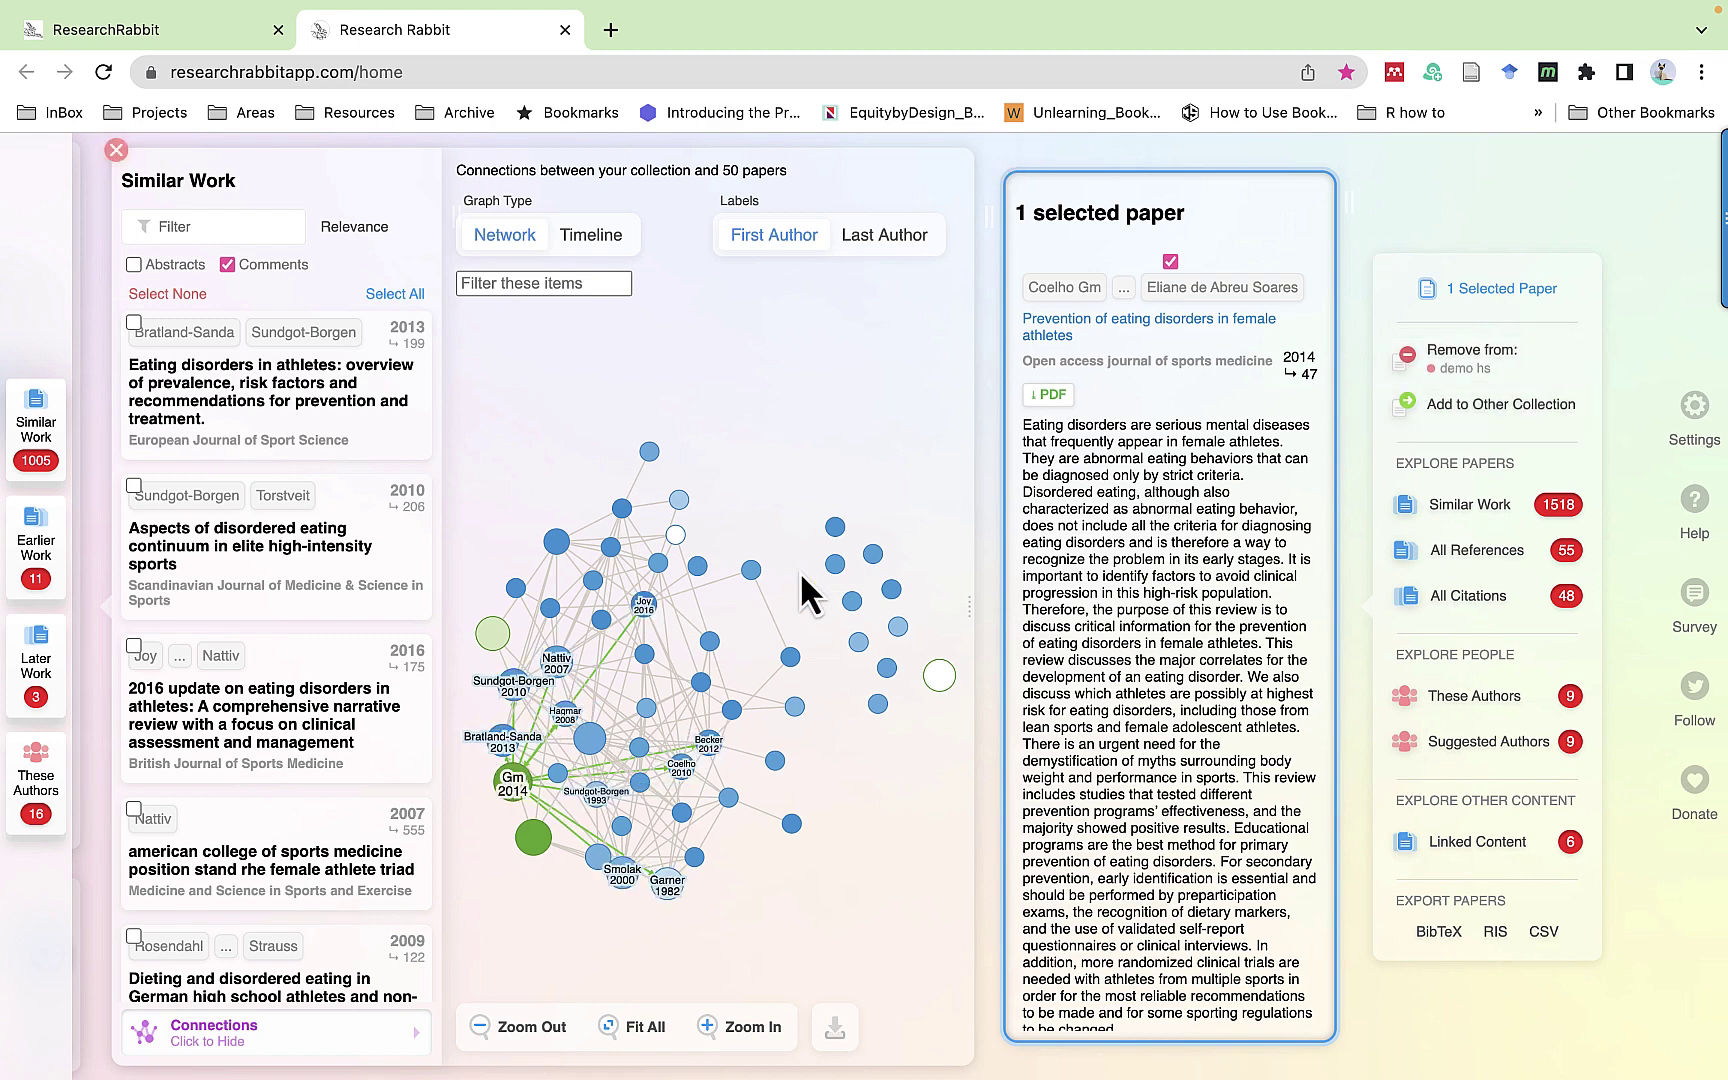
{"action": "scroll", "coordinate": [801, 571], "scroll_direction": "left", "scroll_amount": 3}
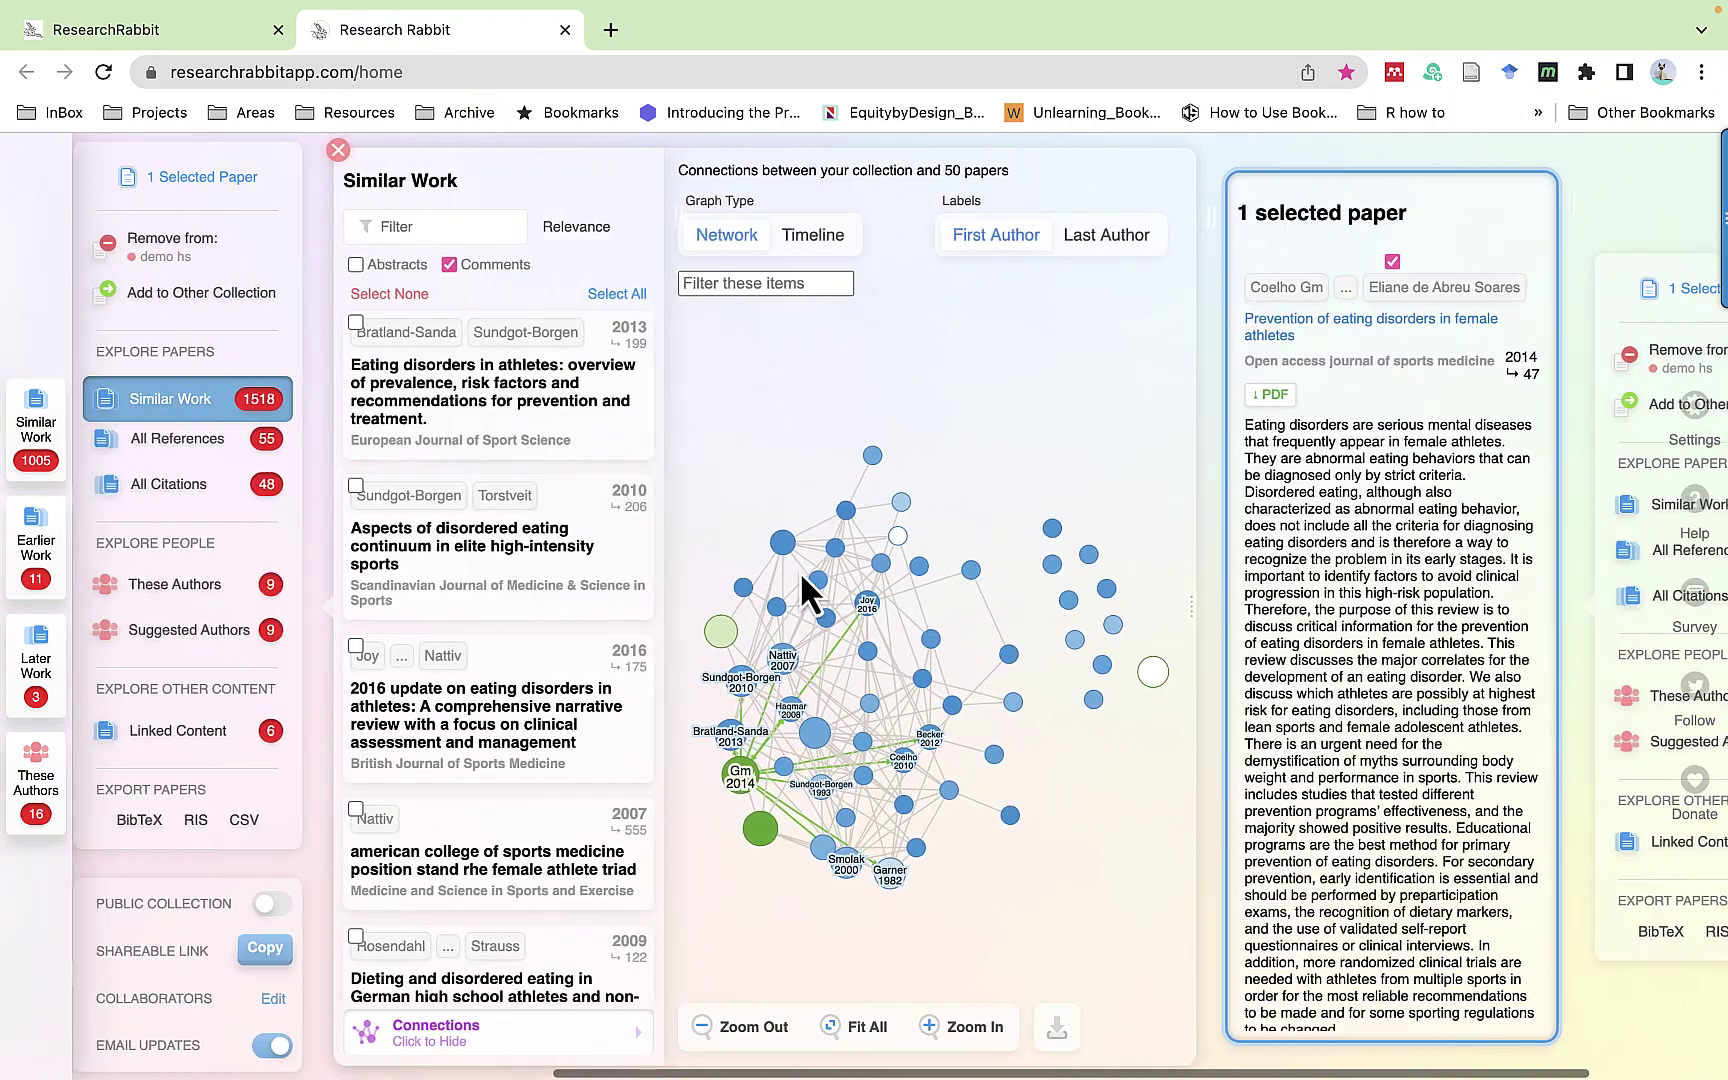
{"action": "left_click", "coordinate": [1233, 175]}
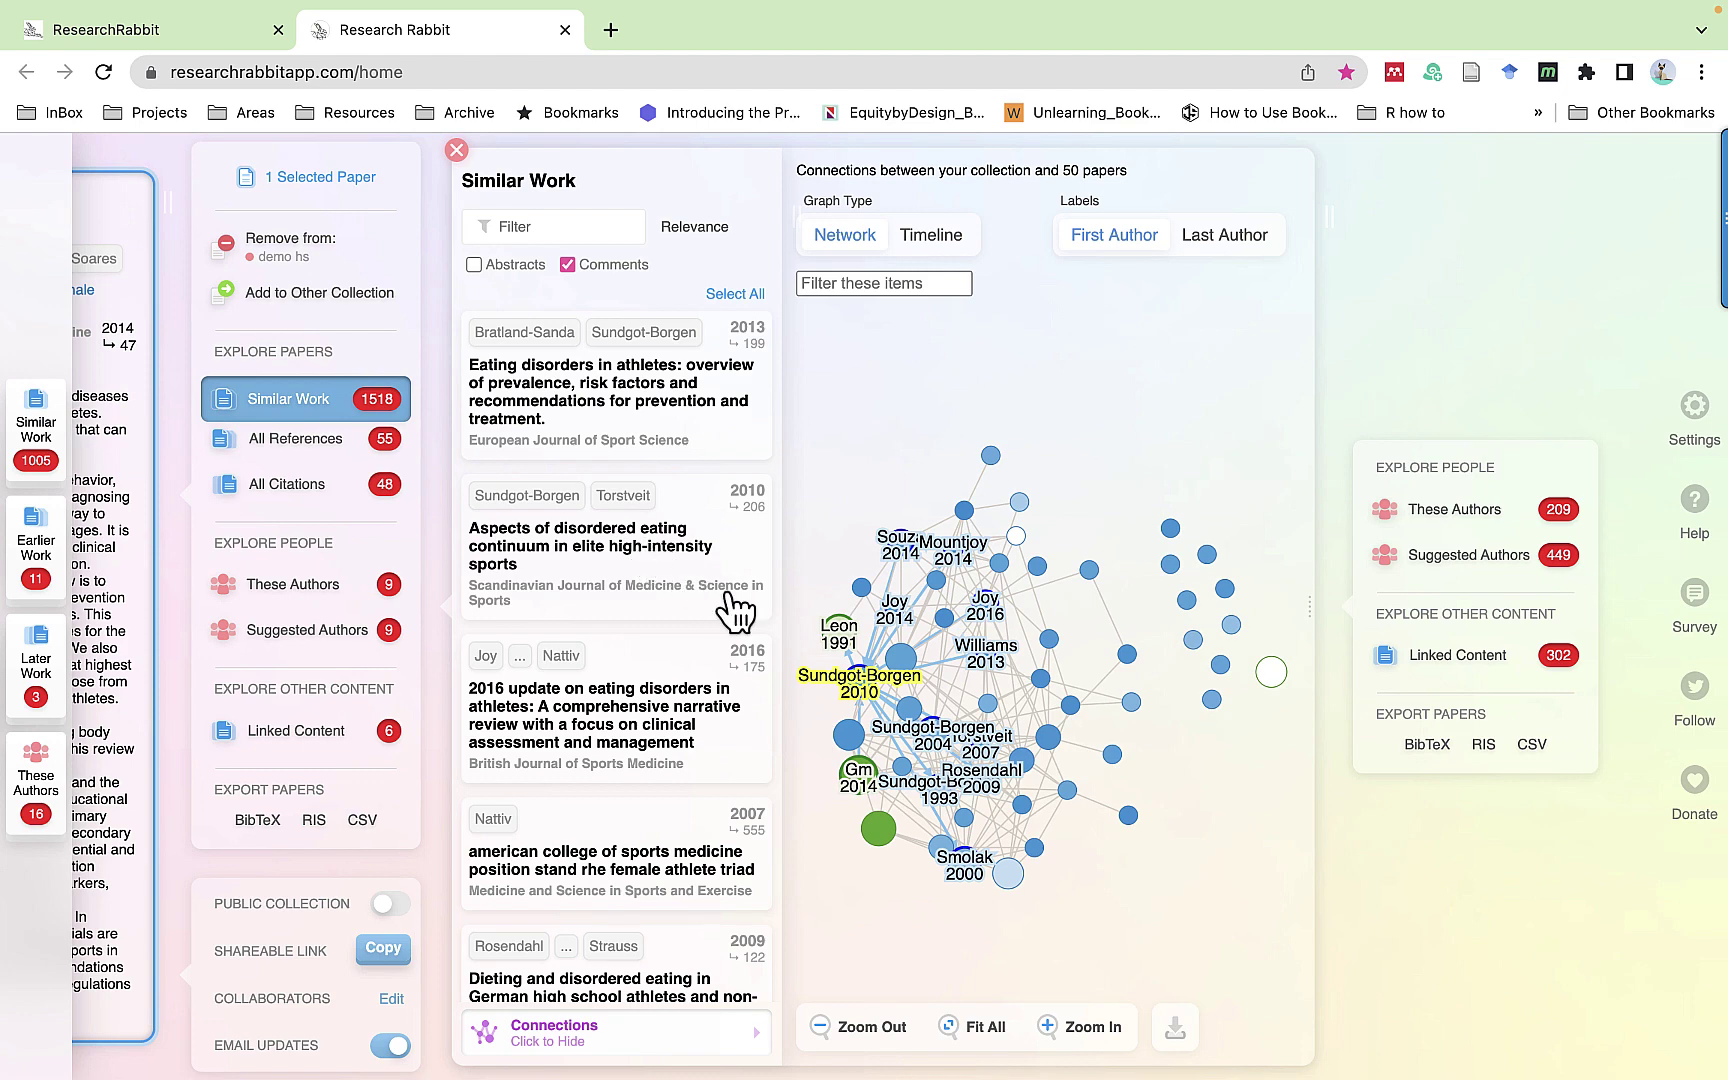
- Add the Sundgot-Borgen 2010 continuum and Bratland-Sanda 2013 papers to demo hs
{"action": "left_click", "coordinate": [654, 550]}
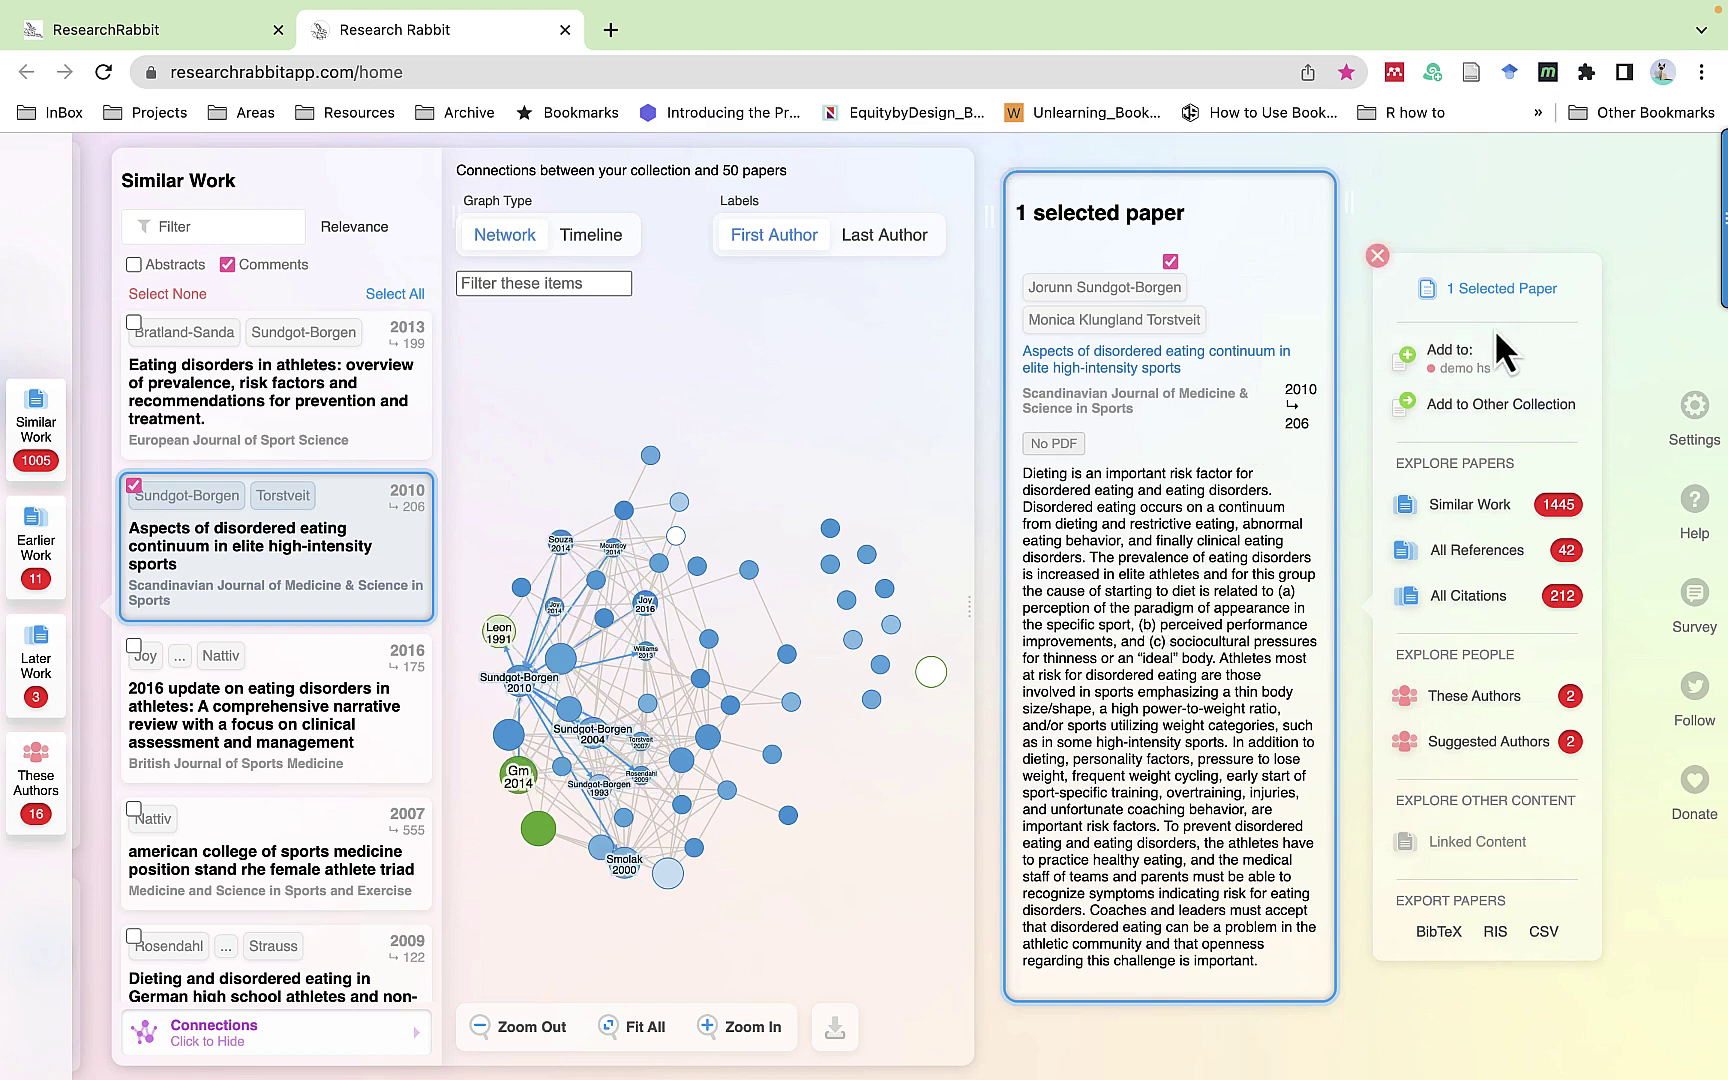
{"action": "left_click", "coordinate": [1467, 355]}
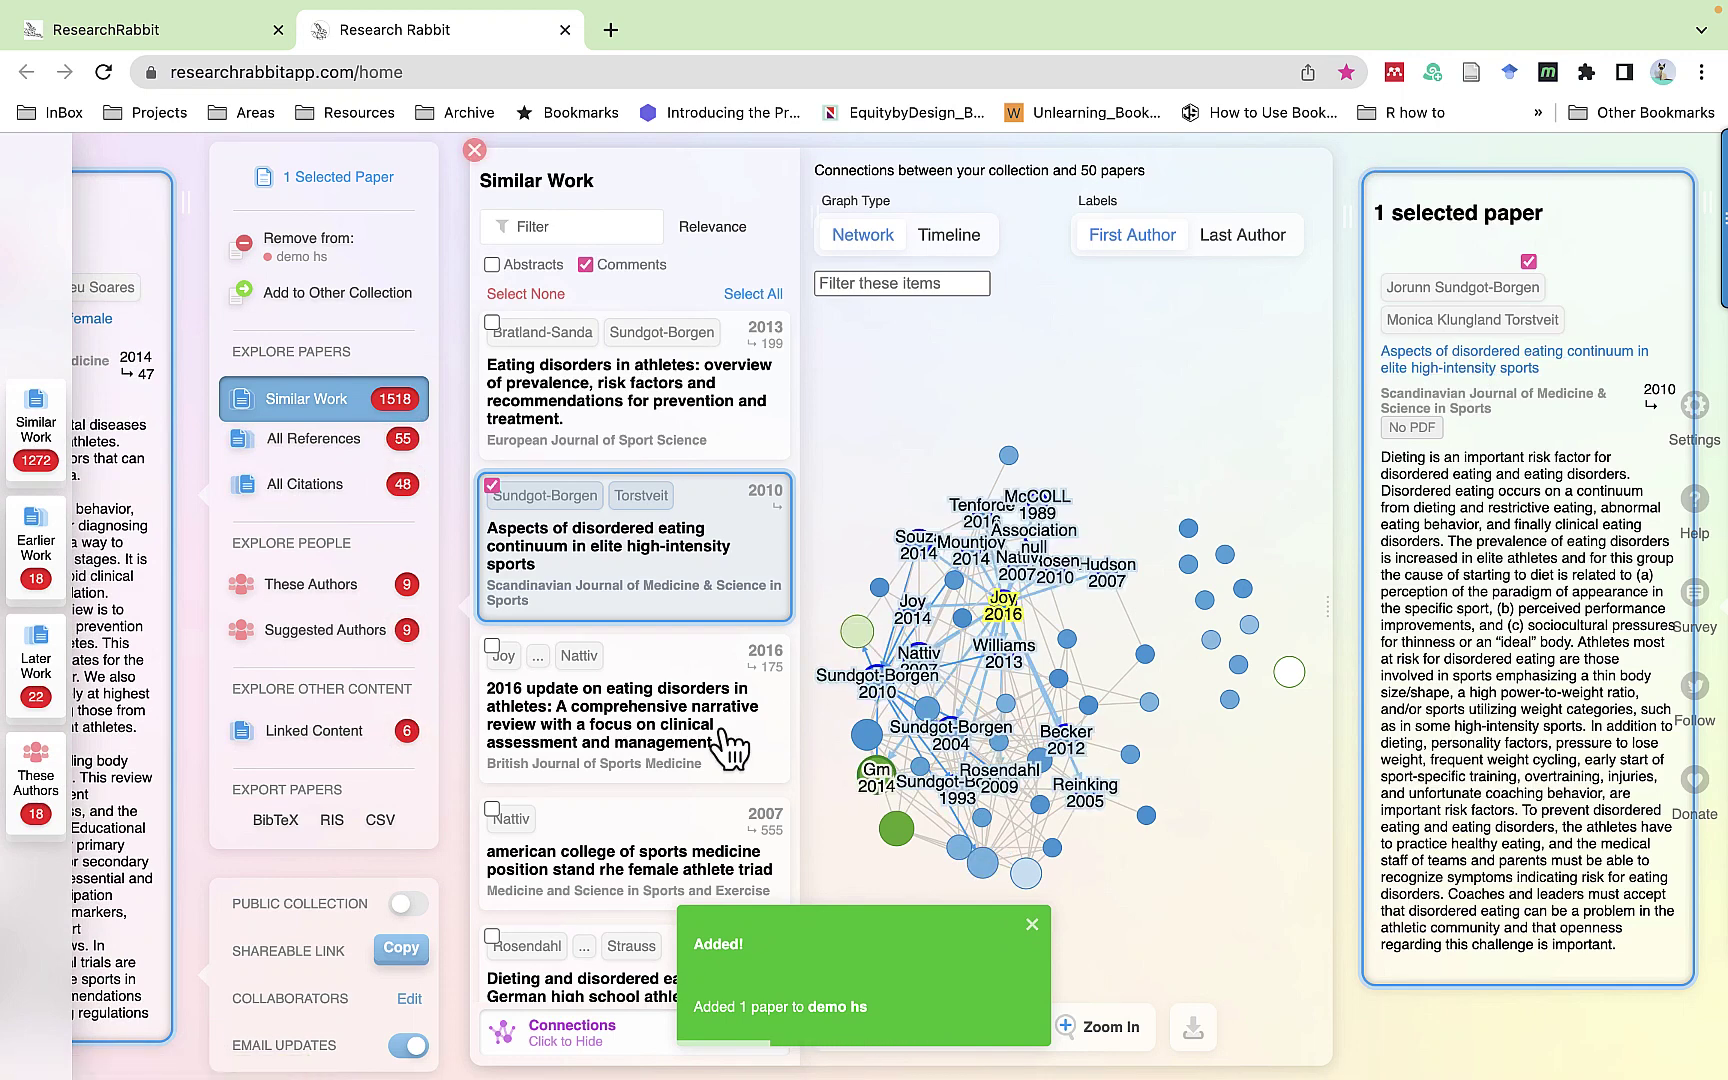
{"action": "scroll", "coordinate": [730, 745], "scroll_direction": "down", "scroll_amount": 1}
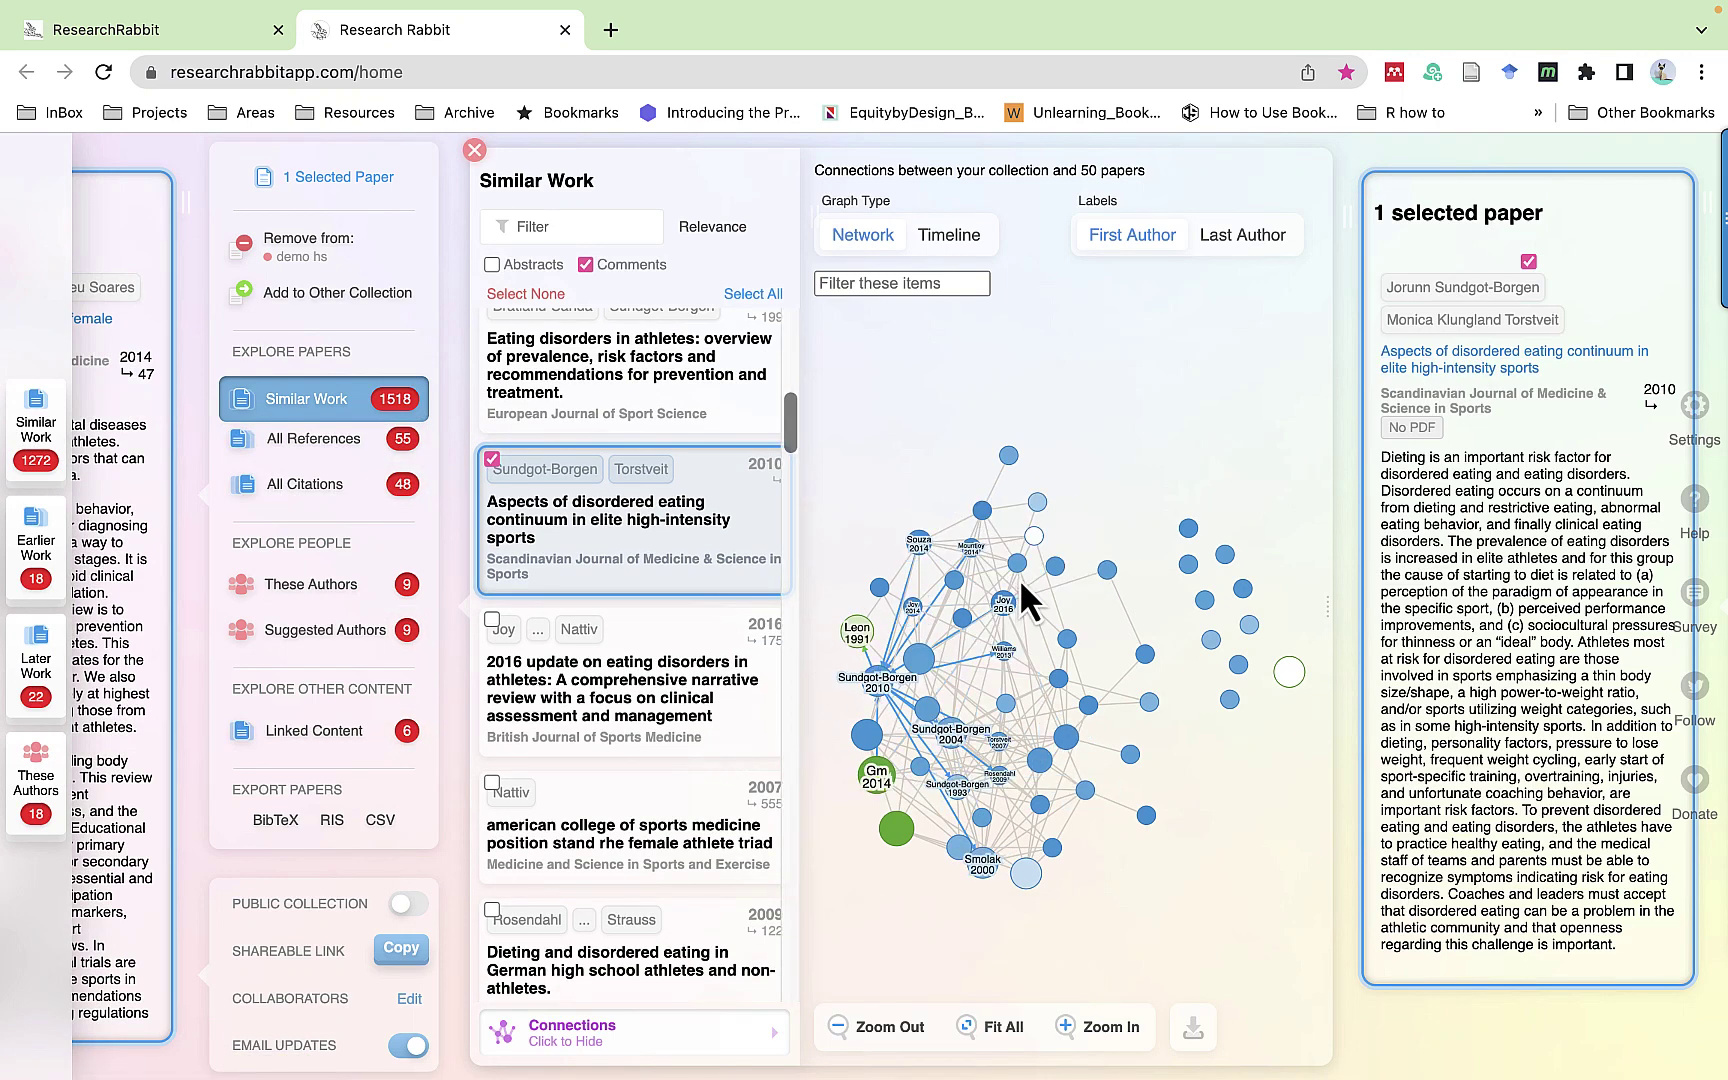
{"action": "left_click", "coordinate": [860, 638]}
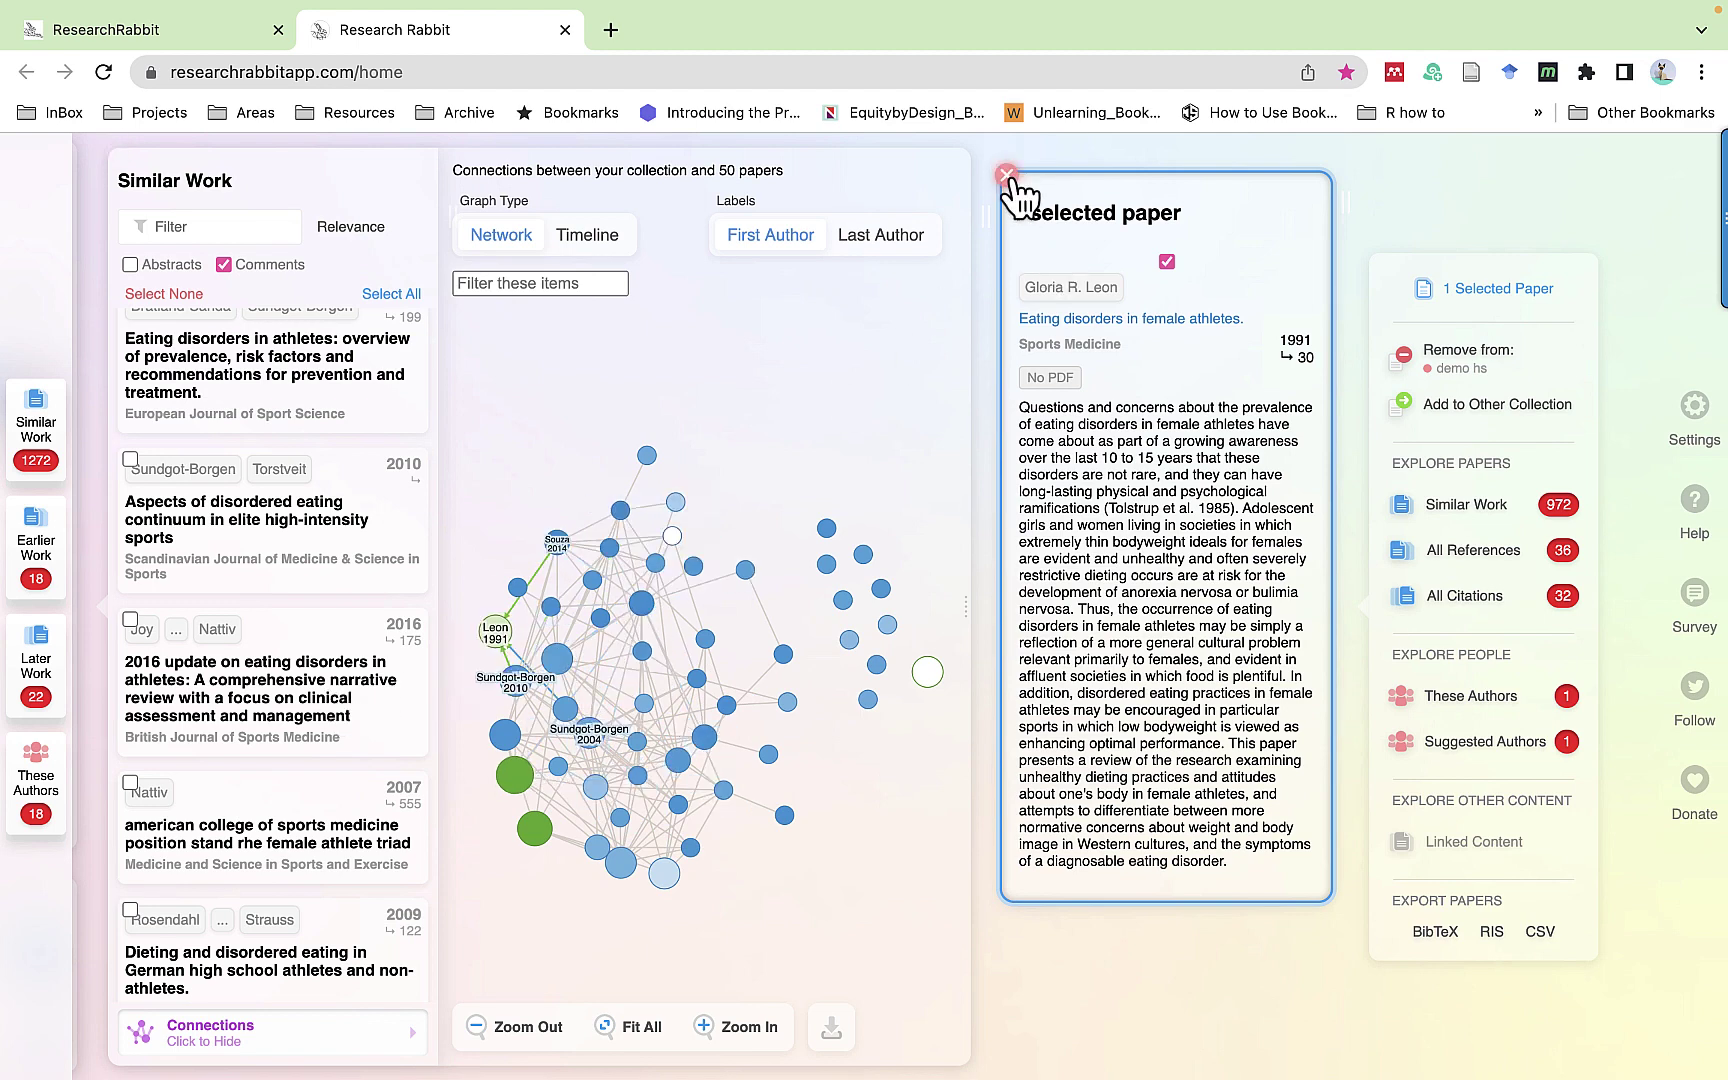
{"action": "left_click", "coordinate": [1006, 176]}
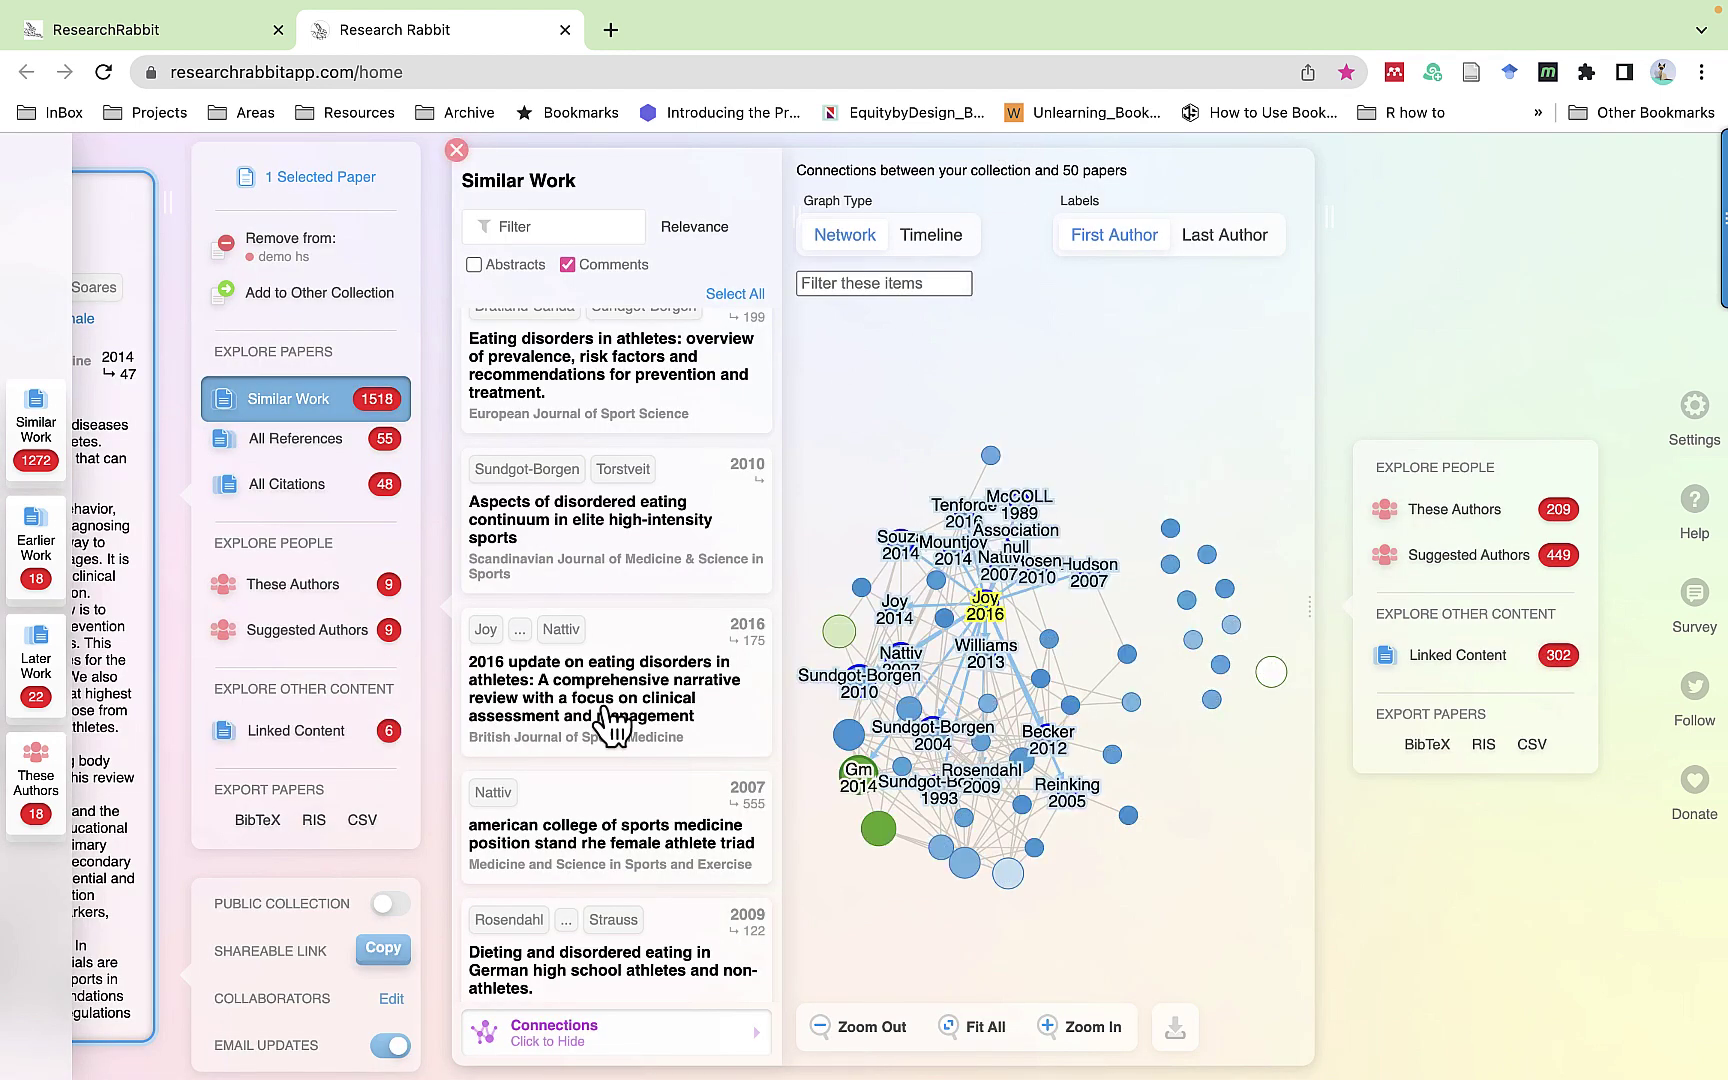
{"action": "scroll", "coordinate": [610, 722], "scroll_direction": "down", "scroll_amount": 2}
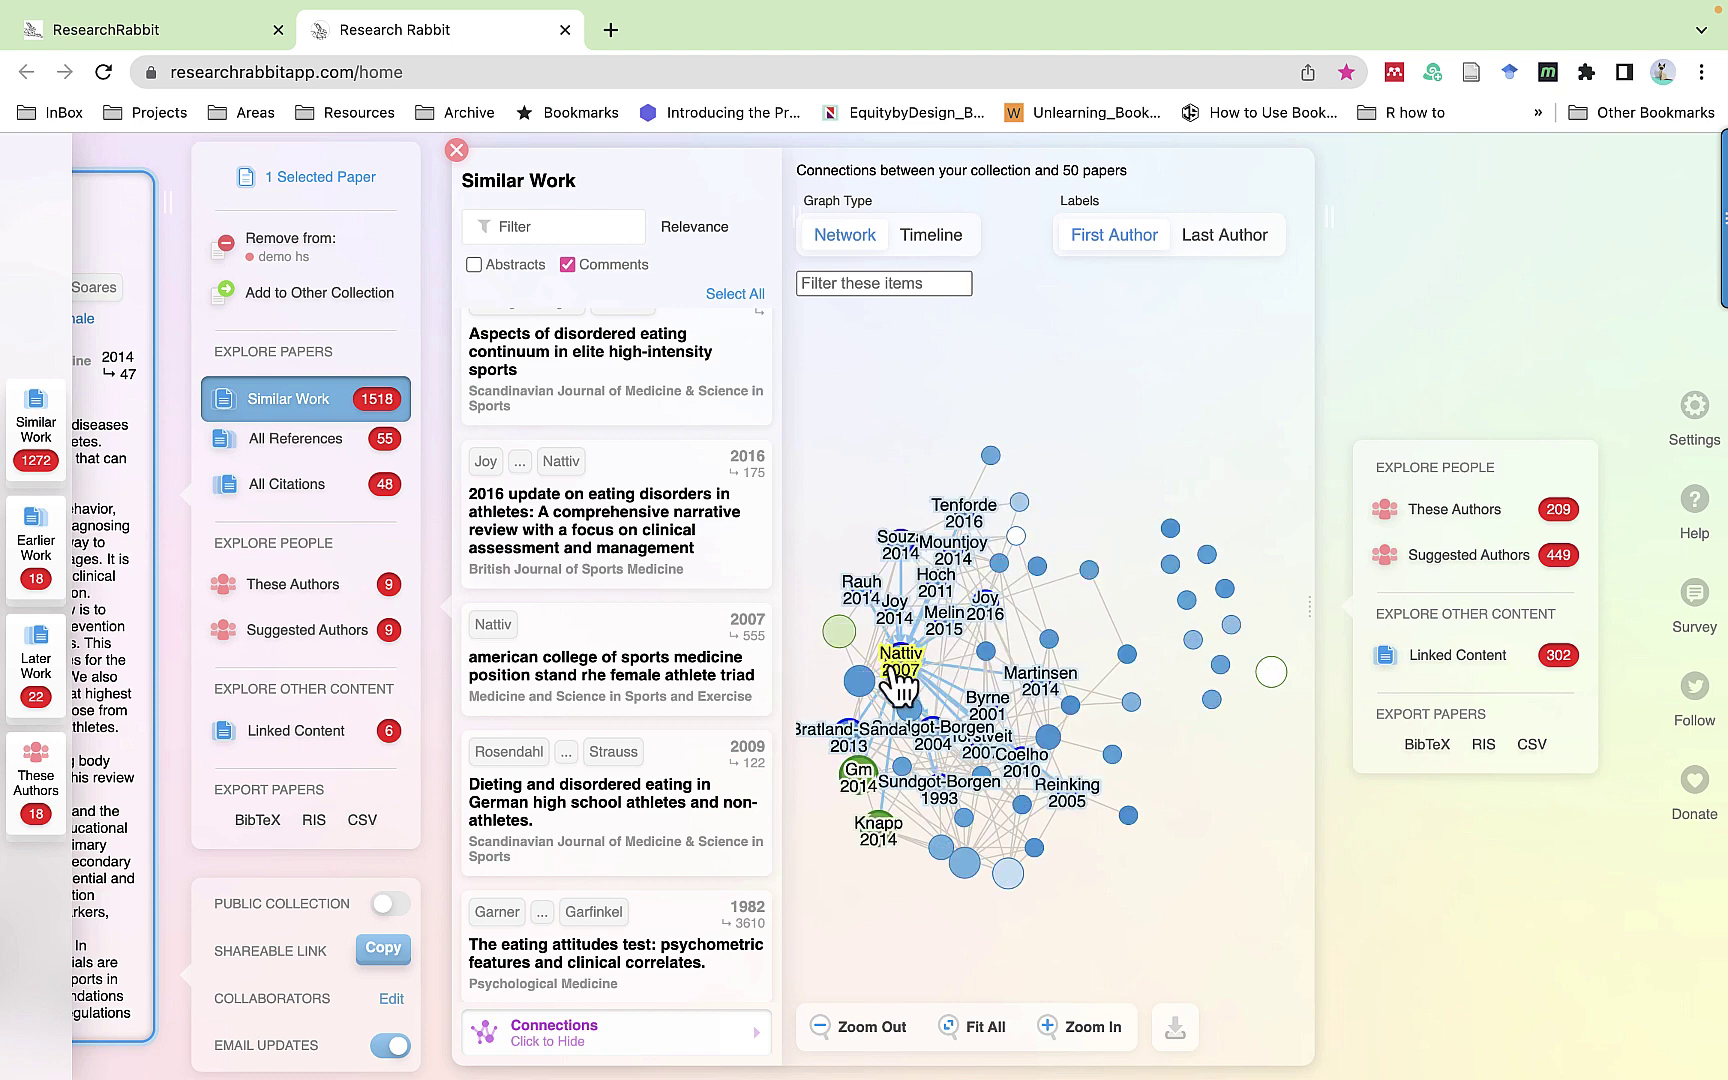
{"action": "left_click", "coordinate": [846, 736]}
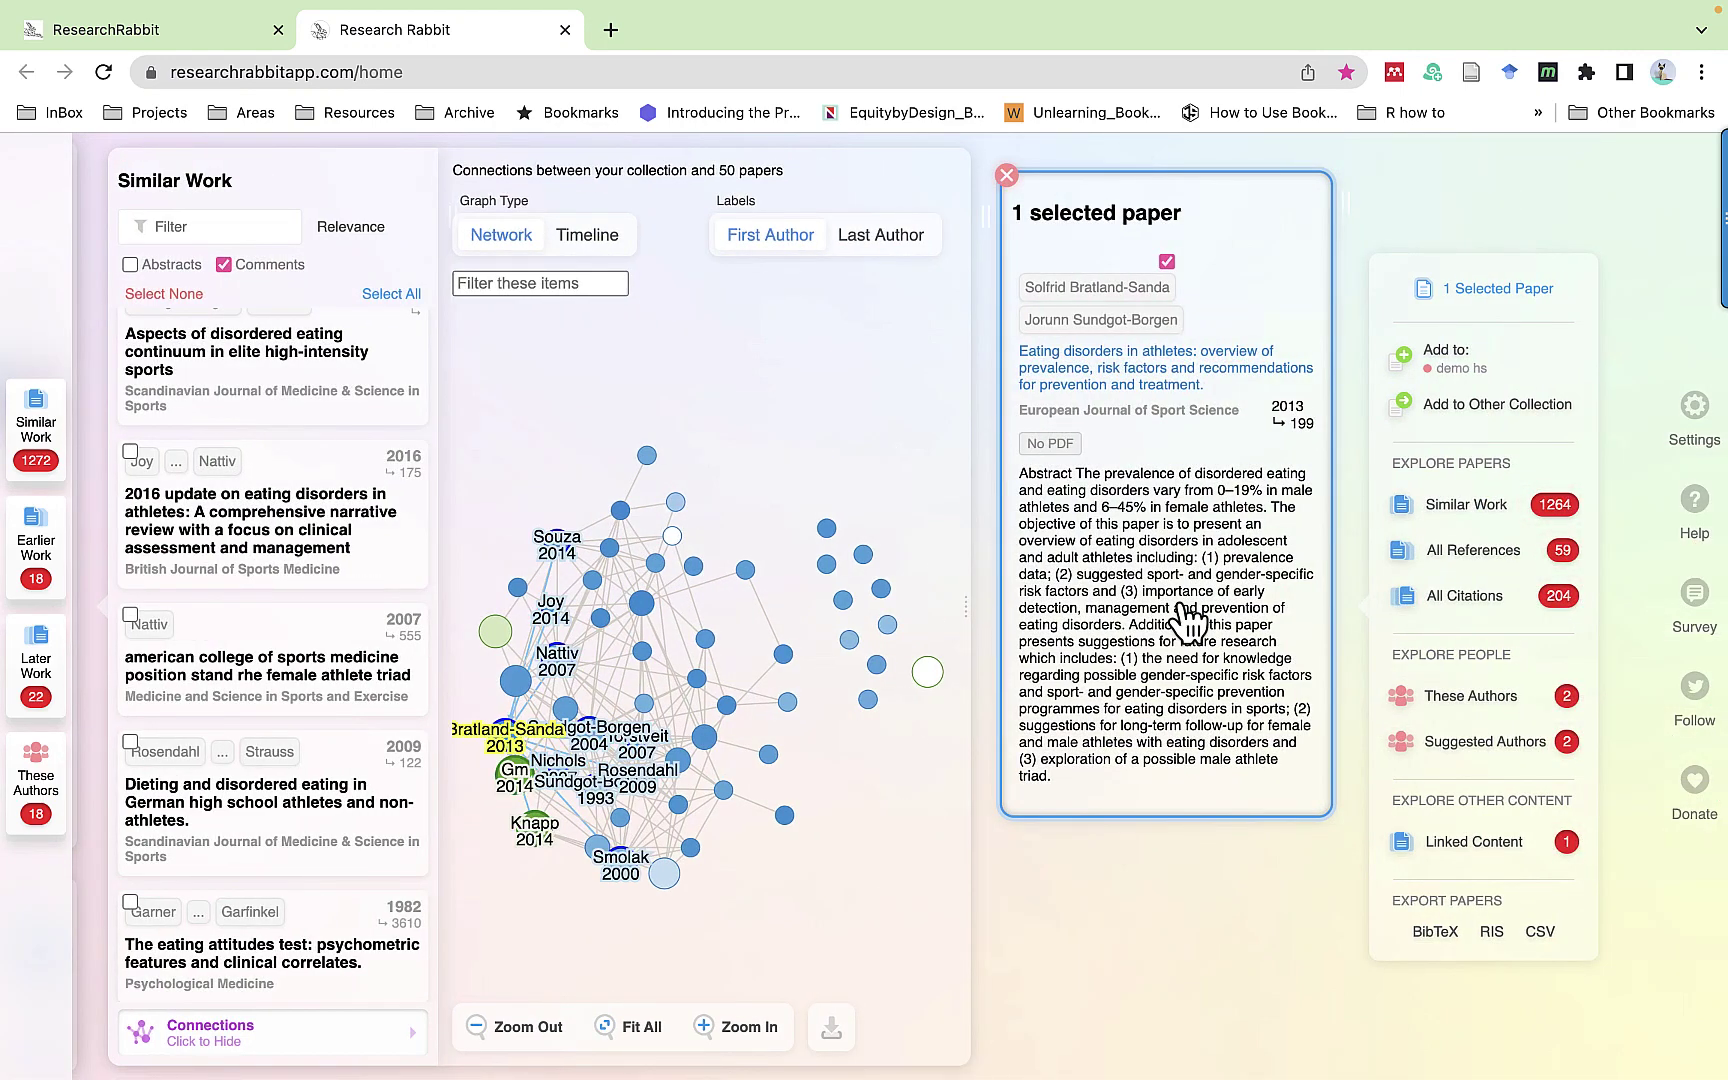
{"action": "left_click", "coordinate": [1434, 365]}
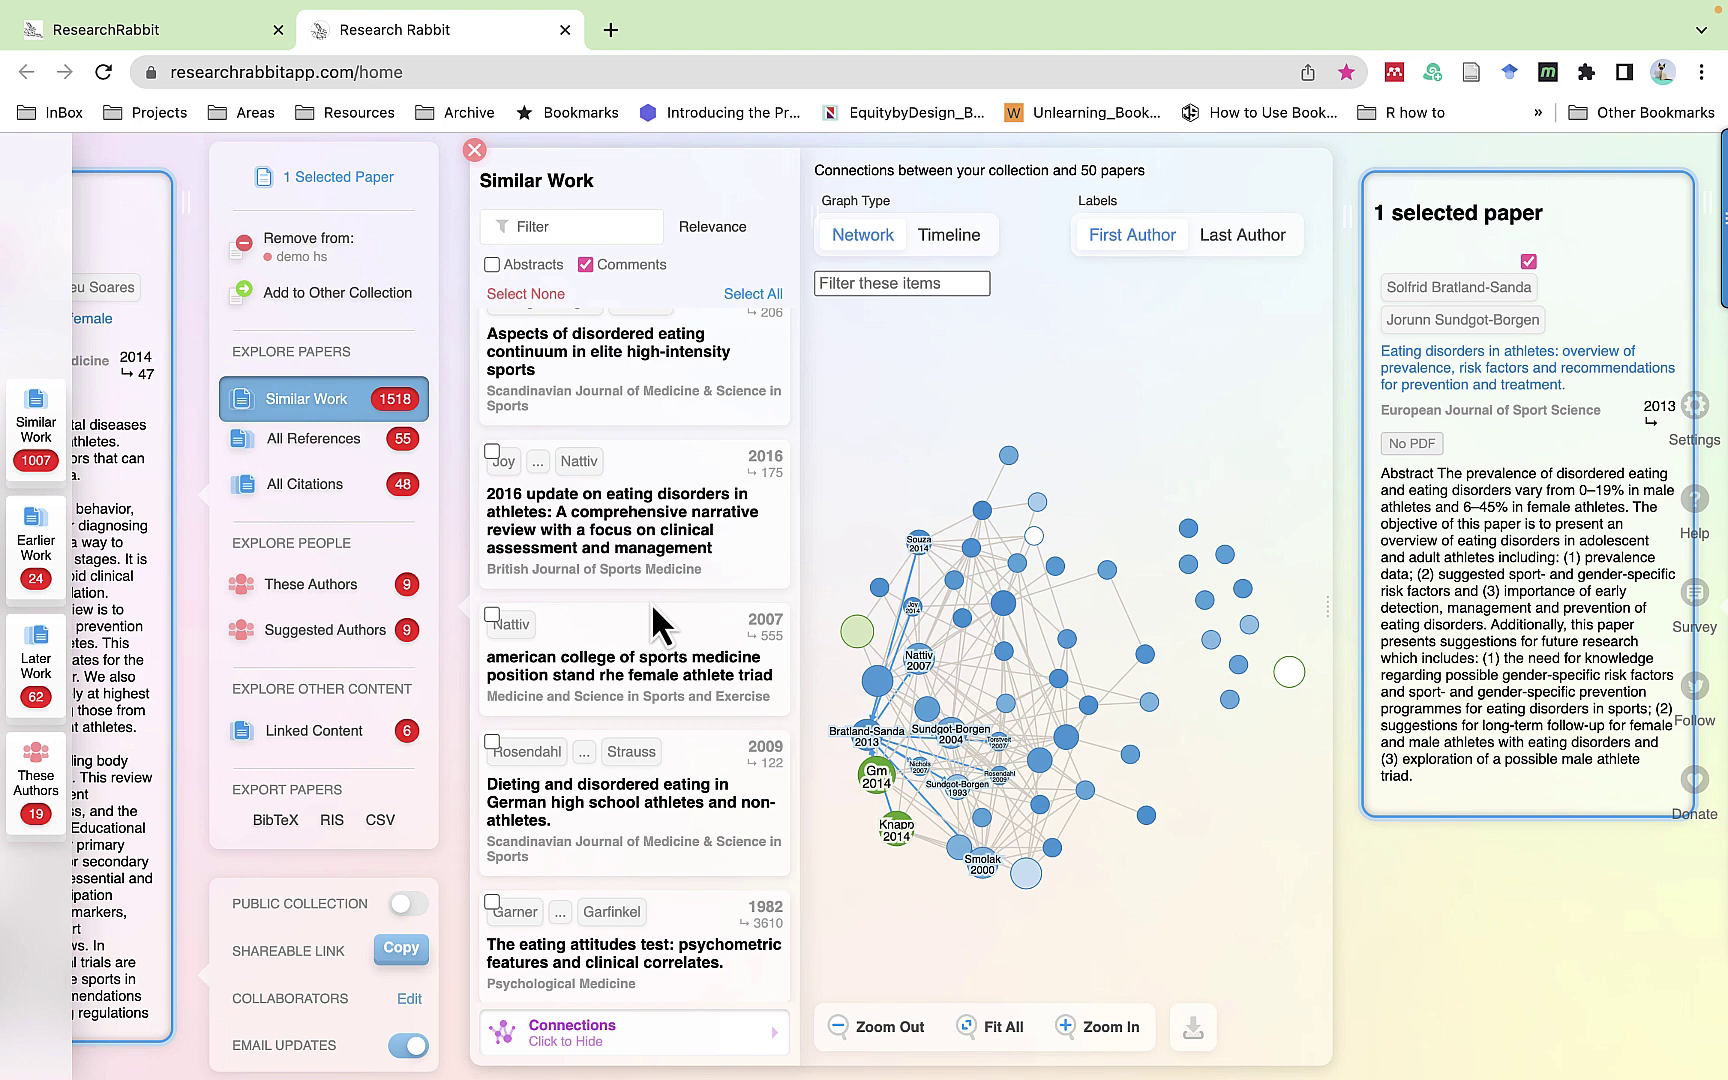
- Add Garner 1982 'The eating attitudes test' to demo hs and close its details
{"action": "scroll", "coordinate": [651, 602], "scroll_direction": "down", "scroll_amount": 3}
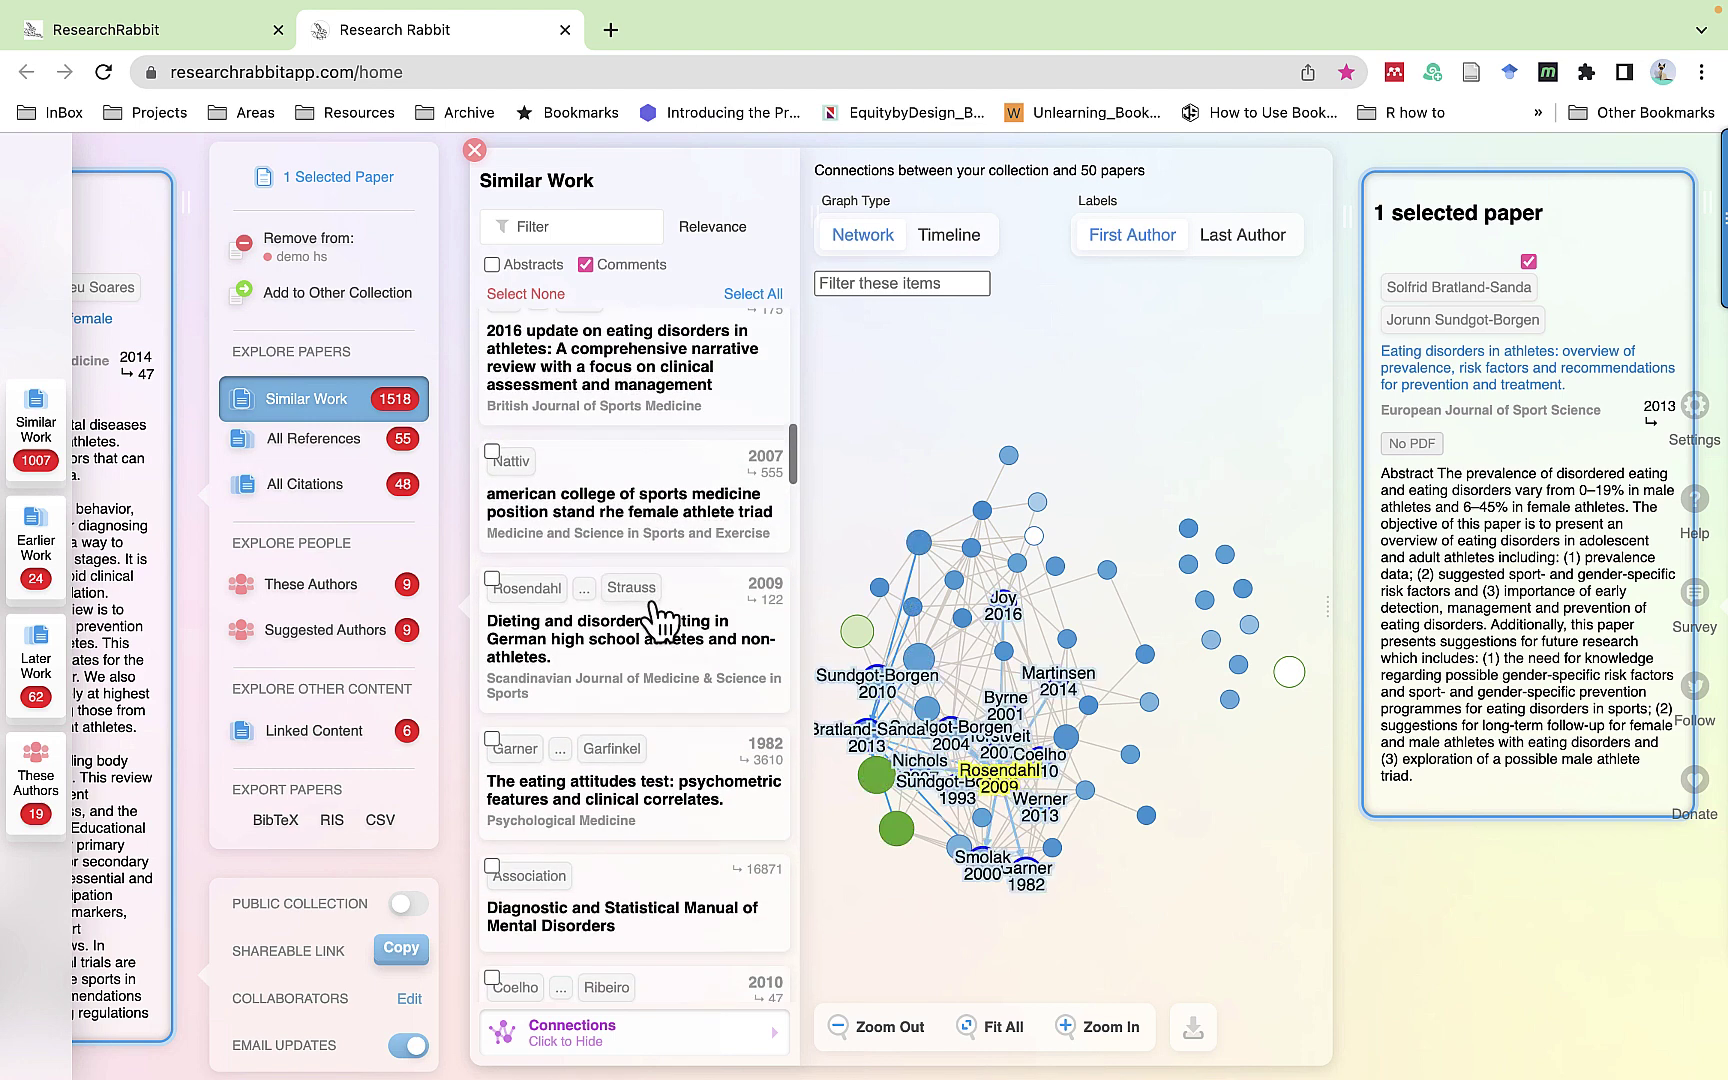
{"action": "scroll", "coordinate": [651, 602], "scroll_direction": "down", "scroll_amount": 4}
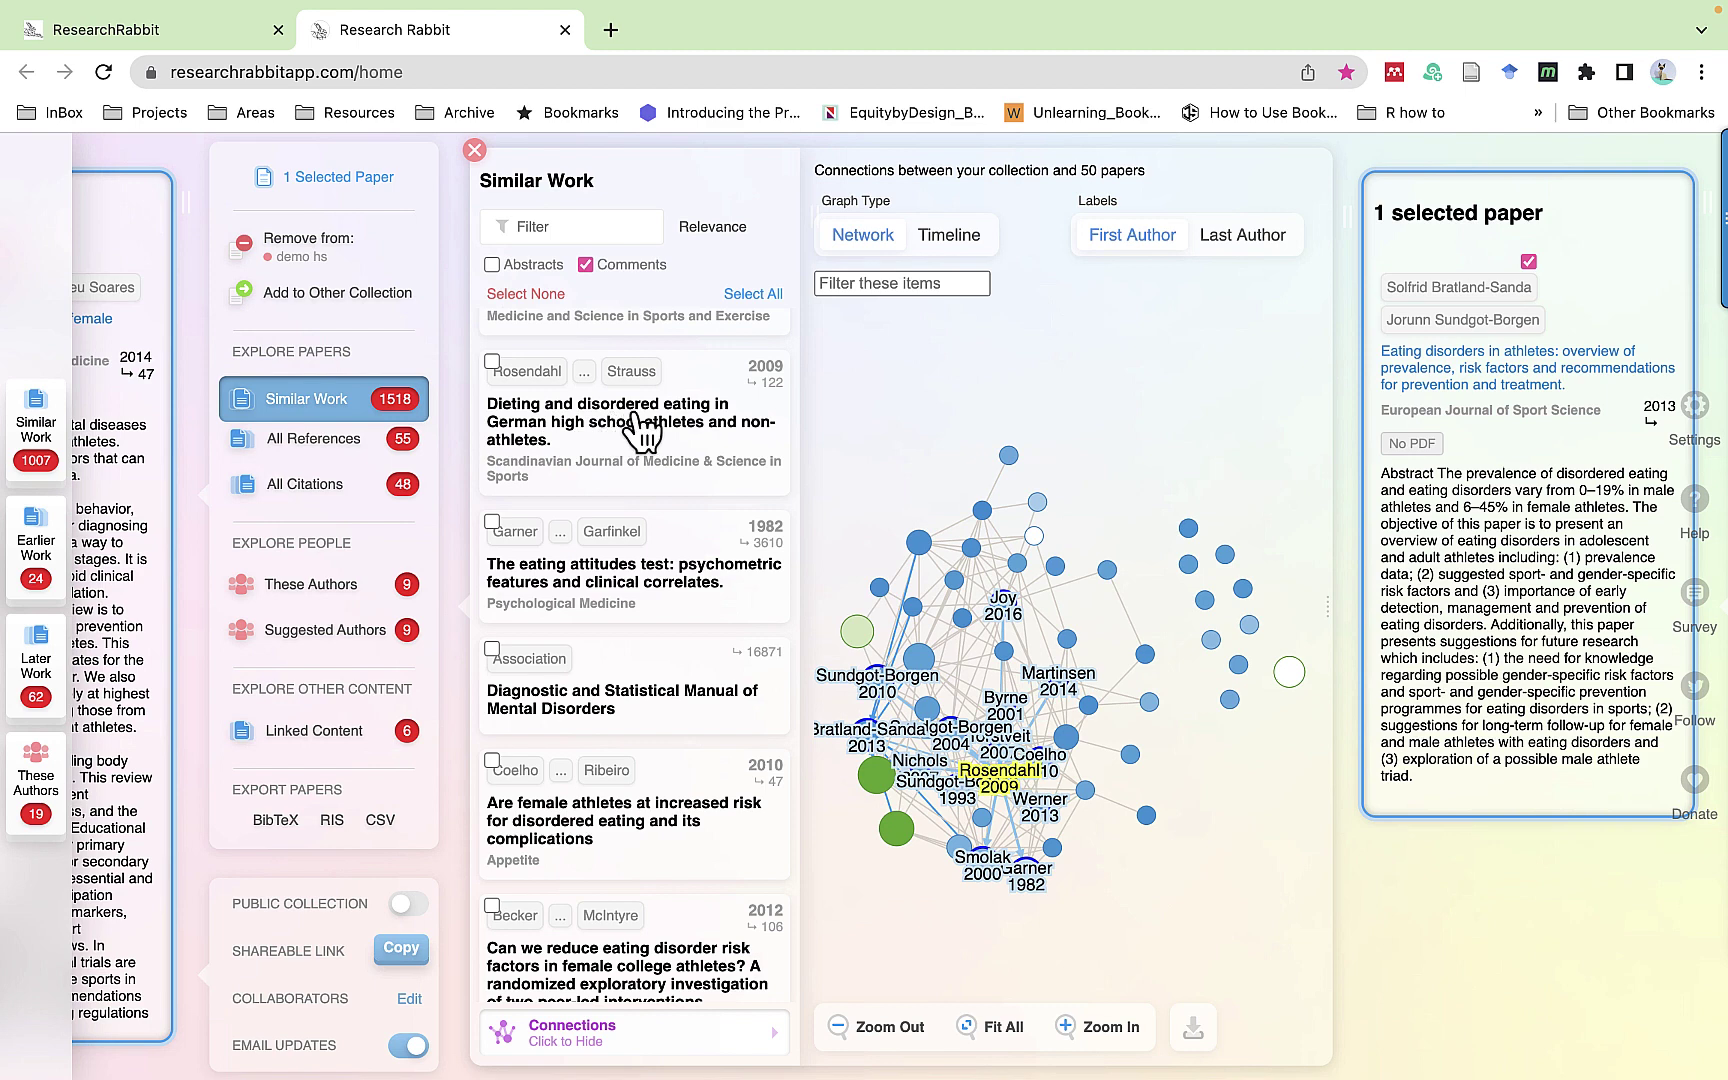
{"action": "scroll", "coordinate": [640, 432], "scroll_direction": "down", "scroll_amount": 3}
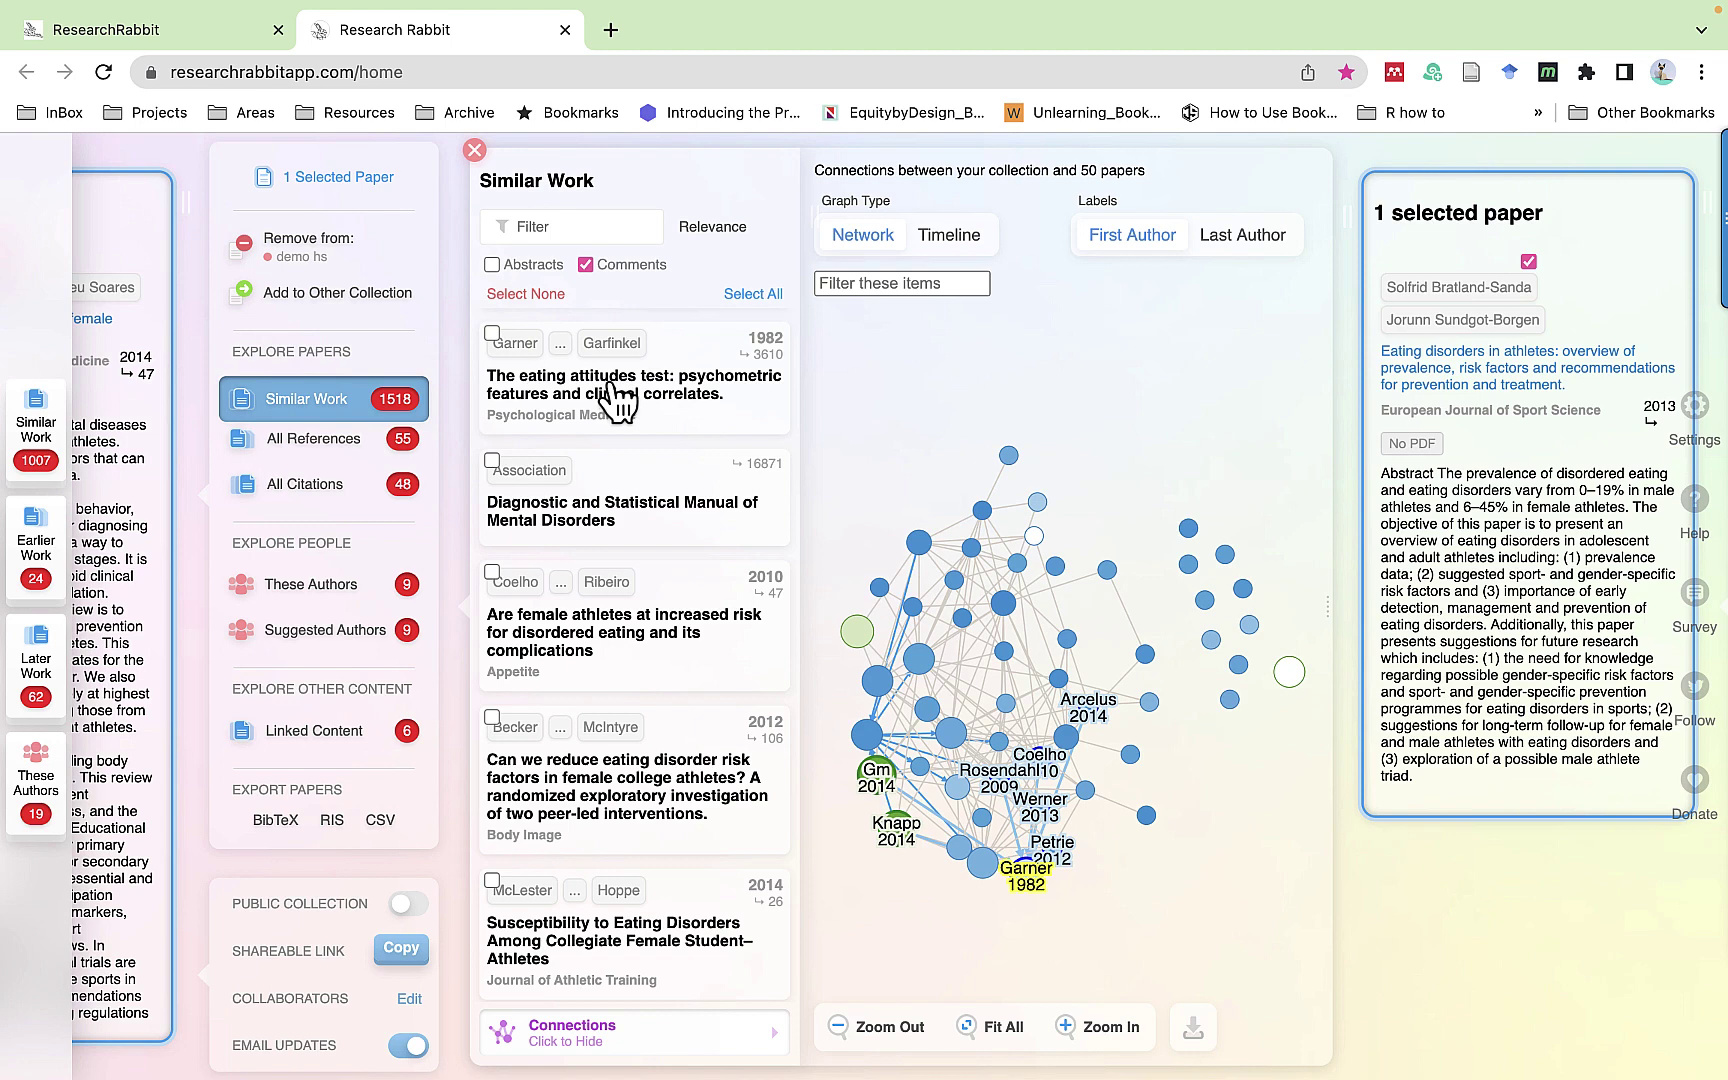
{"action": "left_click", "coordinate": [619, 400]}
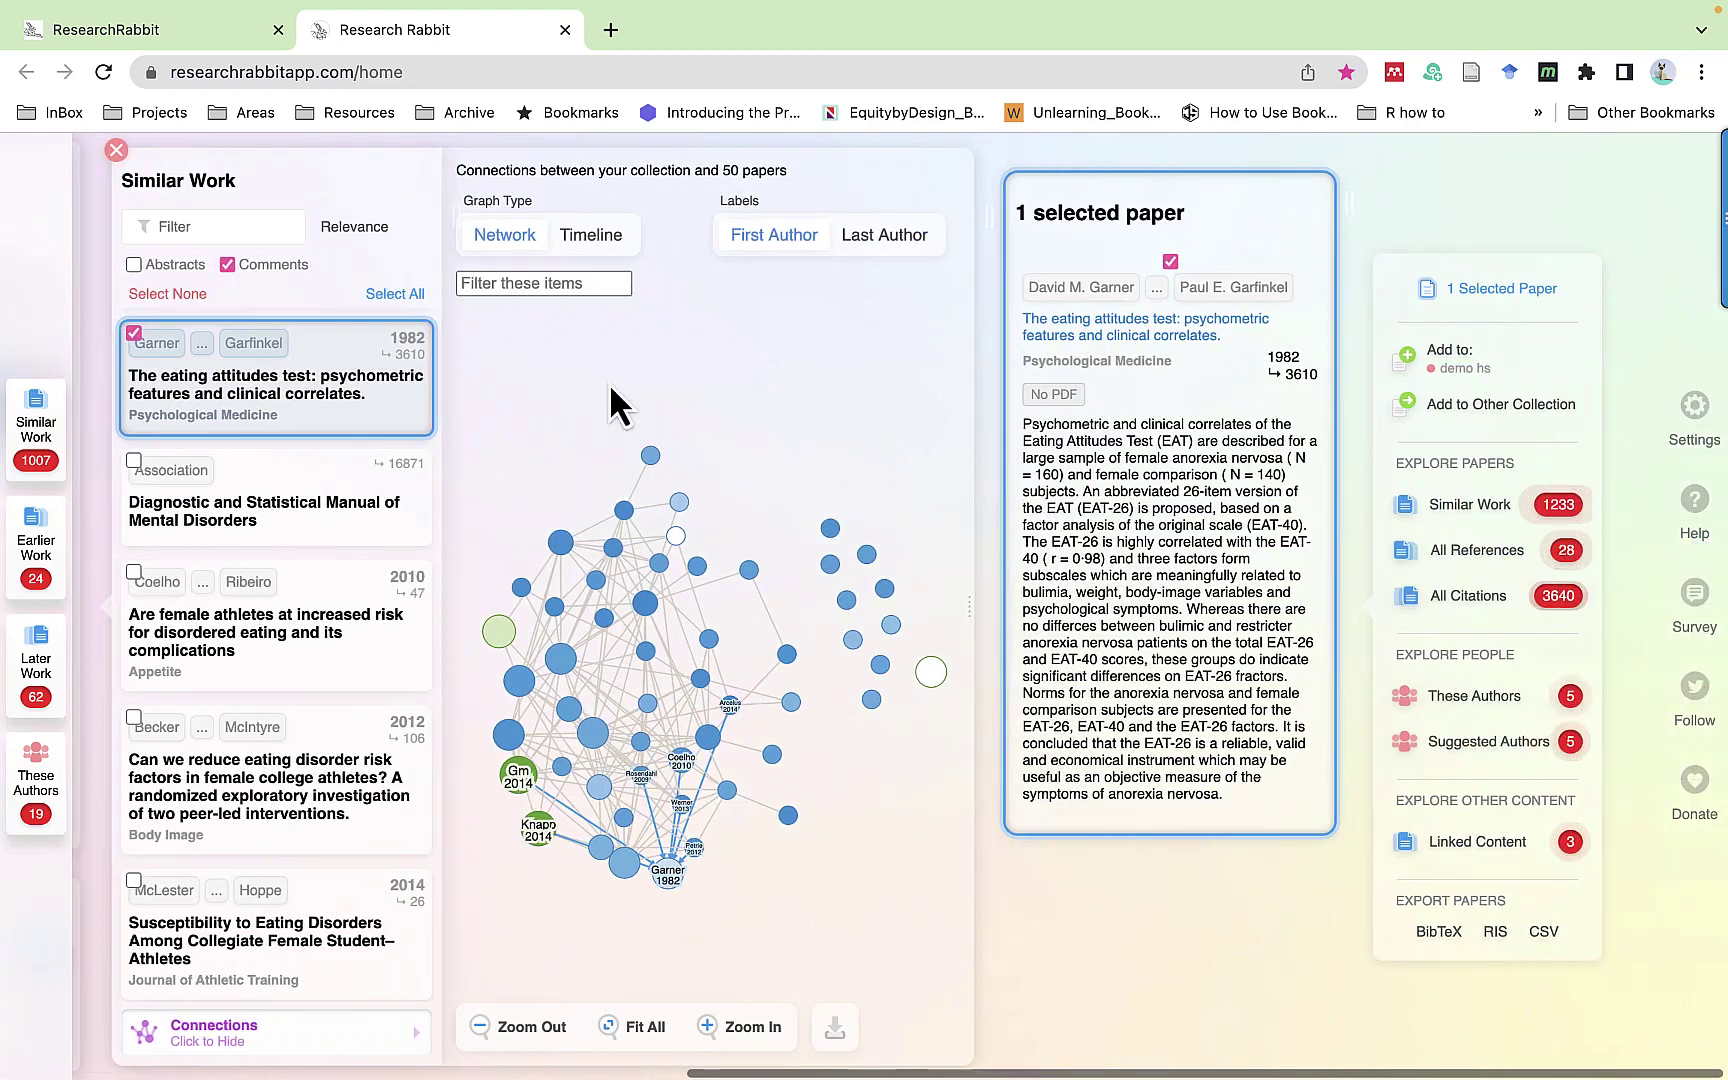
{"action": "left_click", "coordinate": [1452, 357]}
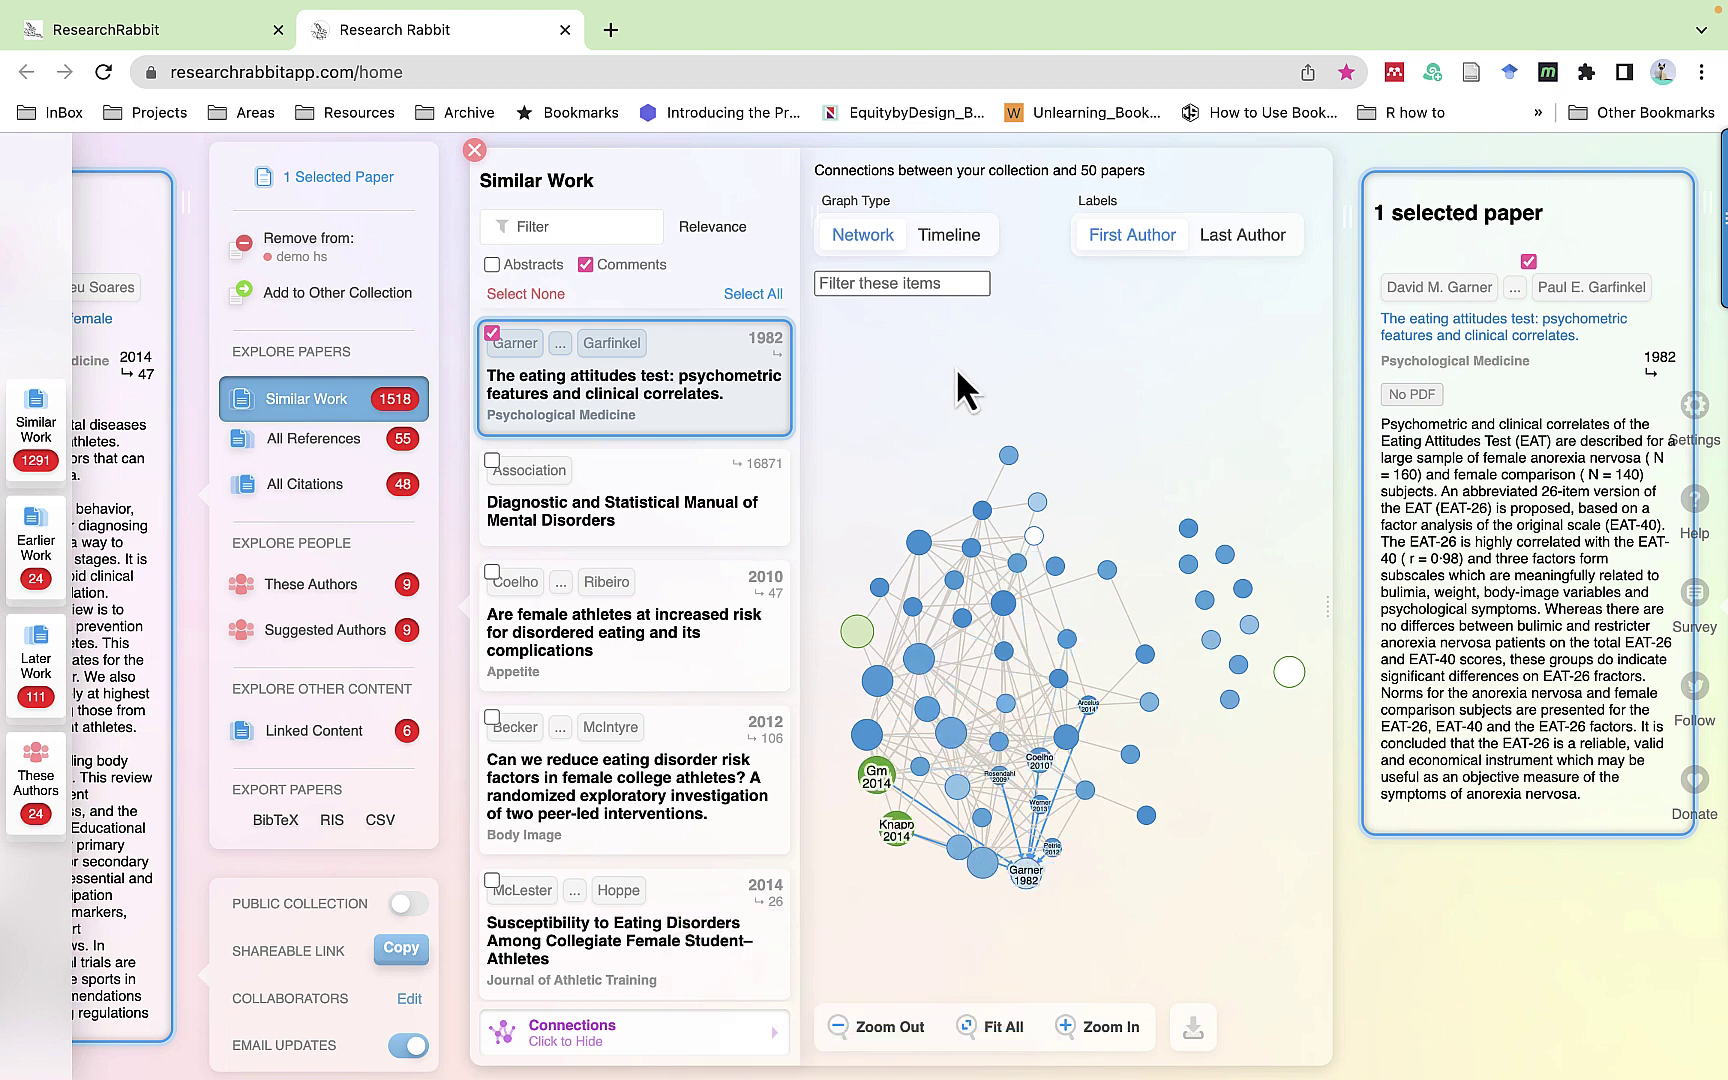
{"action": "left_click", "coordinate": [1369, 176]}
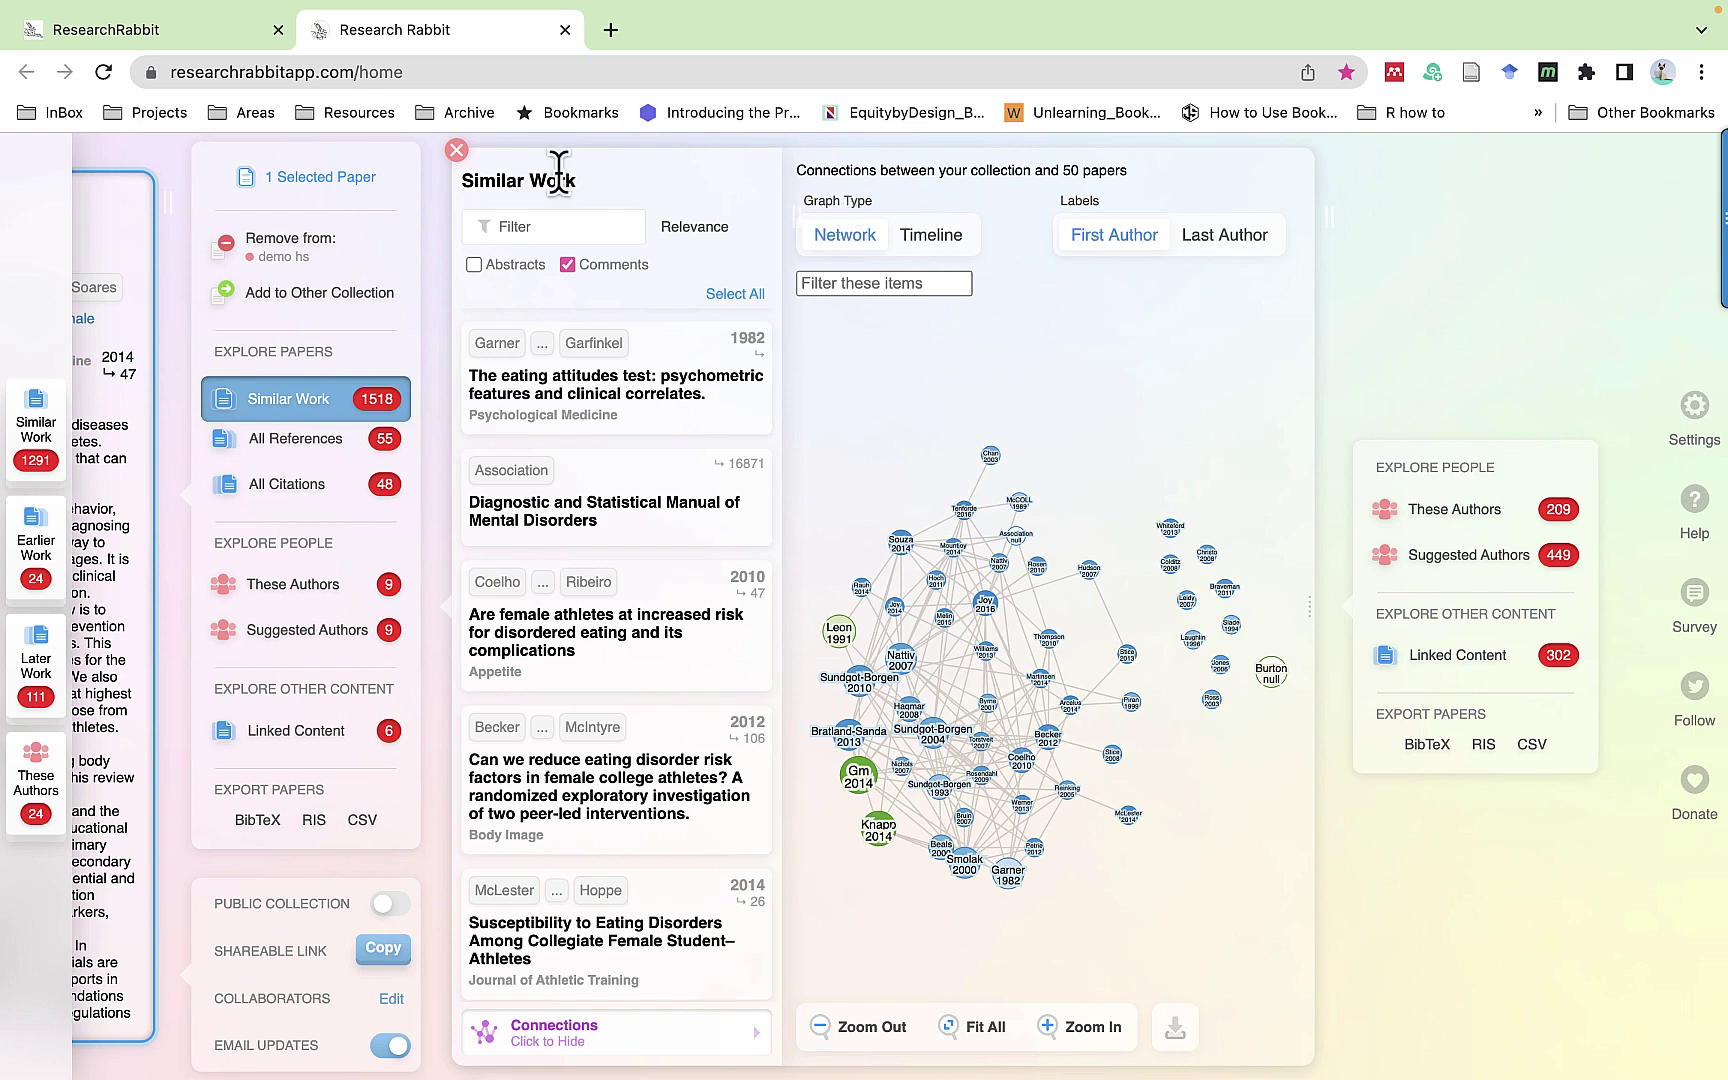
- Leave Similar Work and show the Connections network of the seven demo hs papers
{"action": "mouse_move", "coordinate": [455, 162]}
{"action": "left_click", "coordinate": [456, 151]}
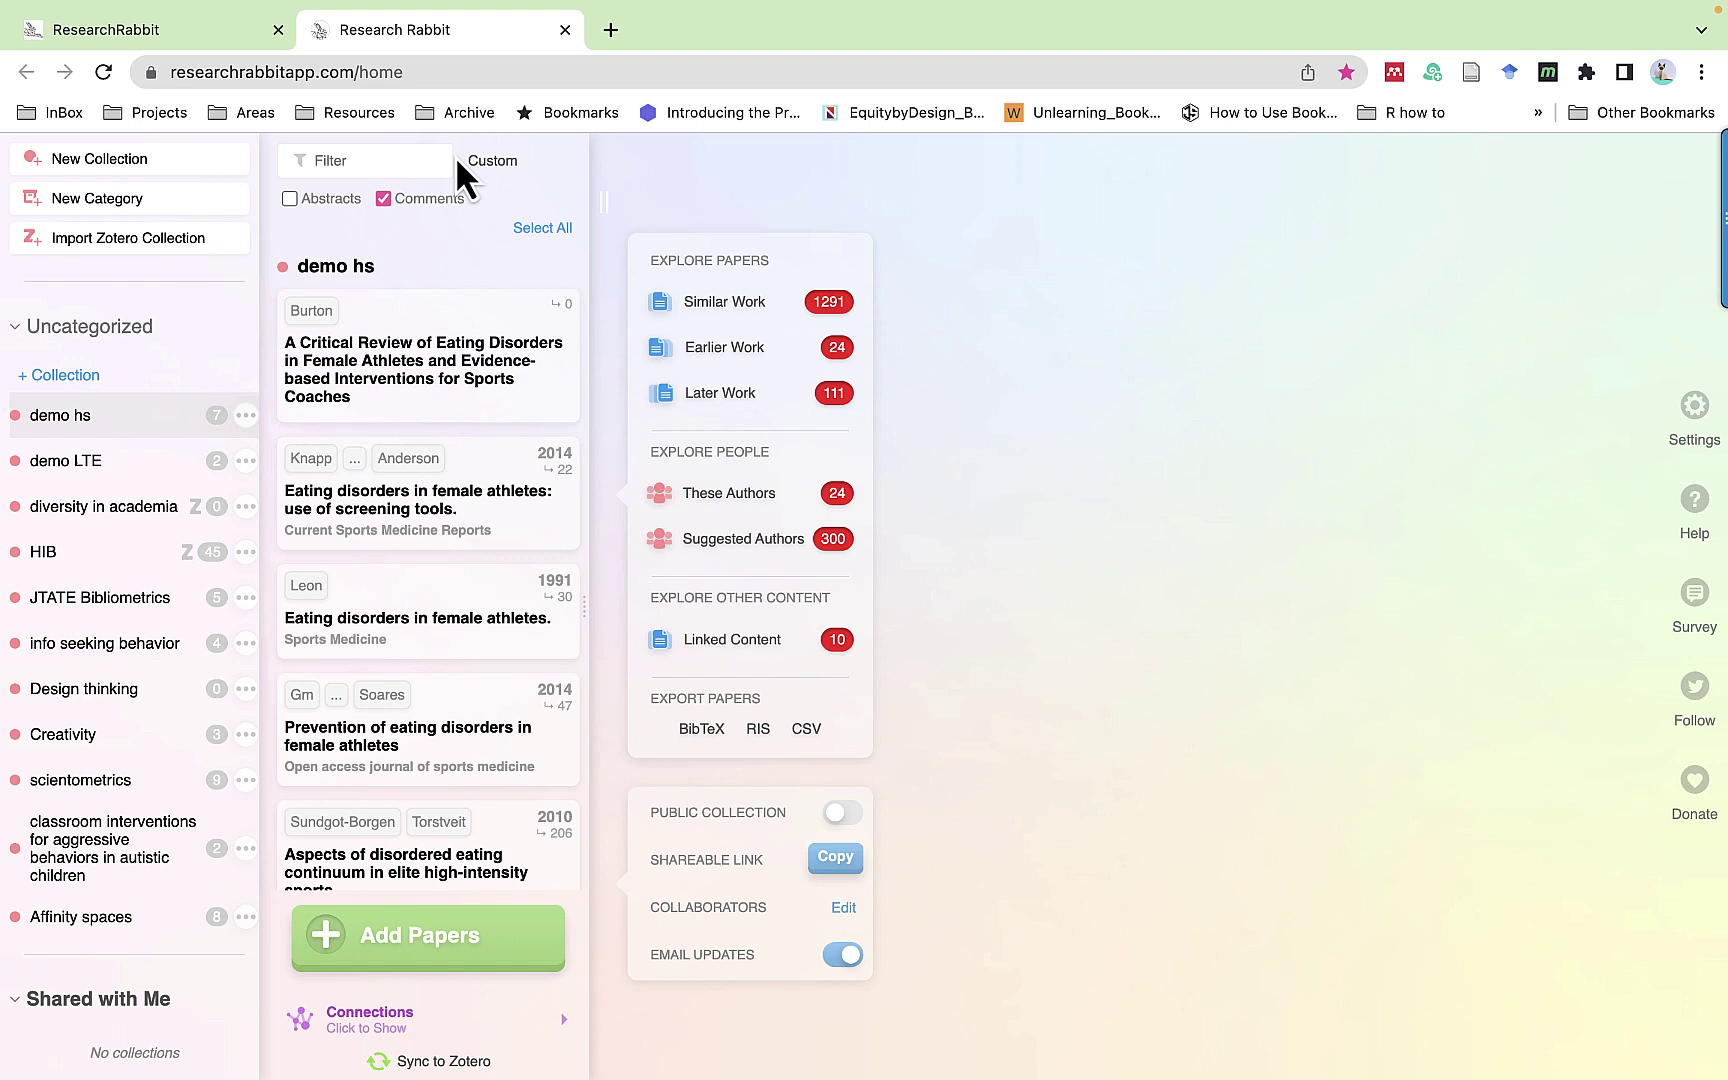
{"action": "mouse_move", "coordinate": [446, 330]}
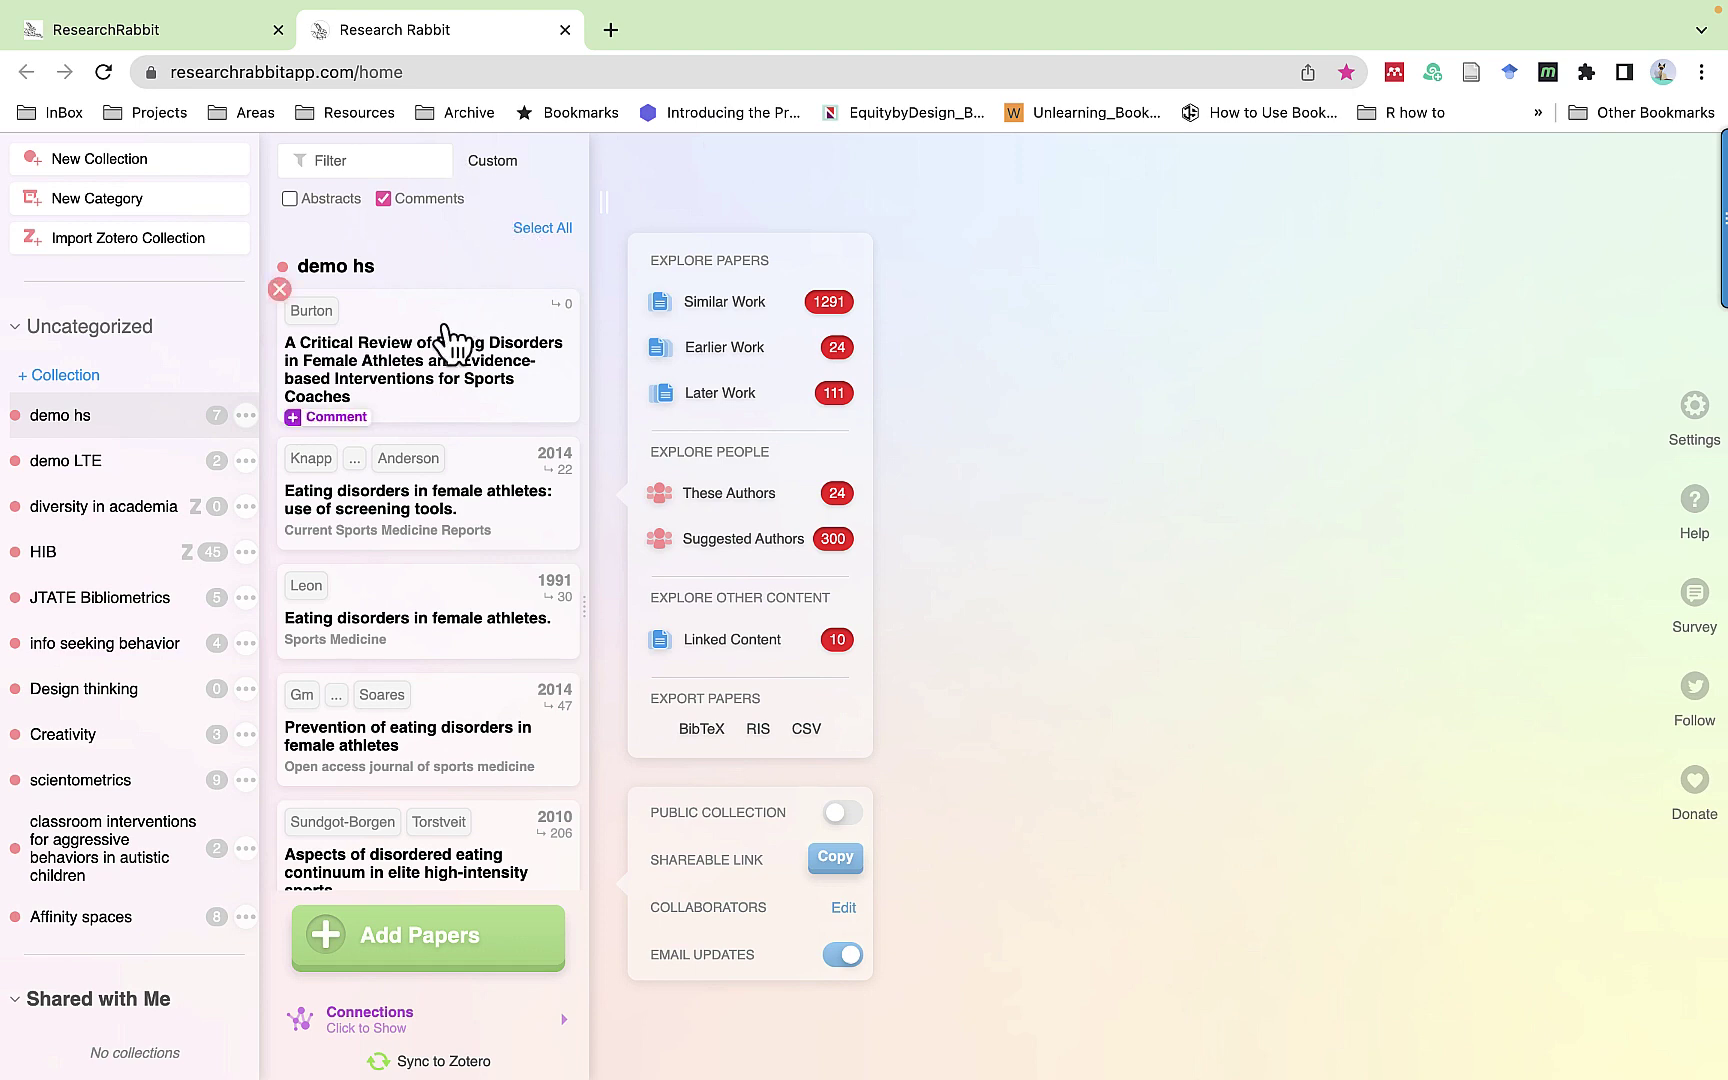
{"action": "scroll", "coordinate": [424, 650], "scroll_direction": "down", "scroll_amount": 3}
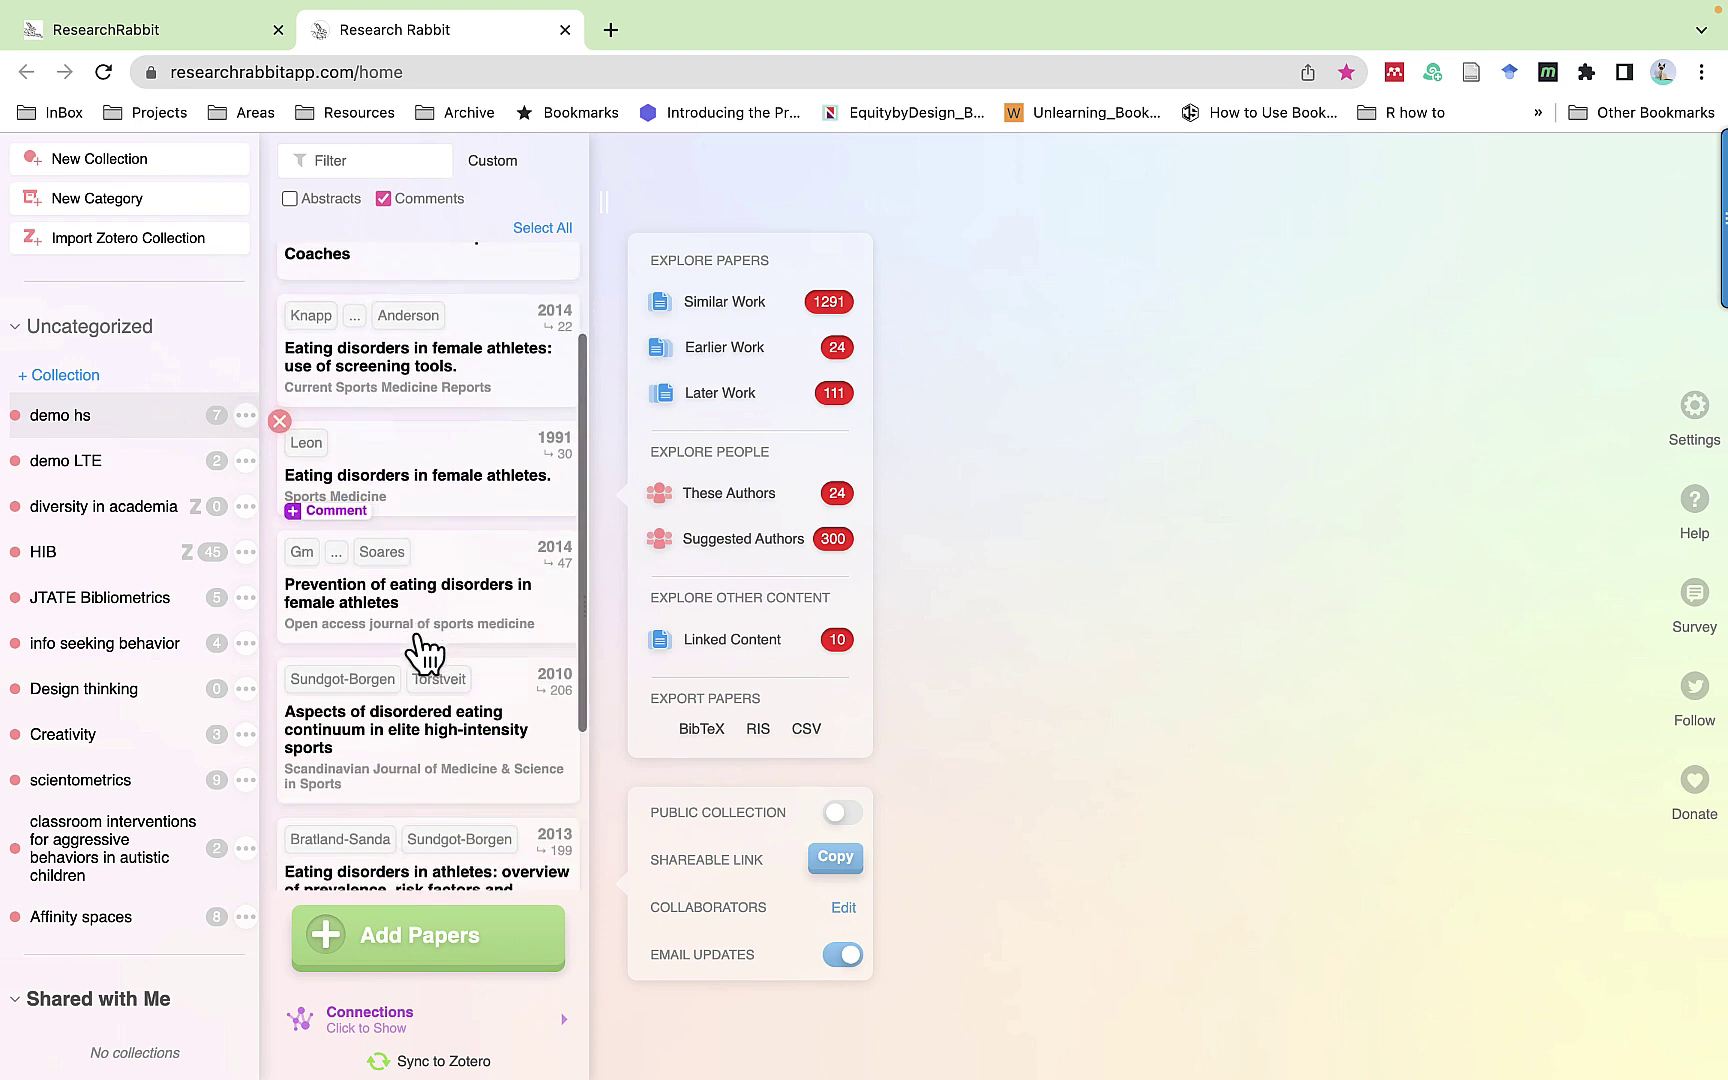
{"action": "scroll", "coordinate": [424, 650], "scroll_direction": "down", "scroll_amount": 5}
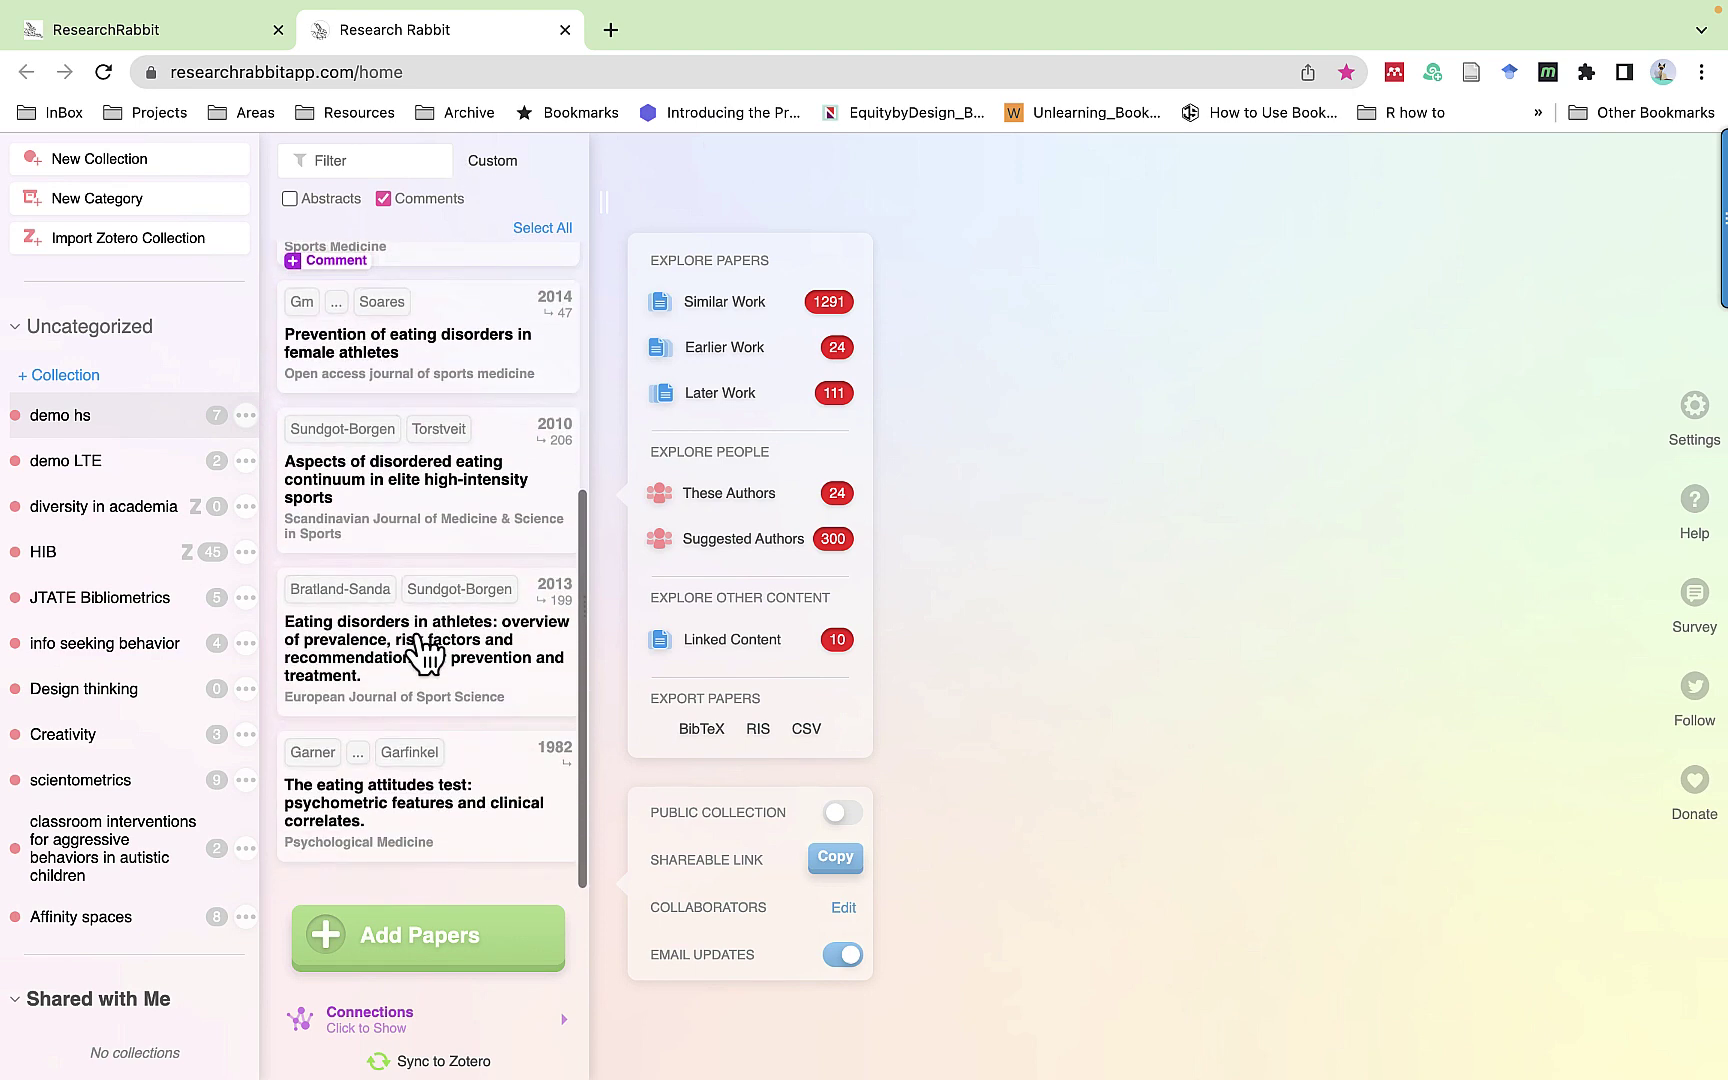
{"action": "left_click", "coordinate": [370, 1015]}
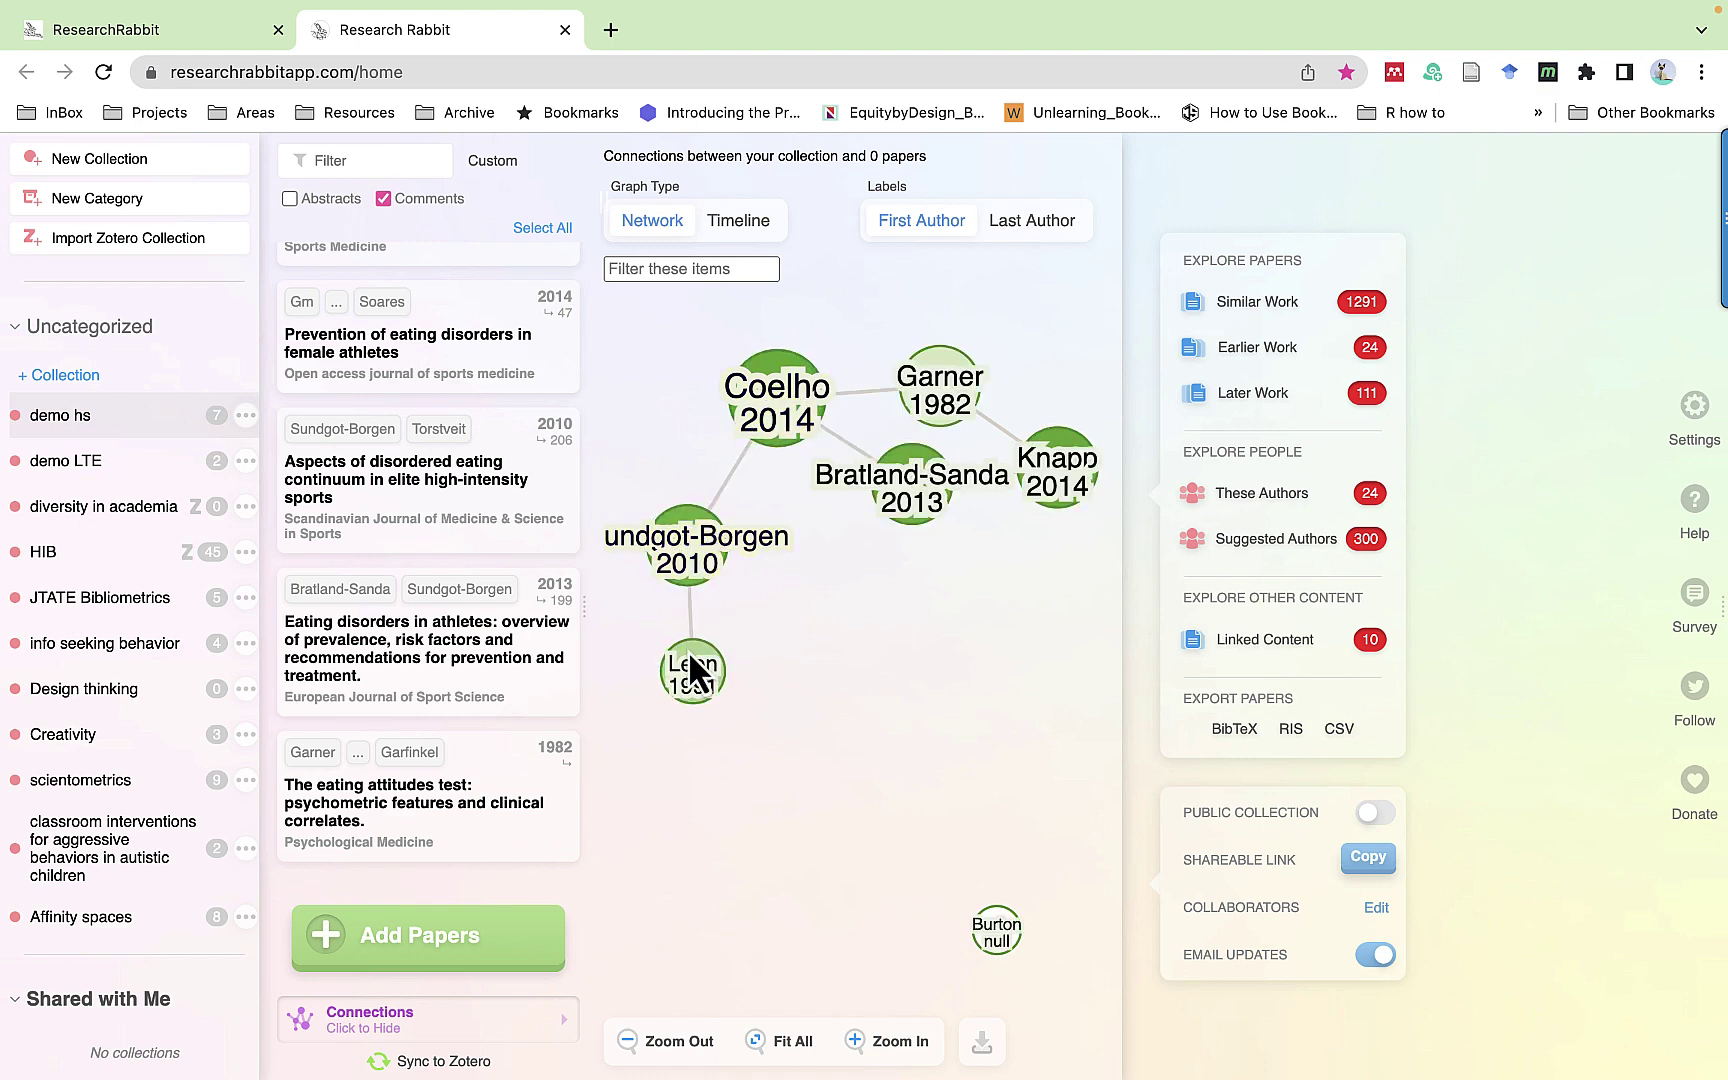
- View network papers in turn: Coelho 2014, Garner 1982, Knapp 2014, Bratland-Sanda 2013, Sundgot-Borgen 2010, Leon 1991
{"action": "left_click", "coordinate": [781, 396]}
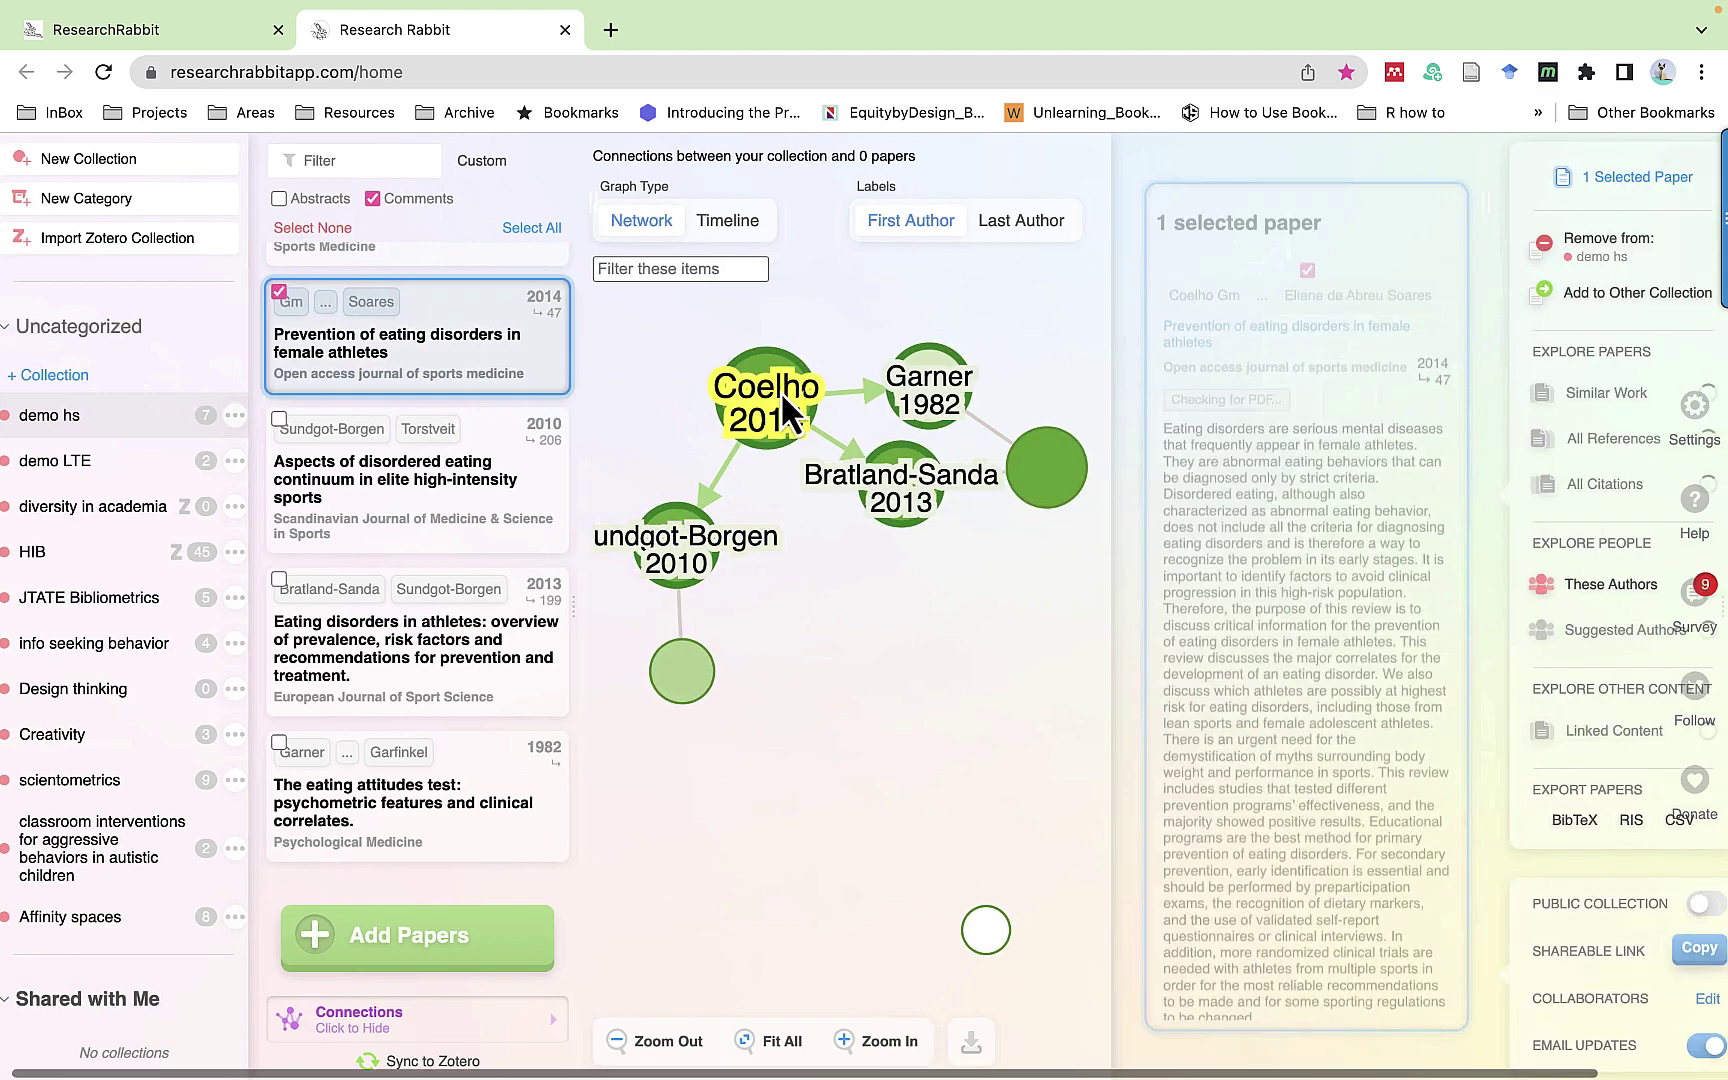
{"action": "scroll", "coordinate": [1140, 520], "scroll_direction": "down", "scroll_amount": 1}
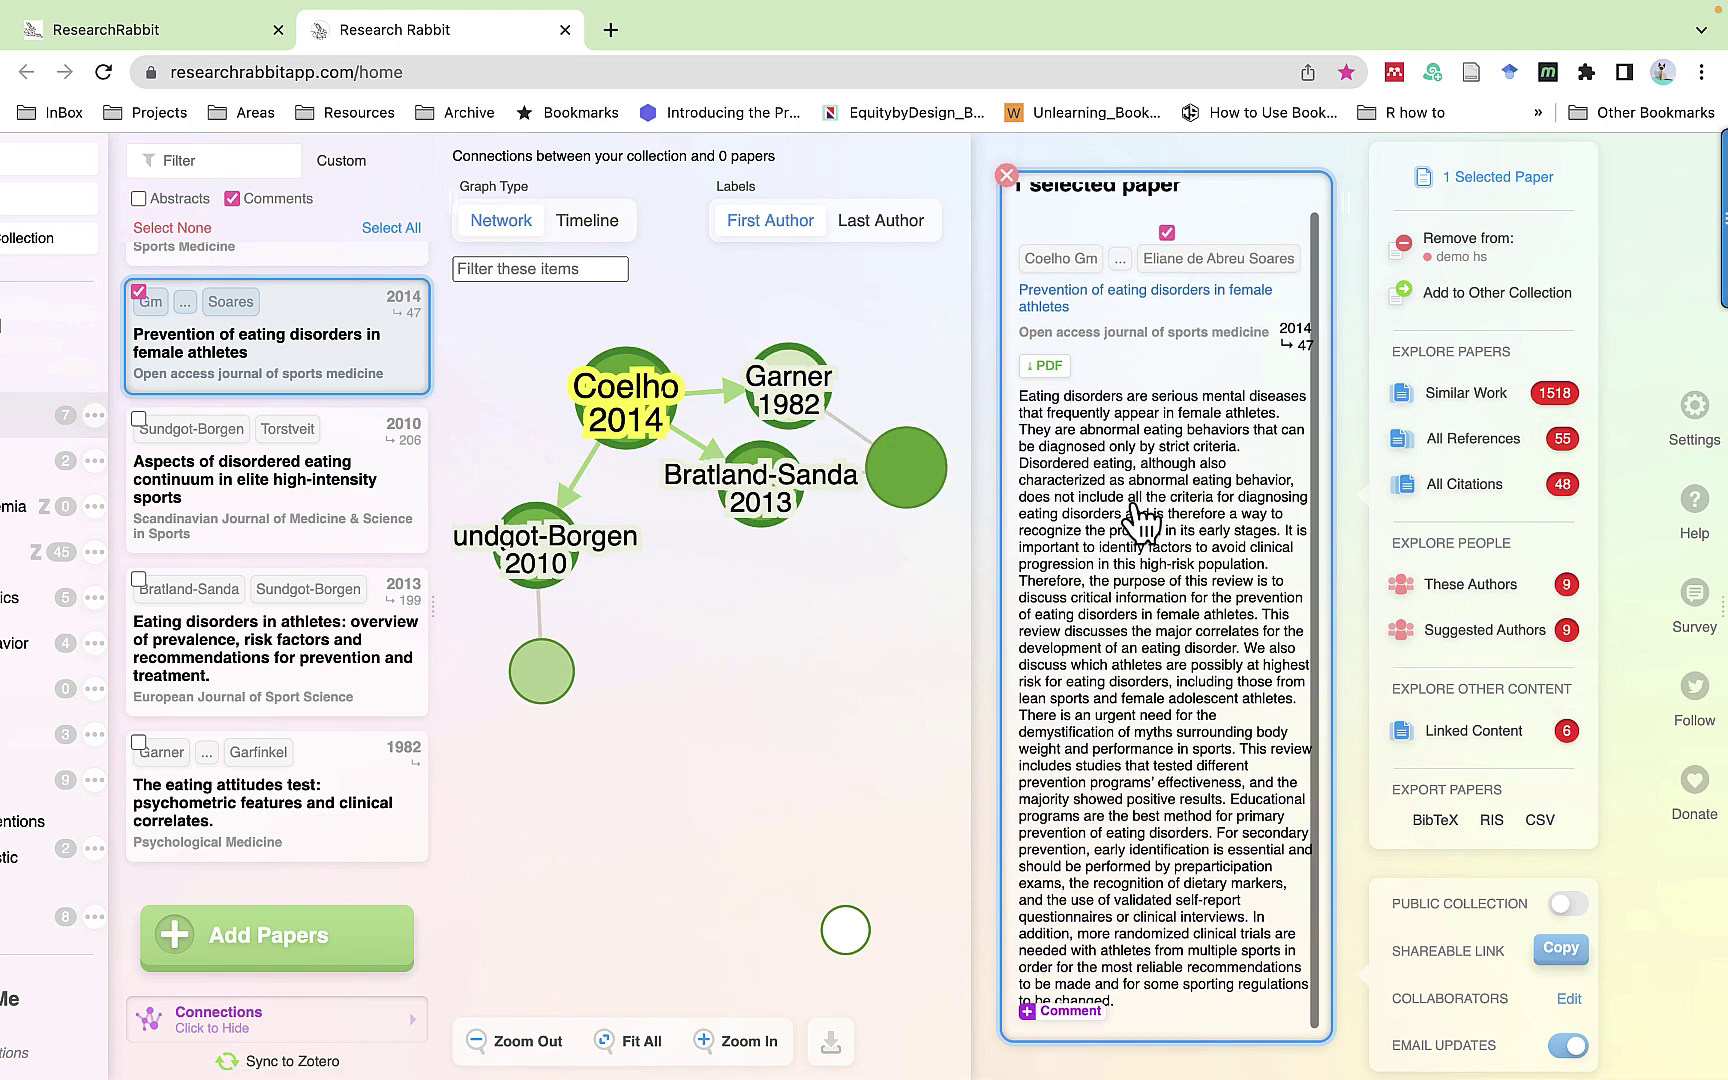
{"action": "scroll", "coordinate": [1140, 520], "scroll_direction": "up", "scroll_amount": 1}
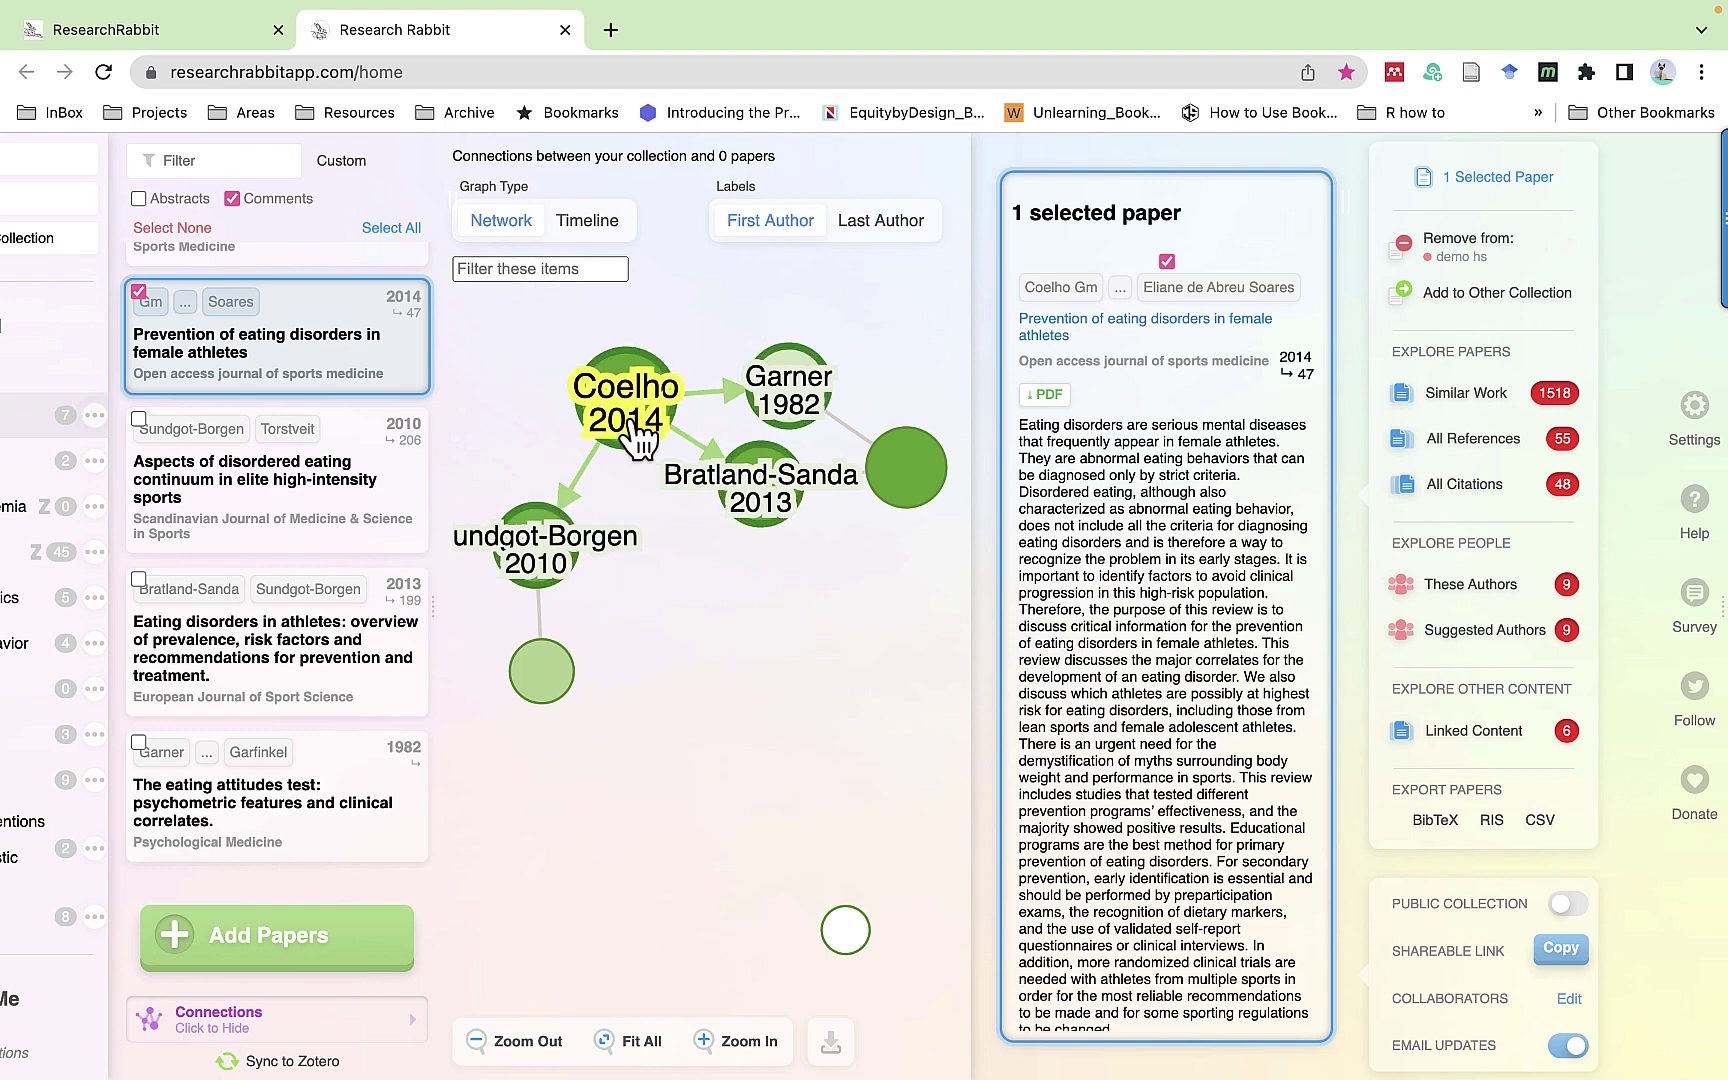
{"action": "left_click", "coordinate": [790, 405]}
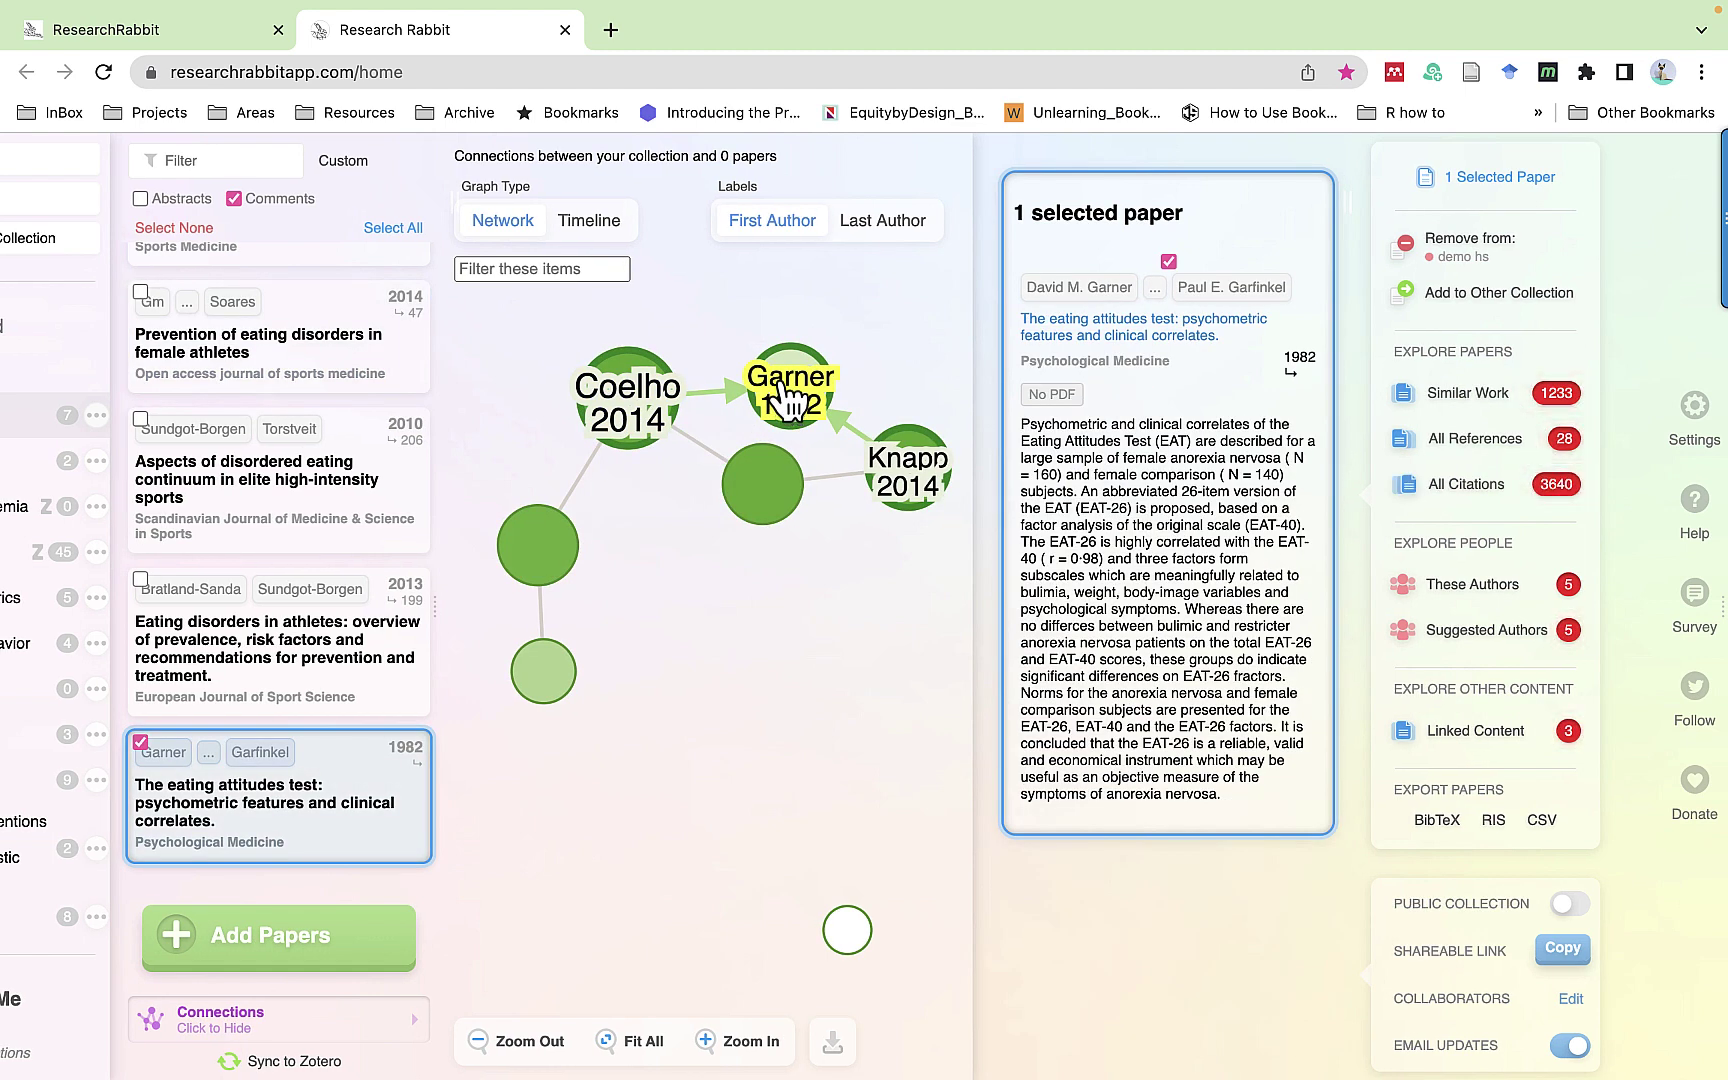
{"action": "left_click", "coordinate": [906, 470]}
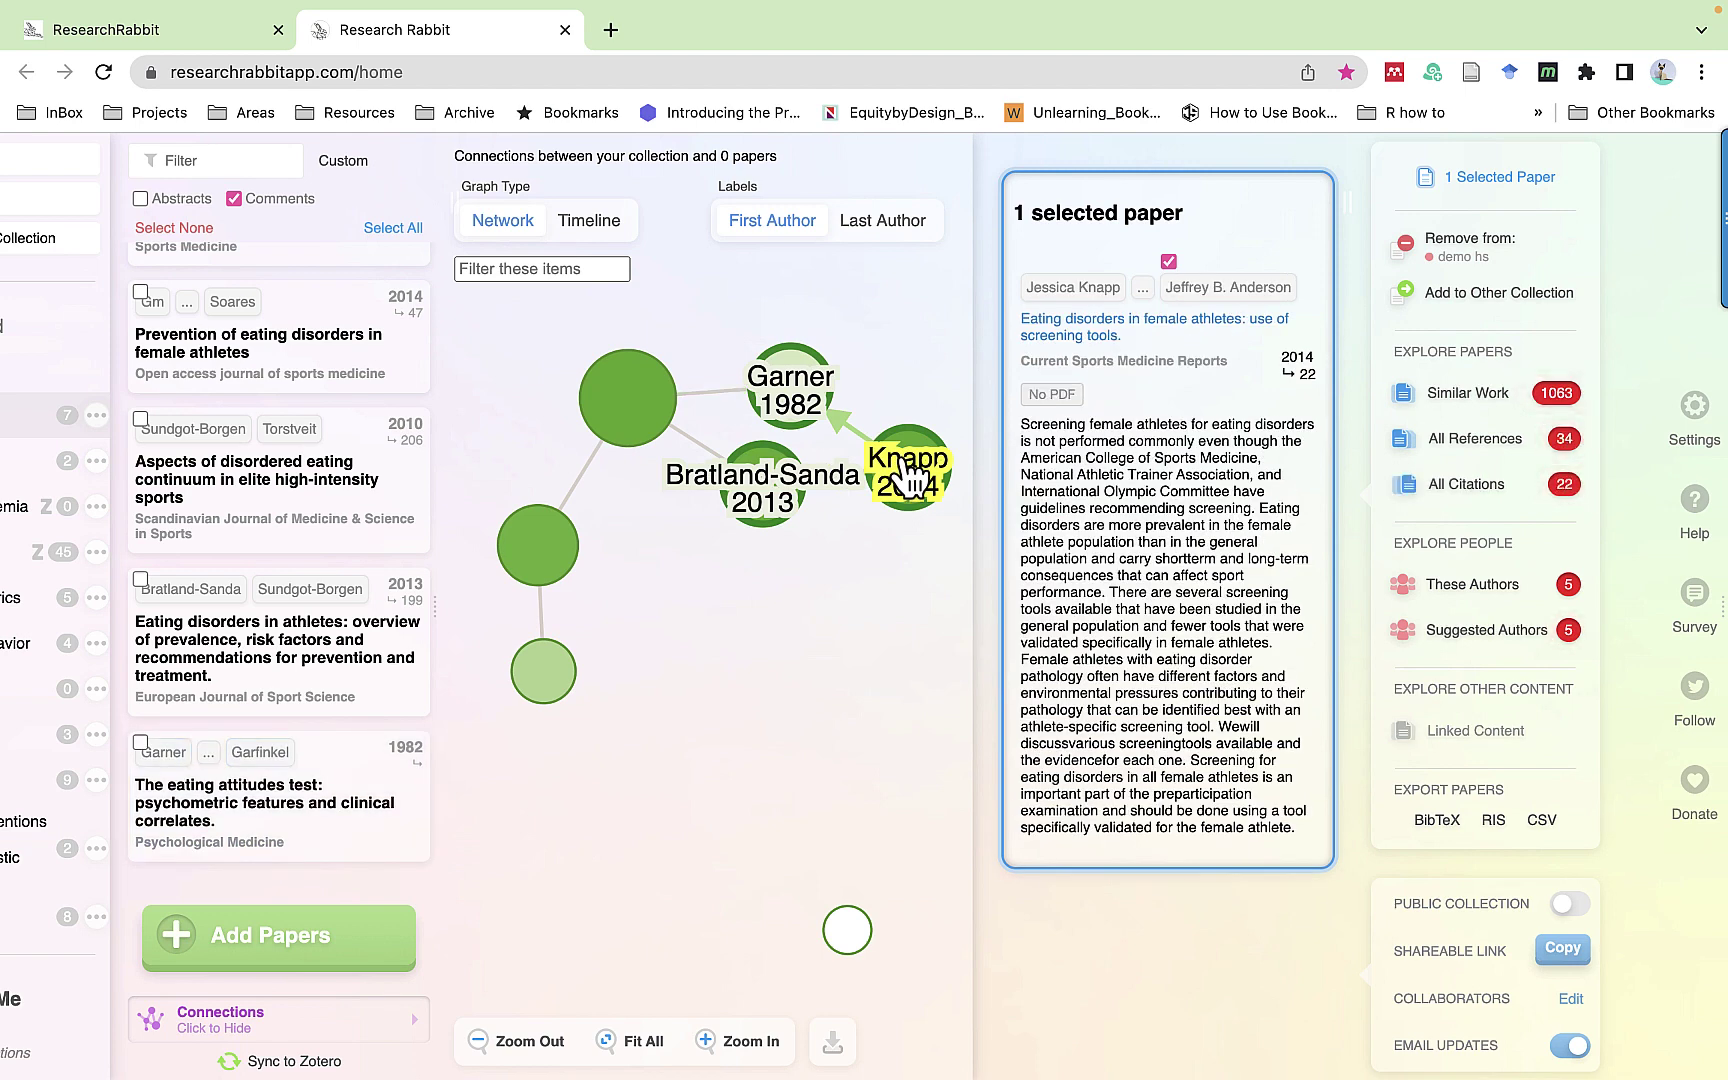
{"action": "left_click", "coordinate": [775, 490]}
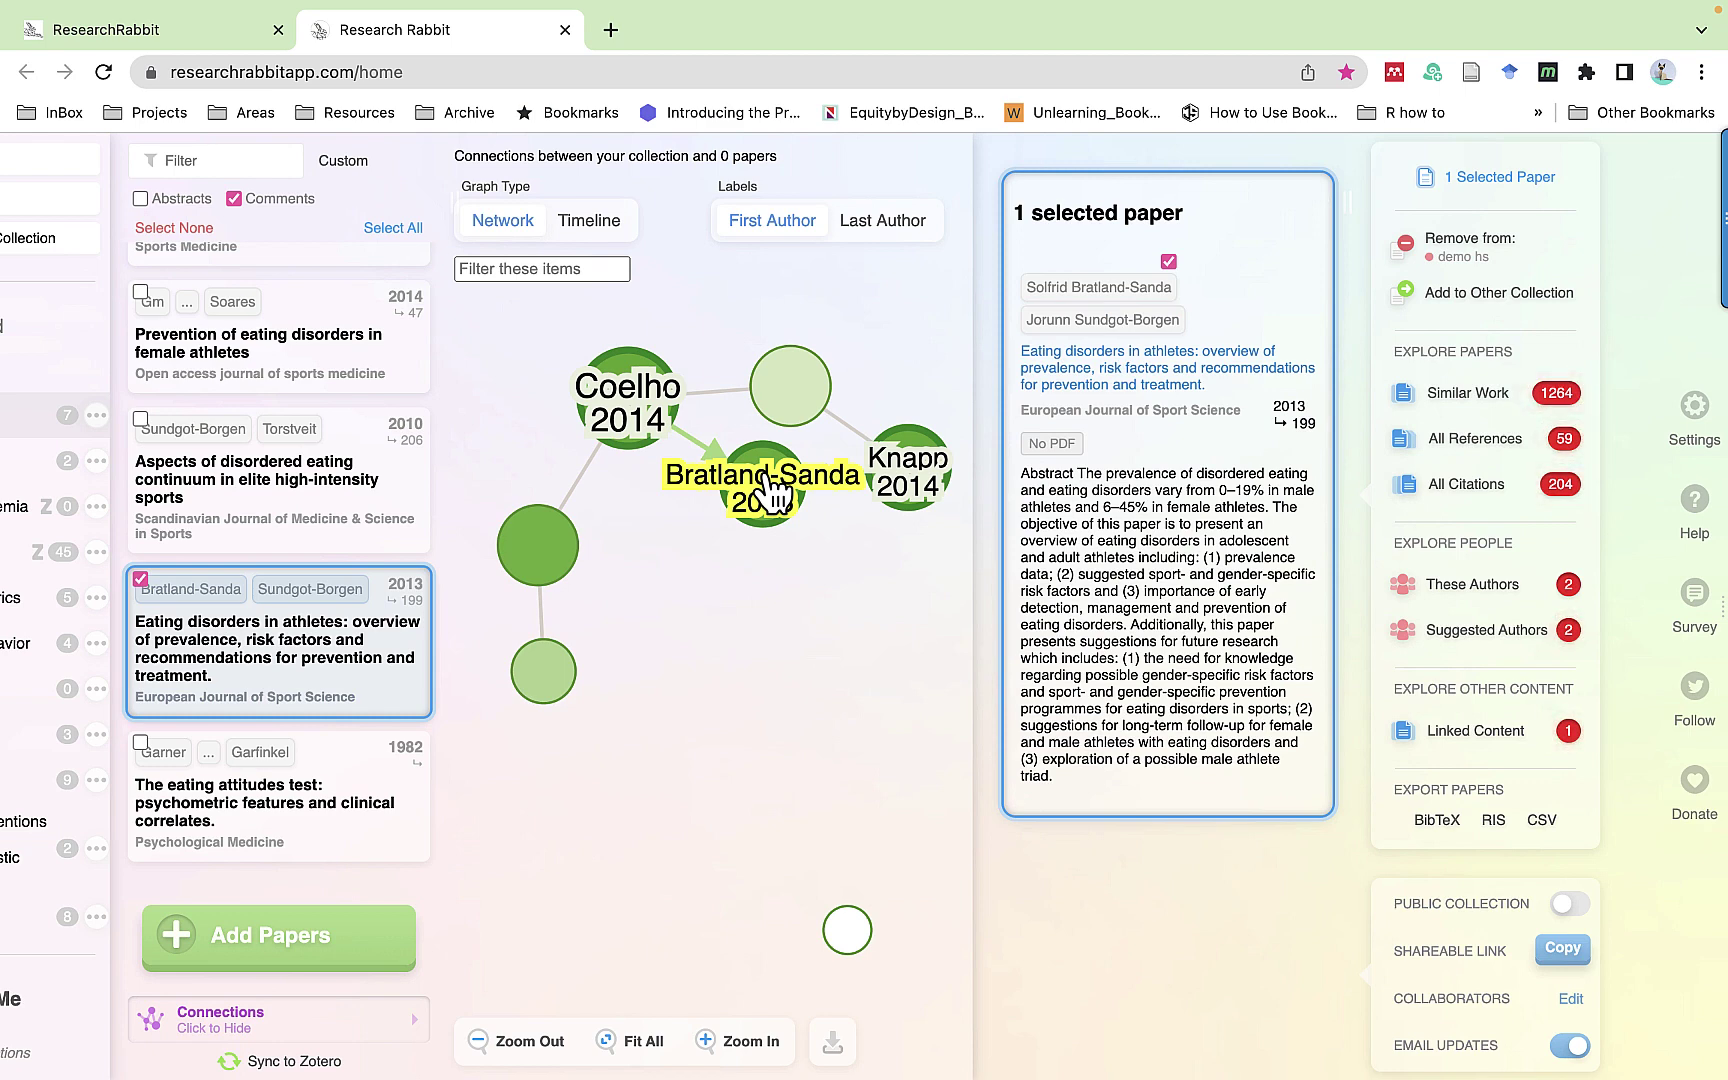
{"action": "left_click", "coordinate": [553, 545]}
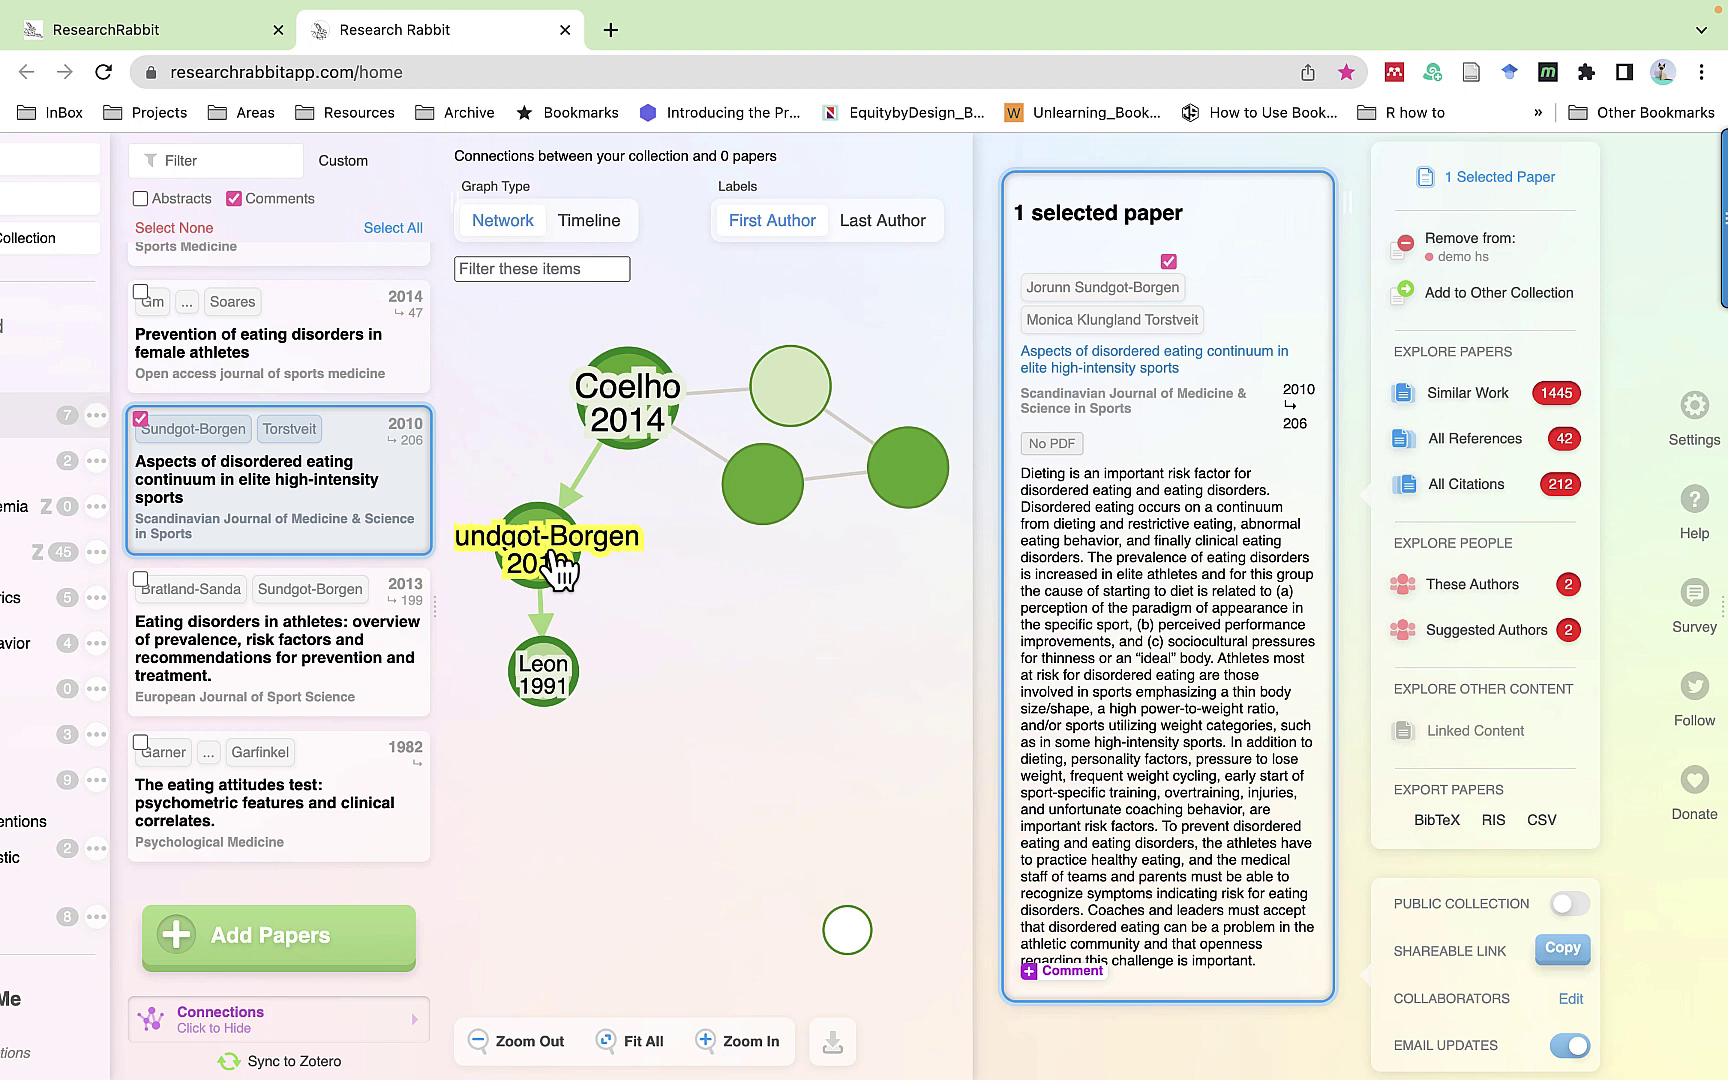
{"action": "left_click", "coordinate": [550, 695]}
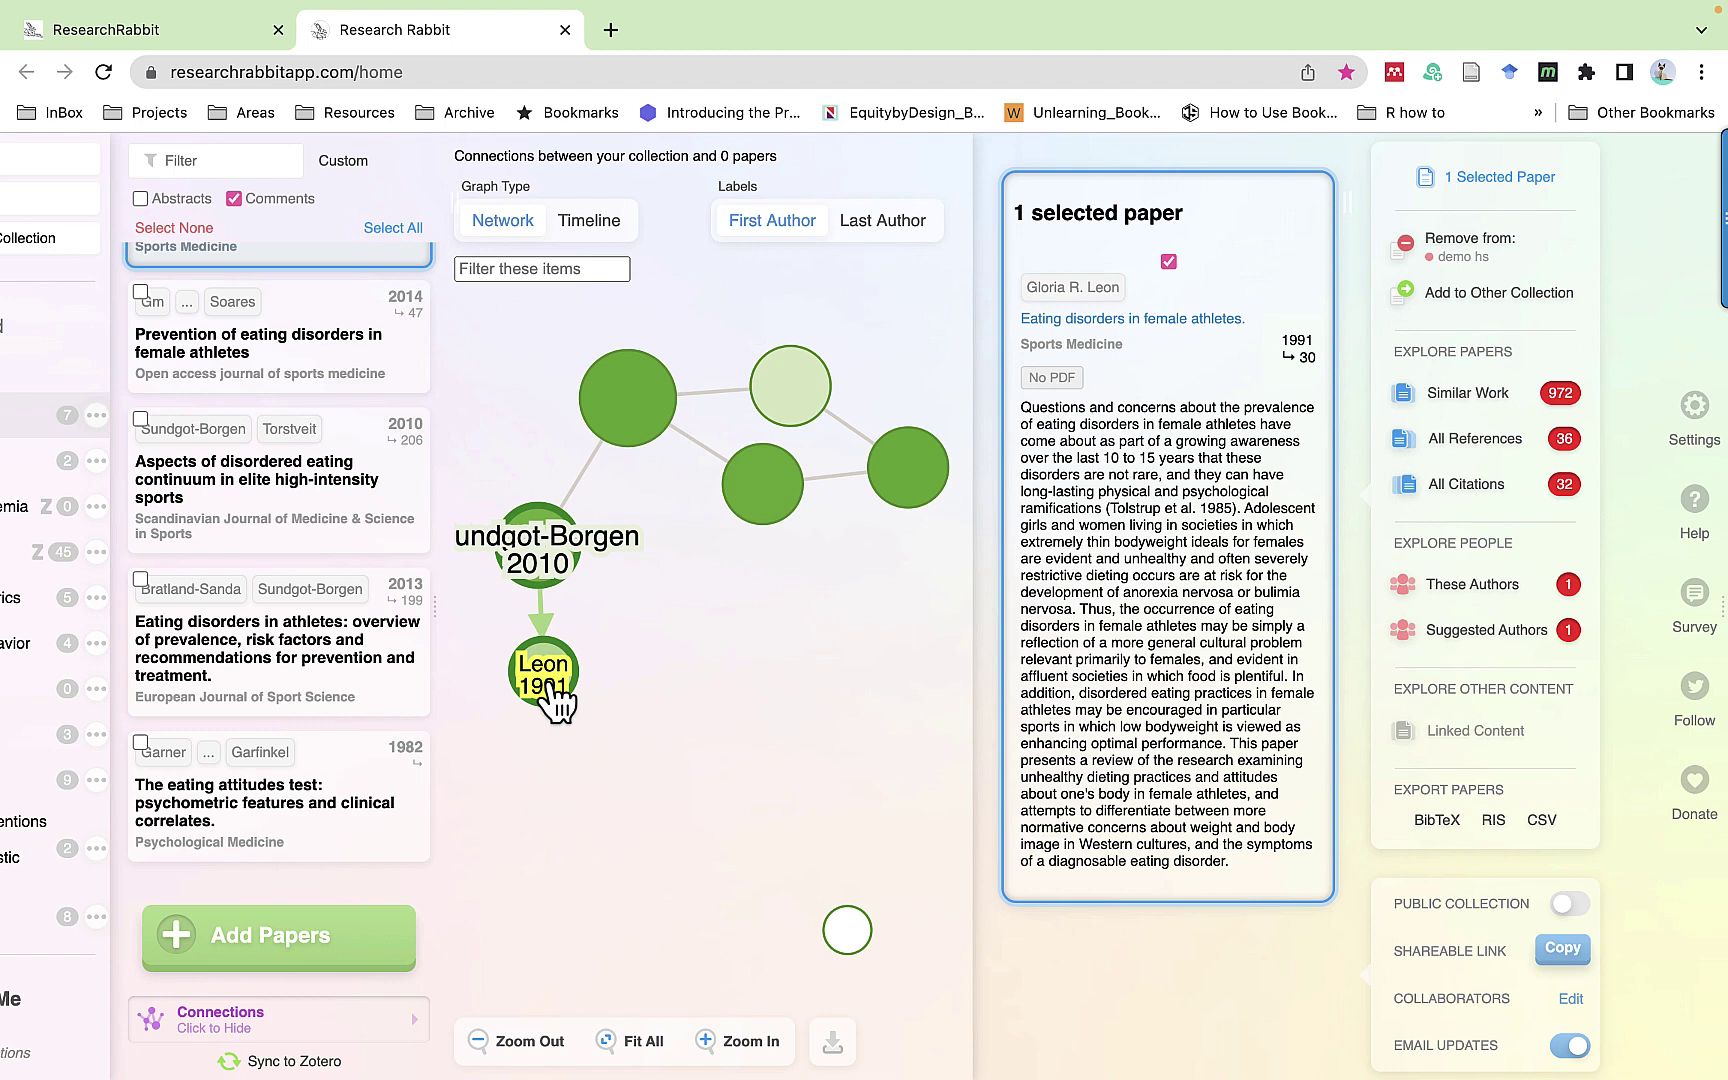
{"action": "mouse_move", "coordinate": [1032, 614]}
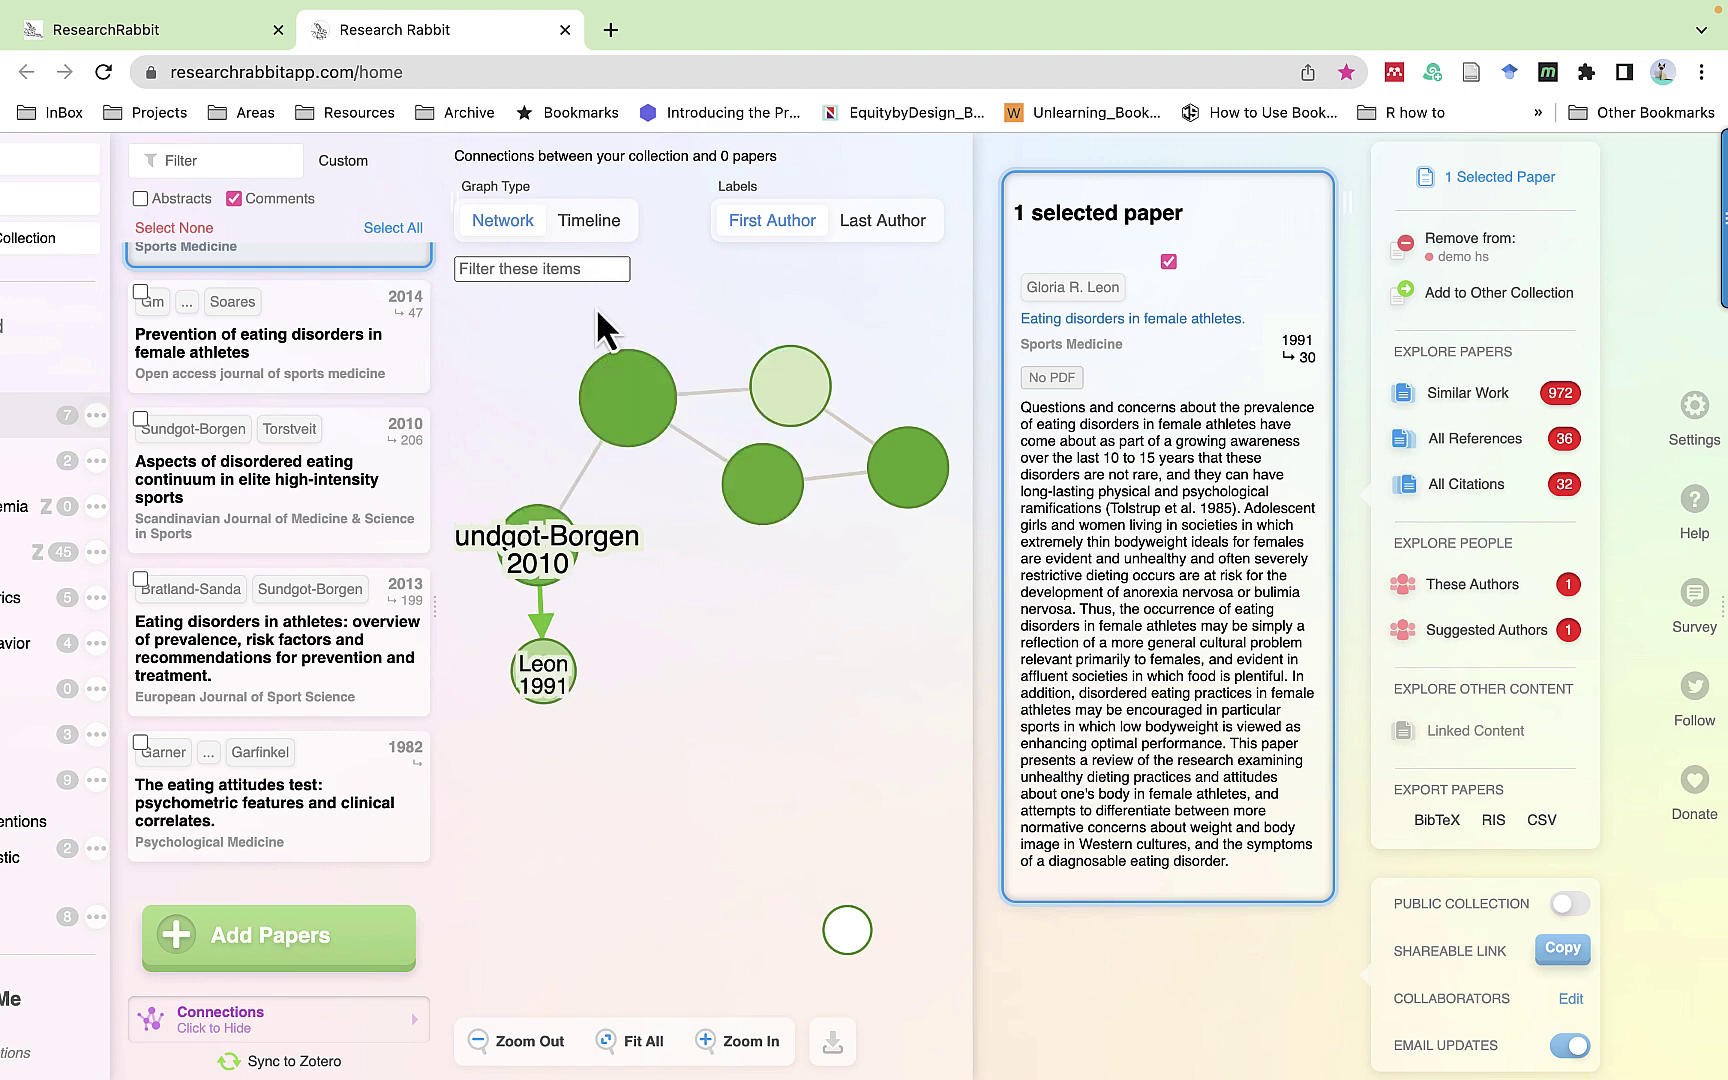
- Switch to the Timeline graph and view papers from the 2014 prevention paper down to the critical review
{"action": "left_click", "coordinate": [588, 222]}
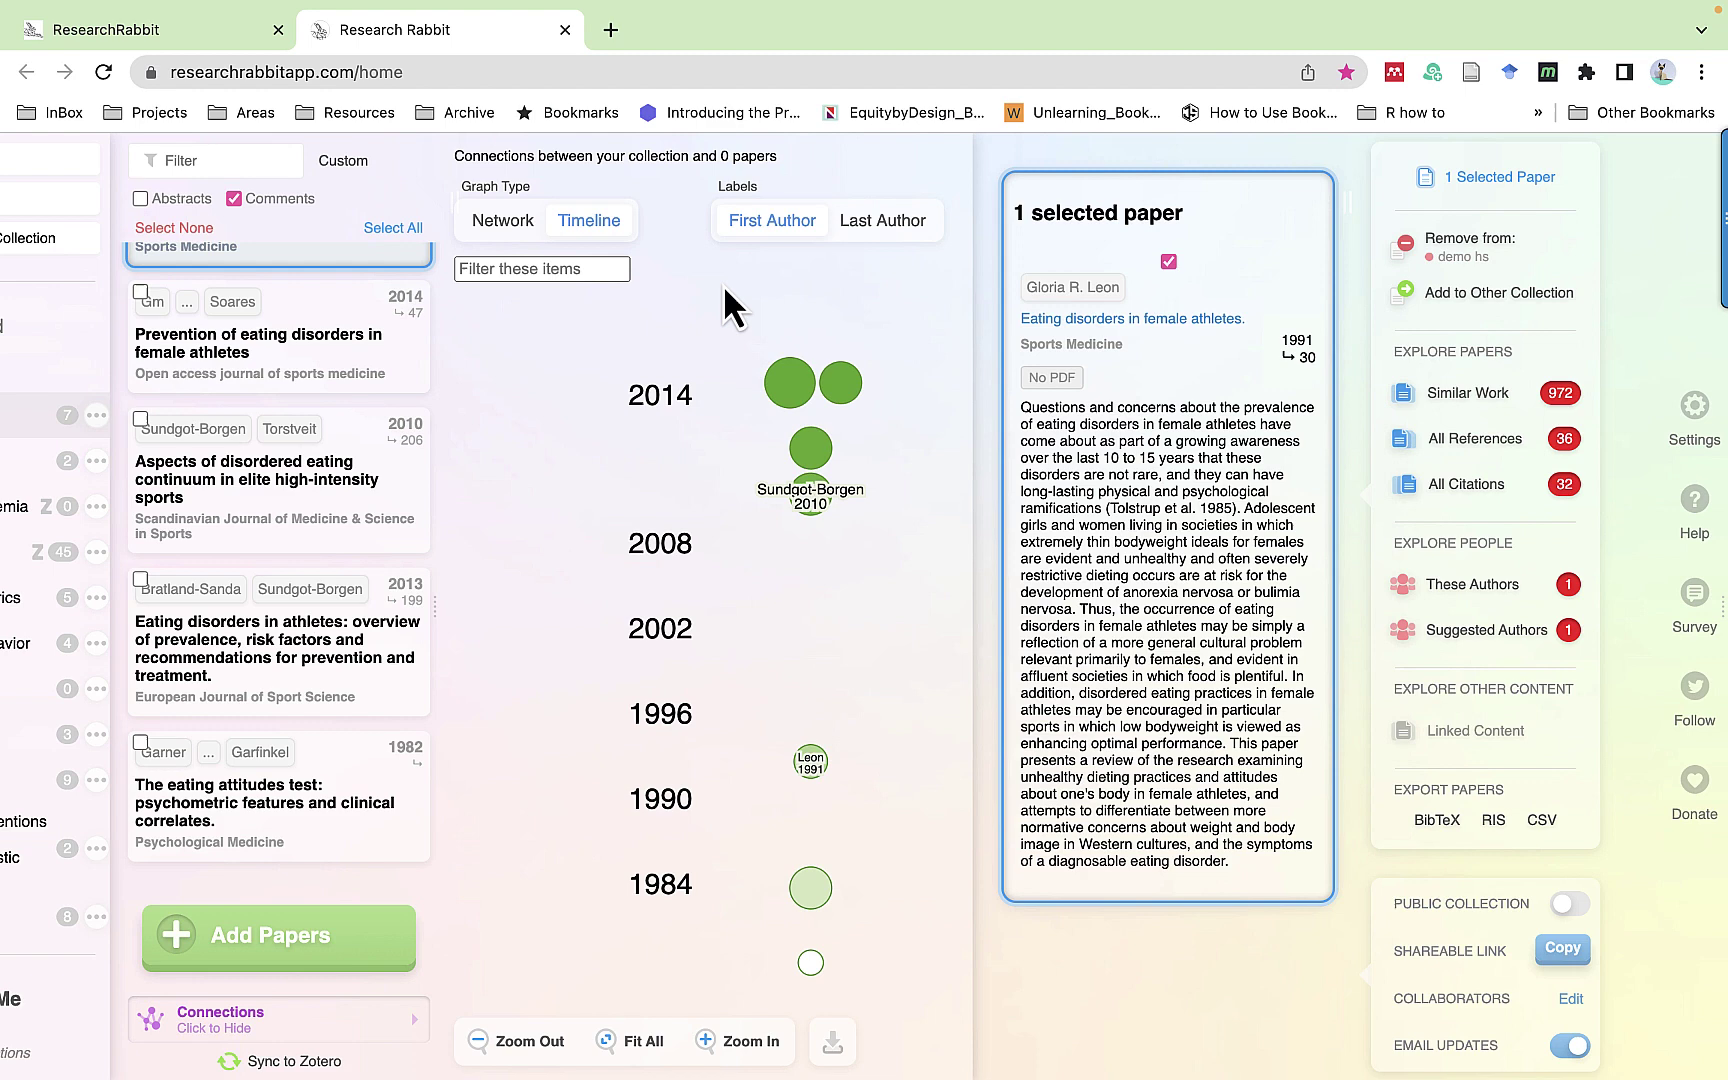
{"action": "left_click", "coordinate": [790, 388]}
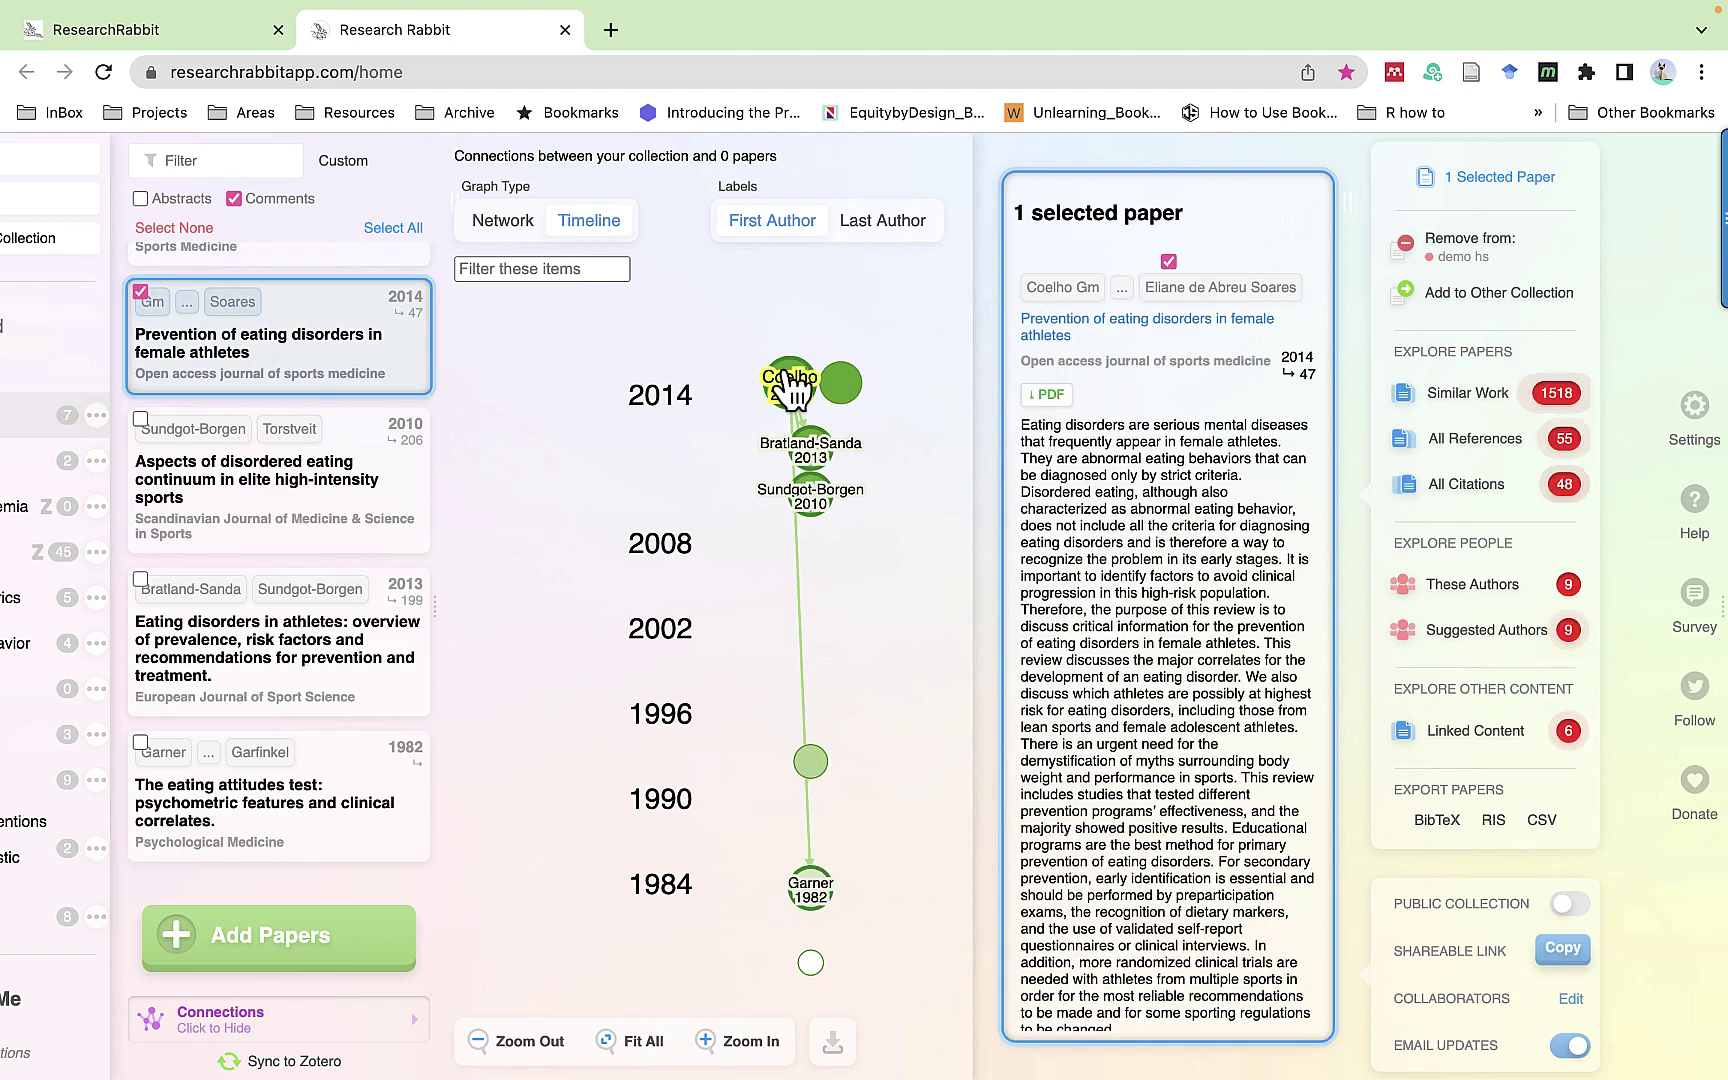
{"action": "left_click", "coordinate": [843, 390]}
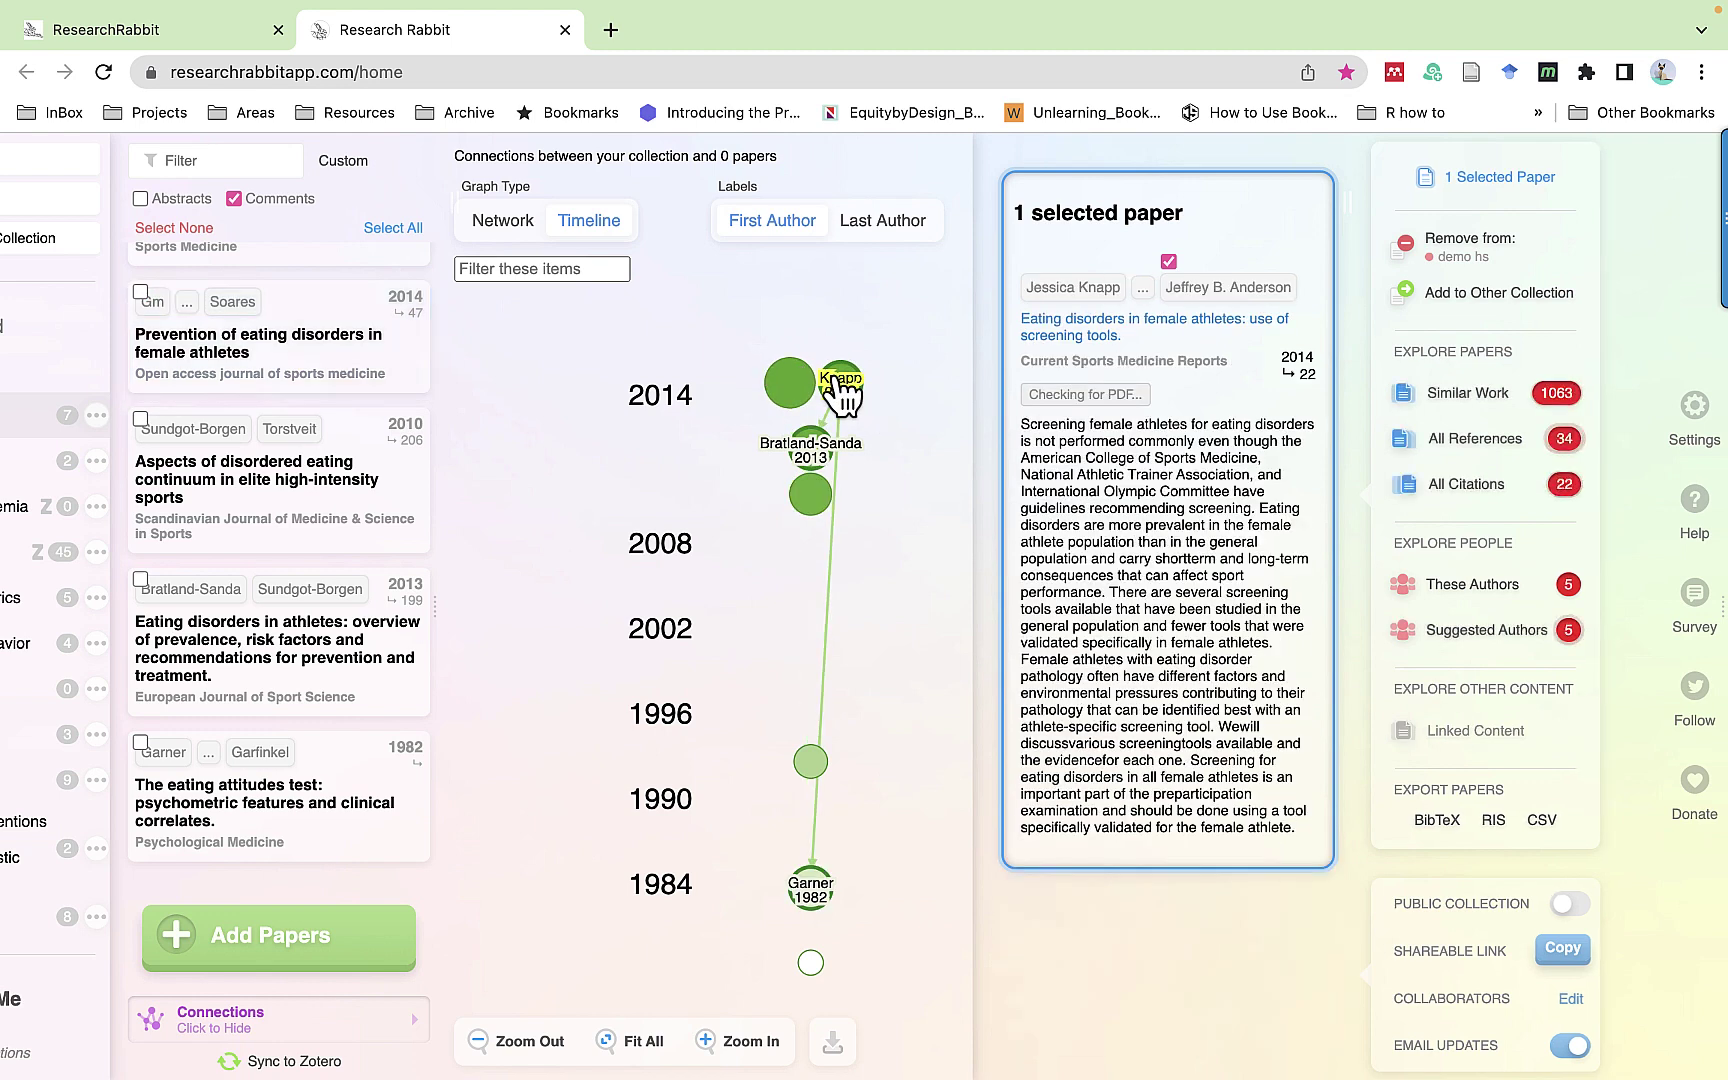
{"action": "left_click", "coordinate": [818, 455]}
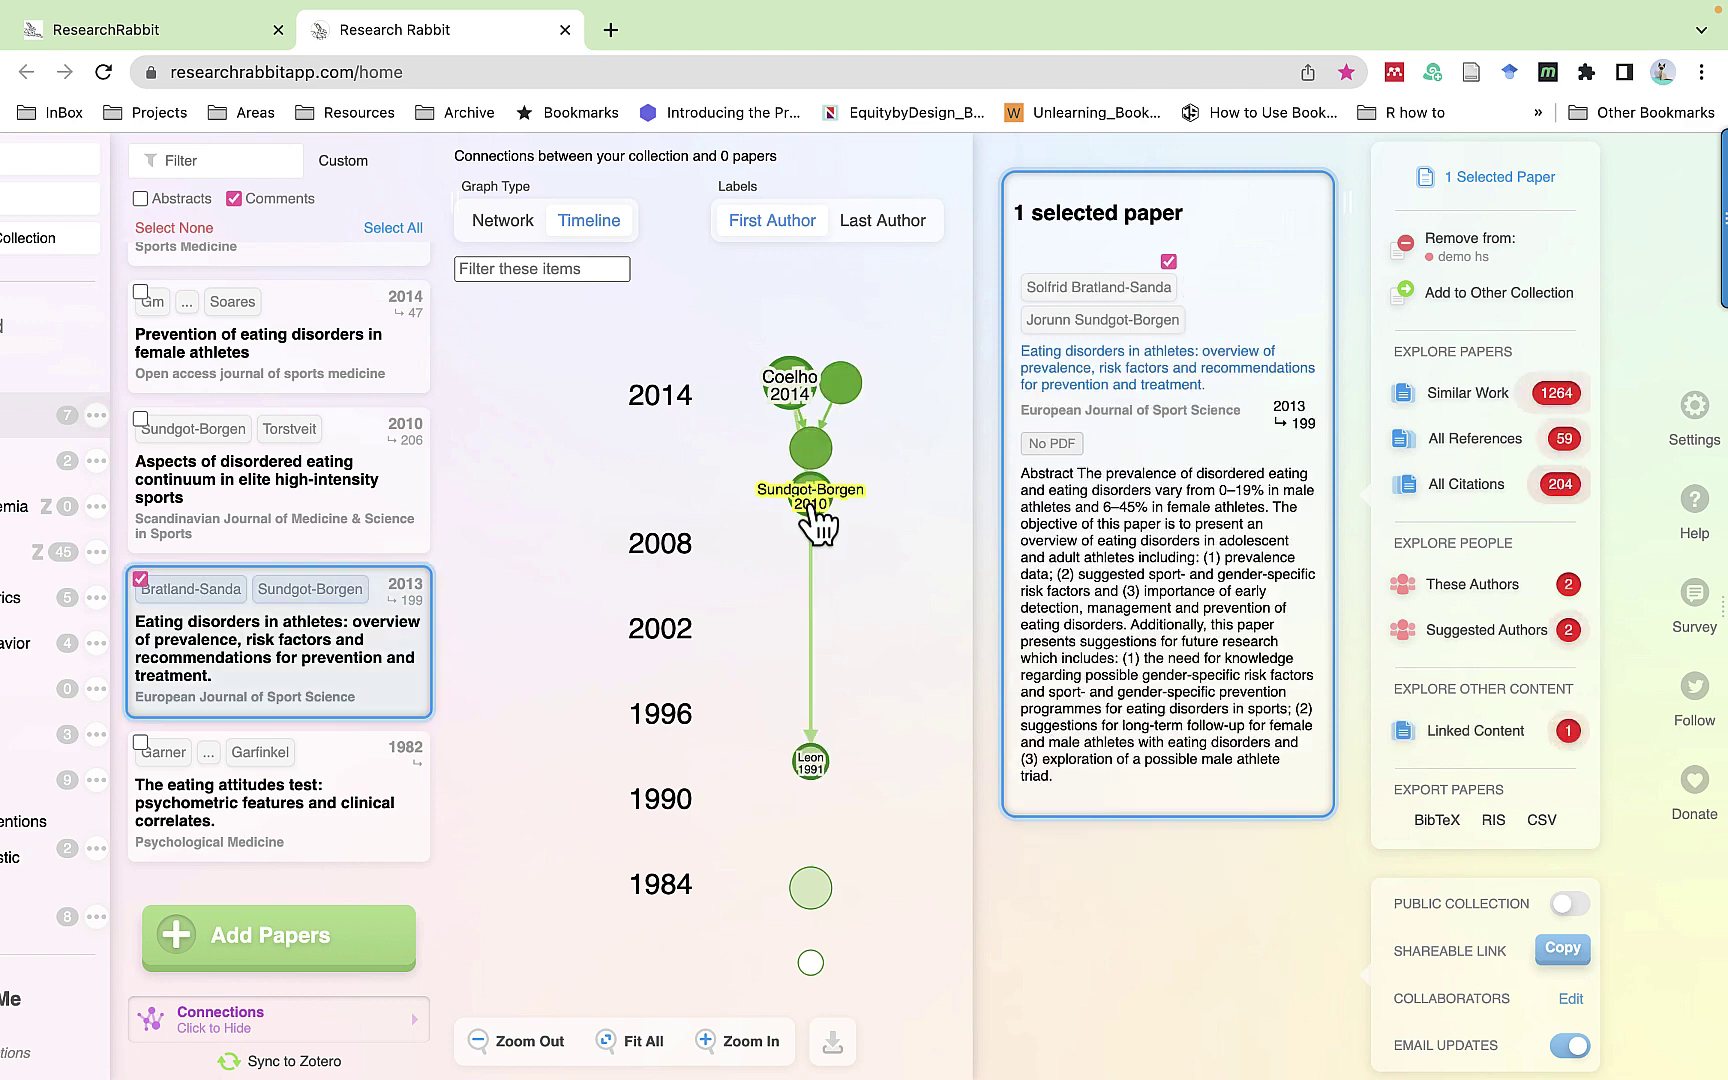
{"action": "left_click", "coordinate": [811, 495]}
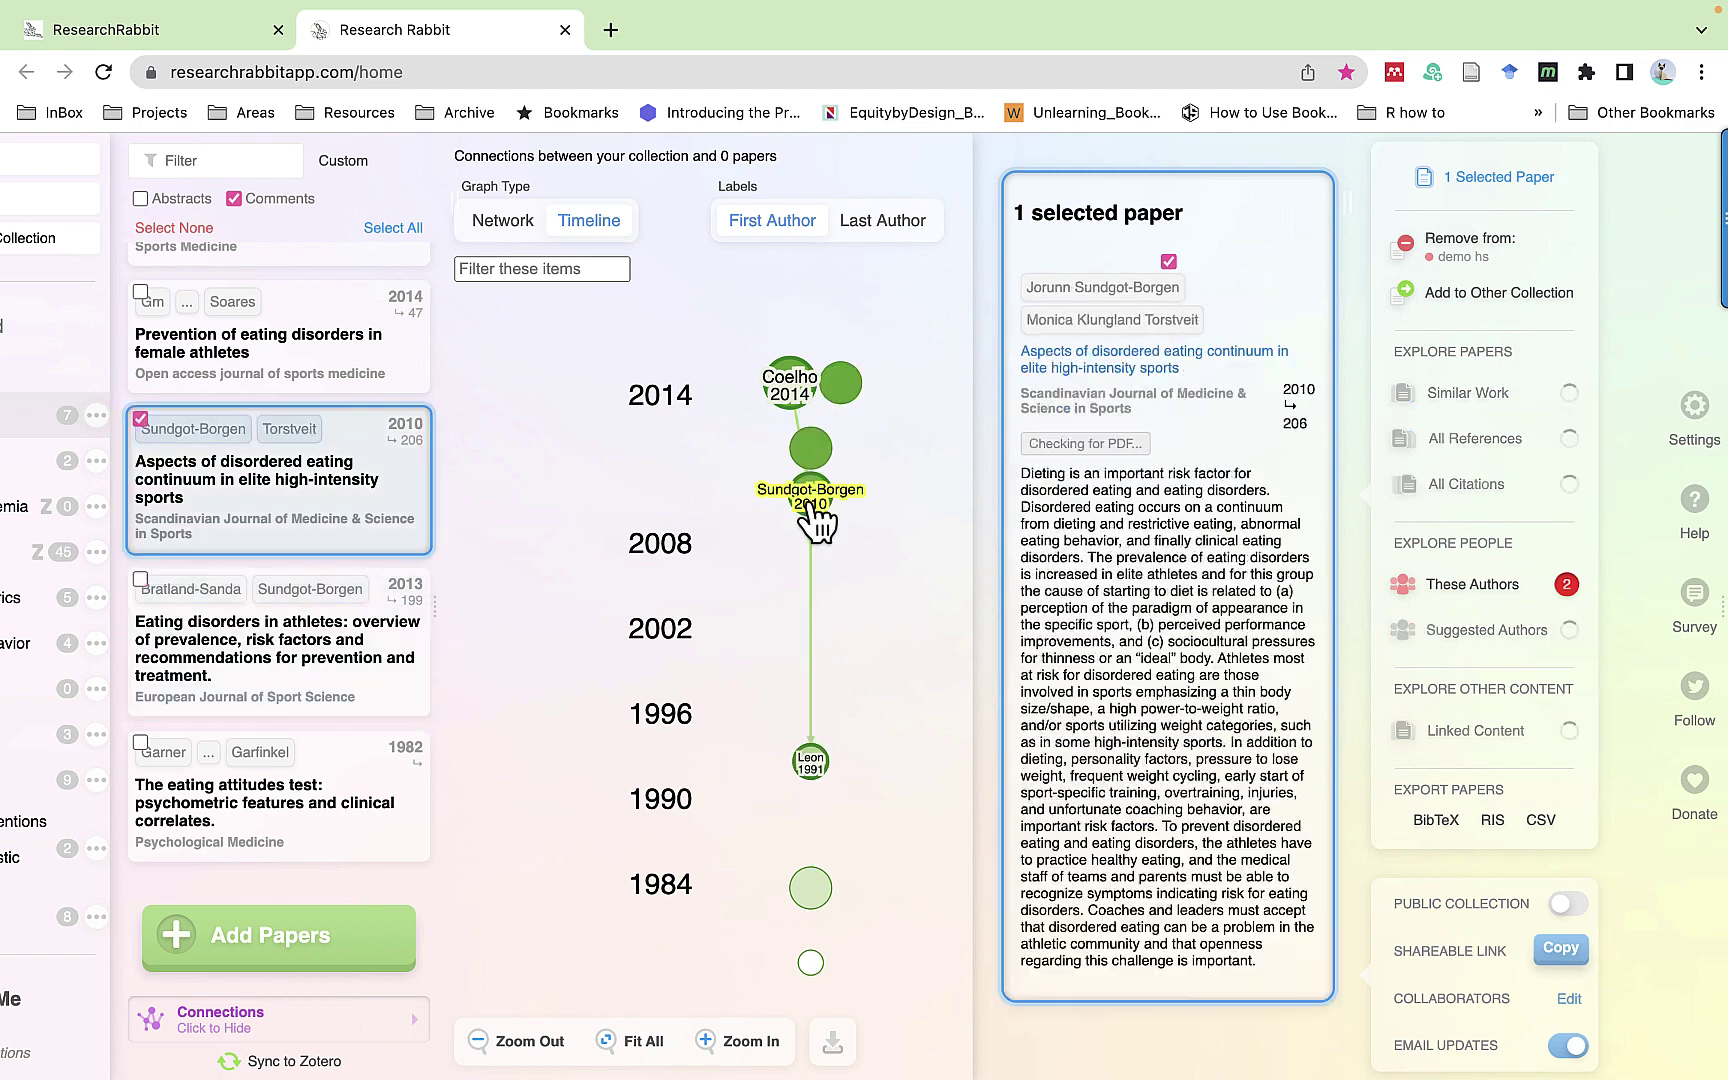
{"action": "left_click", "coordinate": [809, 885]}
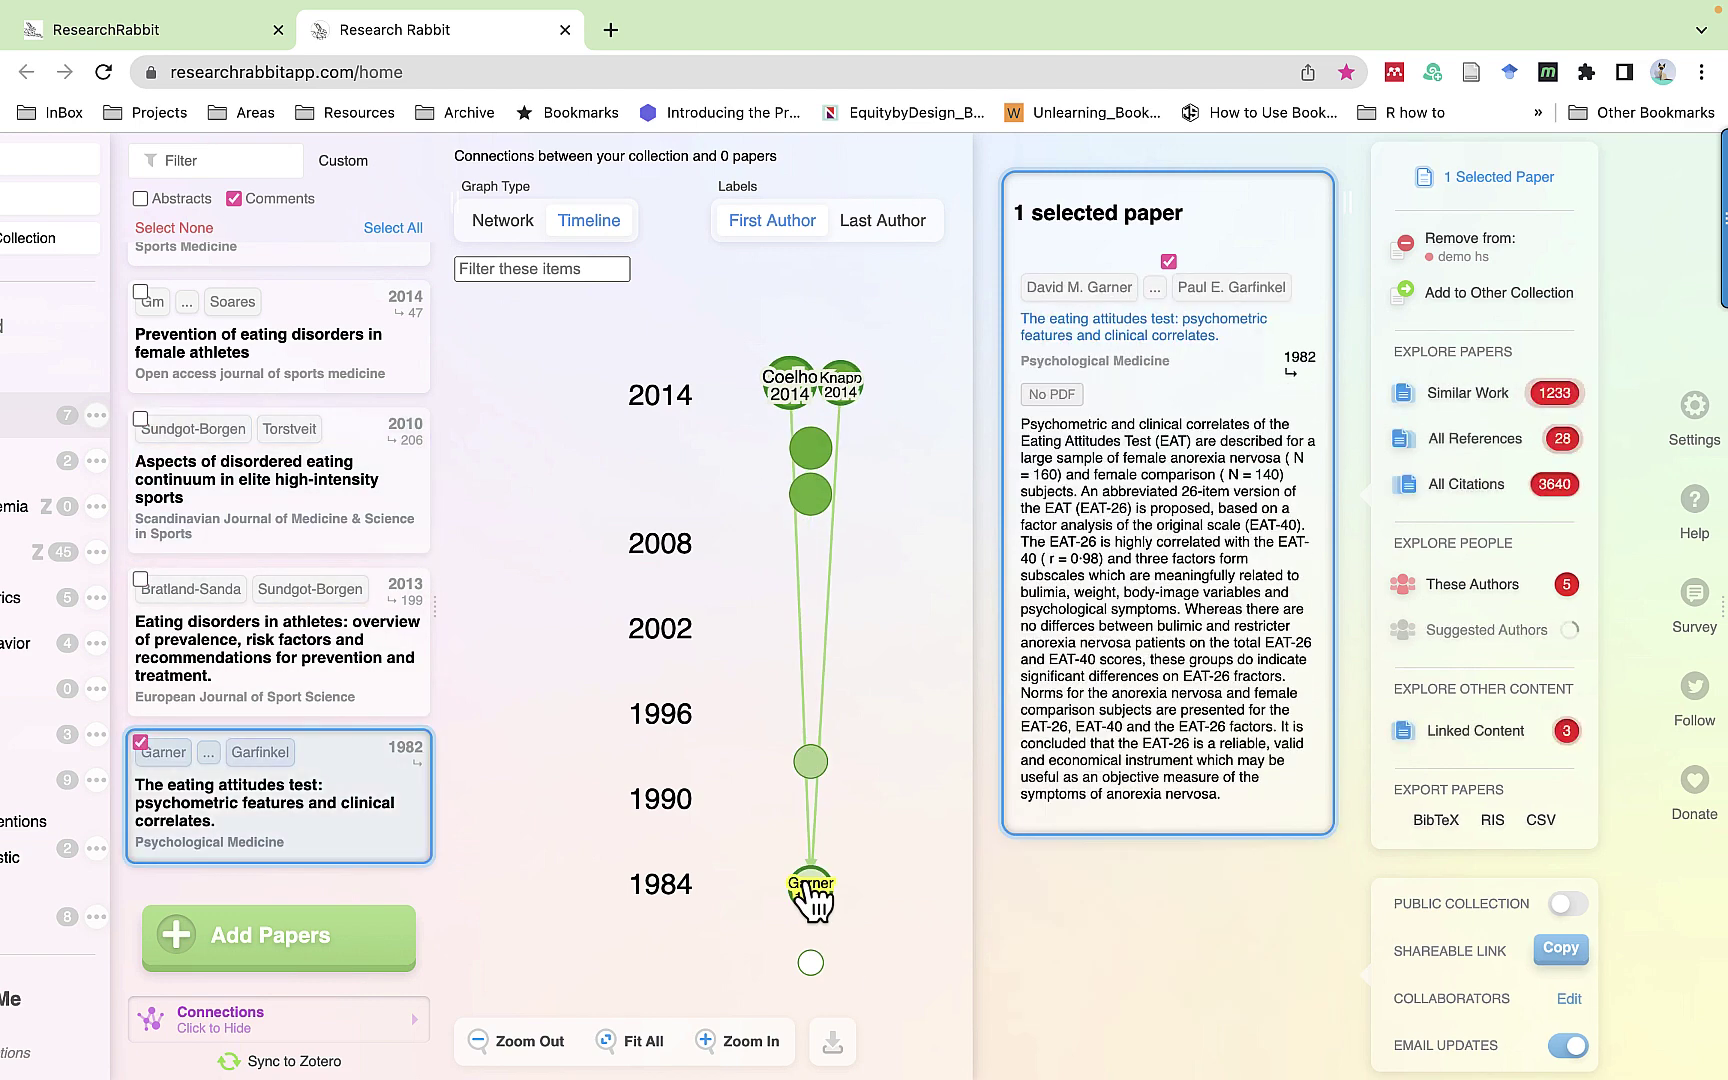
{"action": "left_click", "coordinate": [810, 963]}
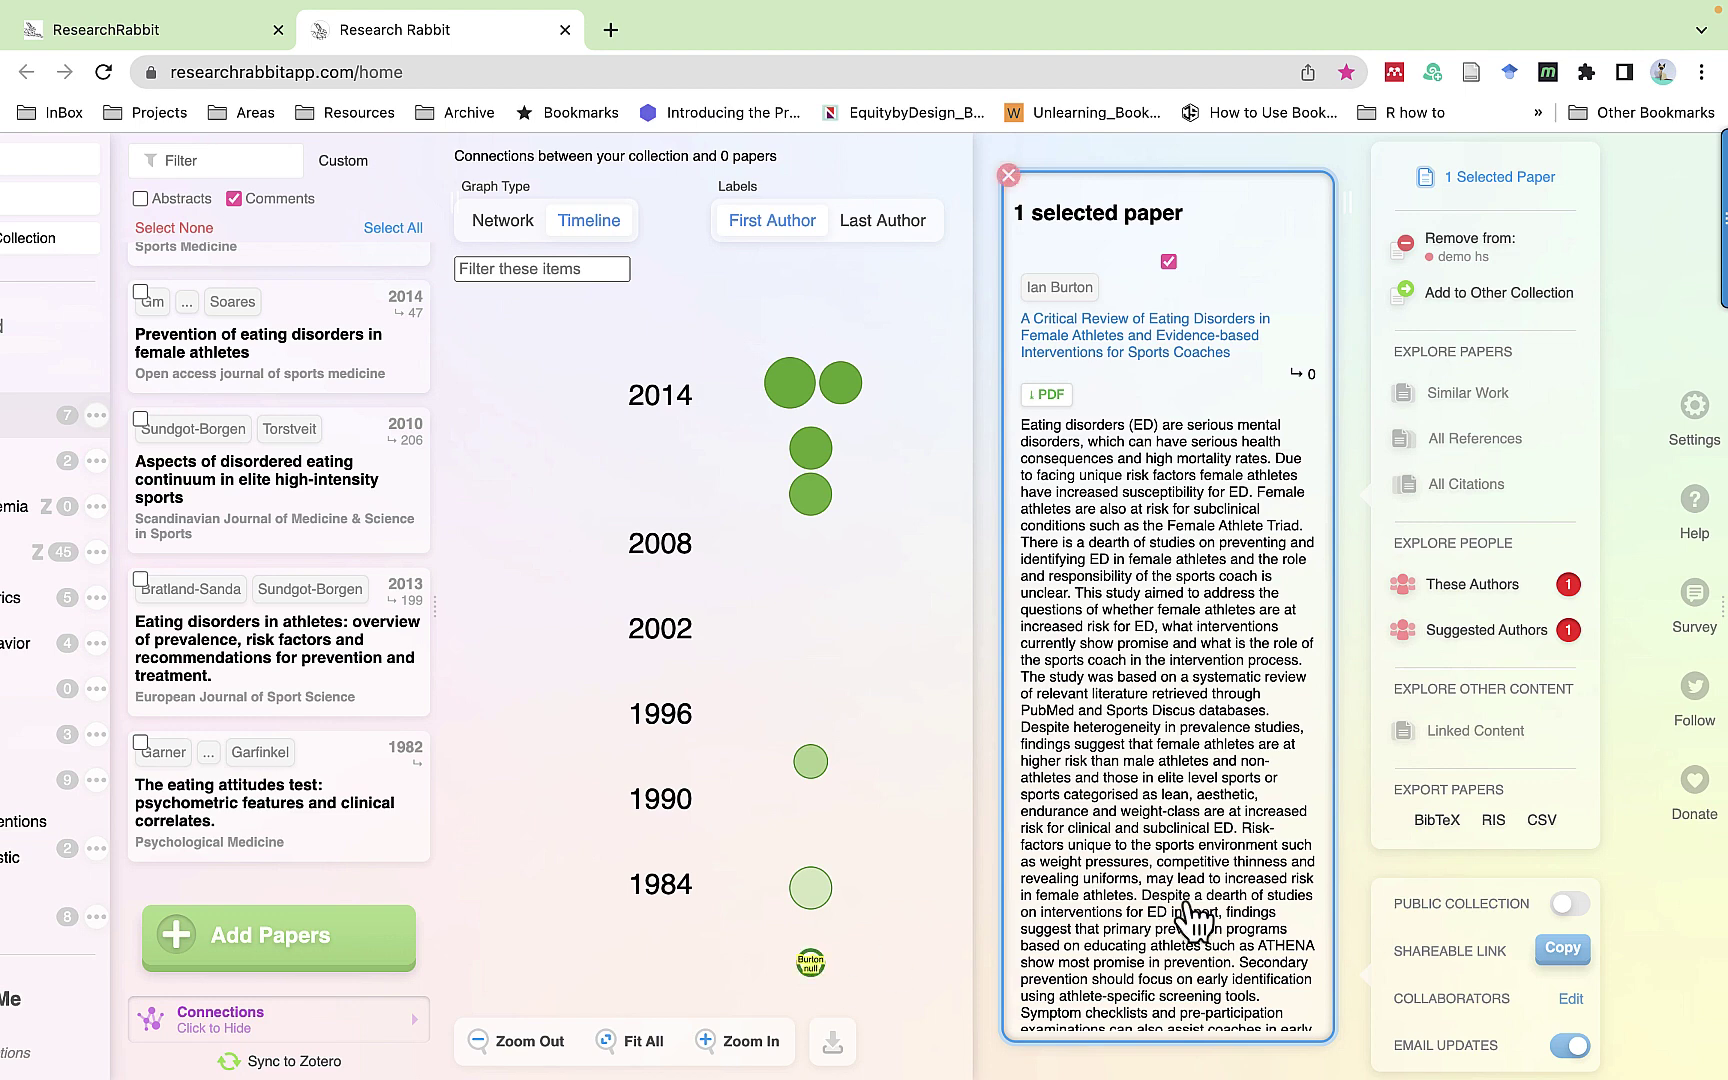
- Step back through Garner 1982, Leon 1991, Sundgot-Borgen 2010 and Bratland-Sanda 2013 to Coelho 2014
{"action": "scroll", "coordinate": [1180, 798], "scroll_direction": "down", "scroll_amount": 2}
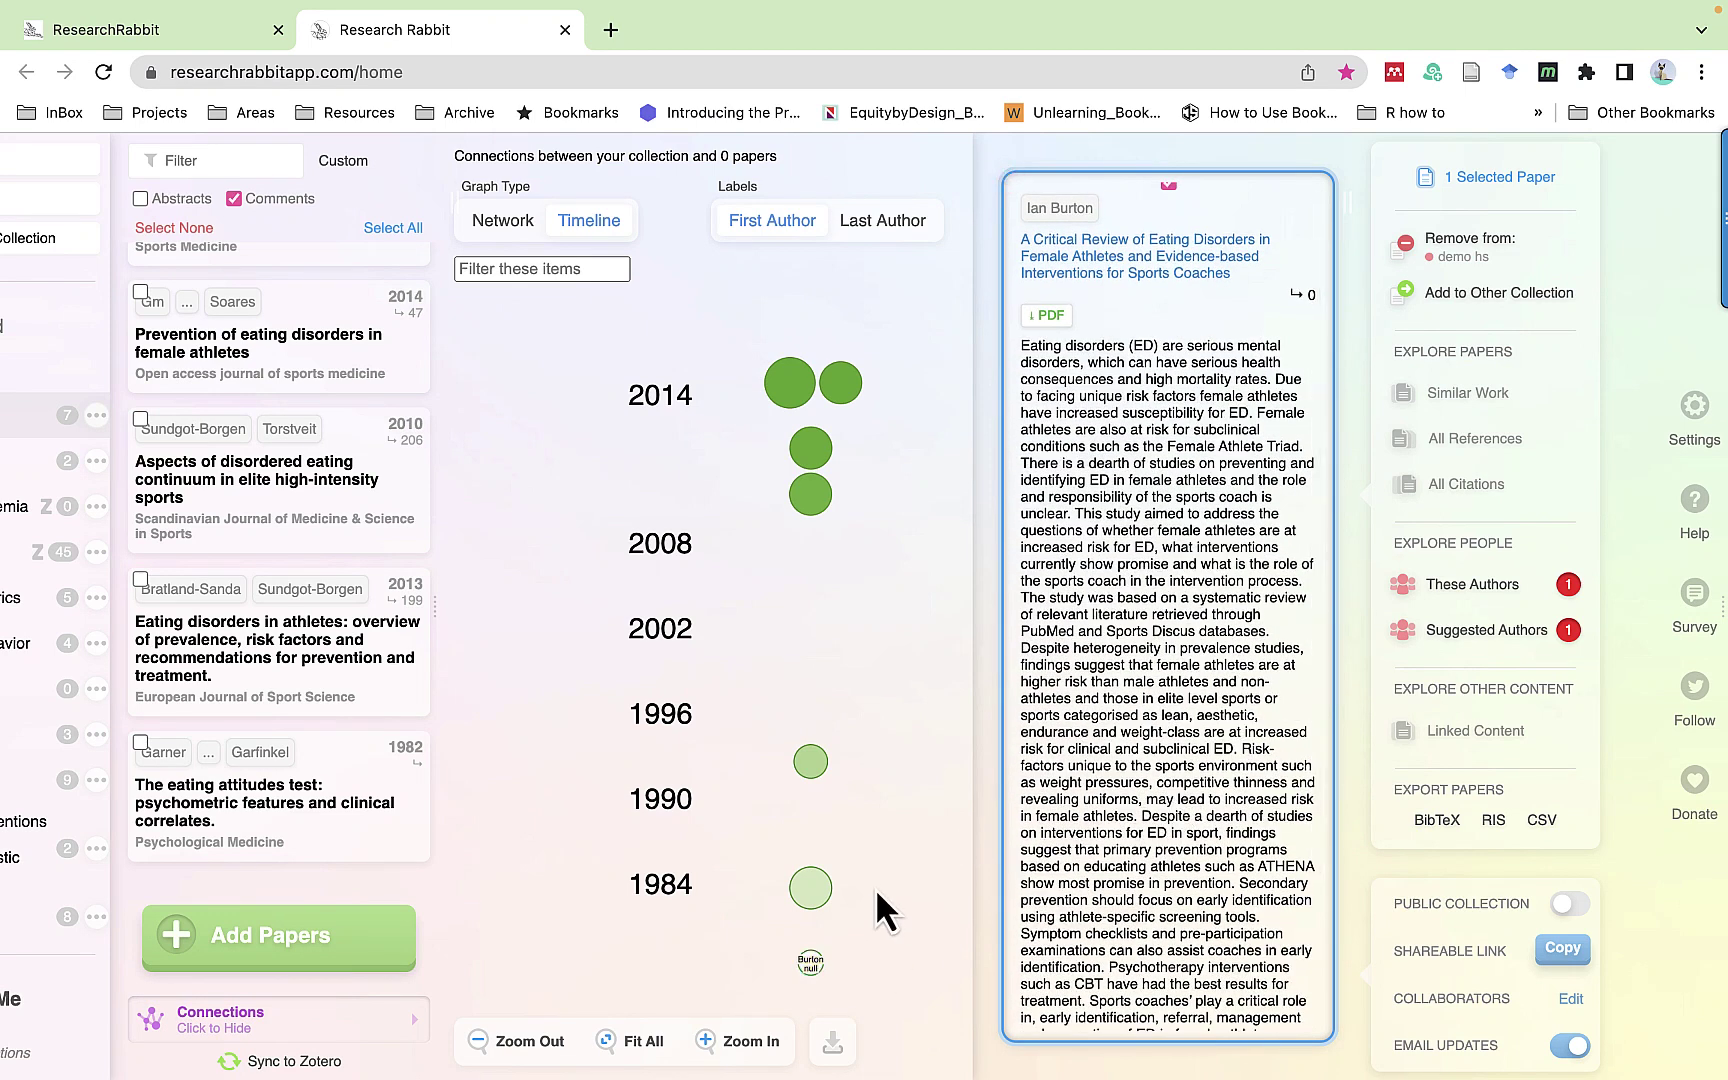
{"action": "left_click", "coordinate": [810, 890]}
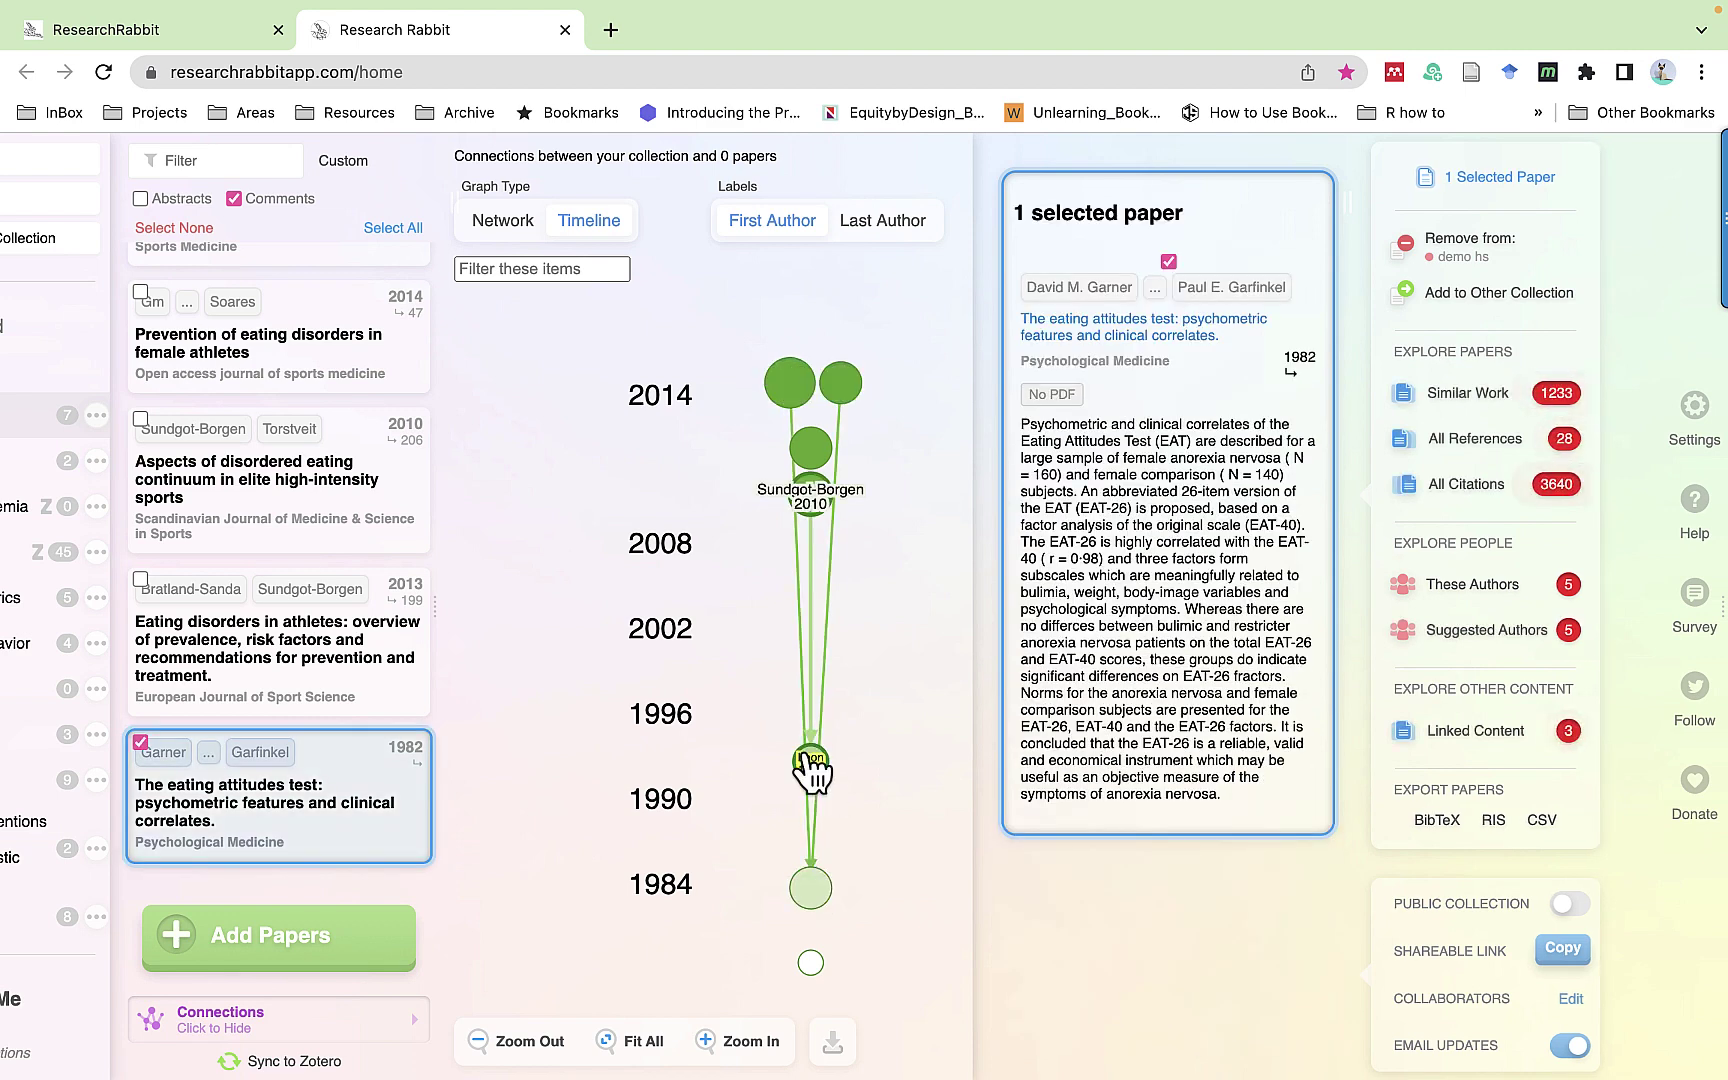
{"action": "left_click", "coordinate": [810, 763]}
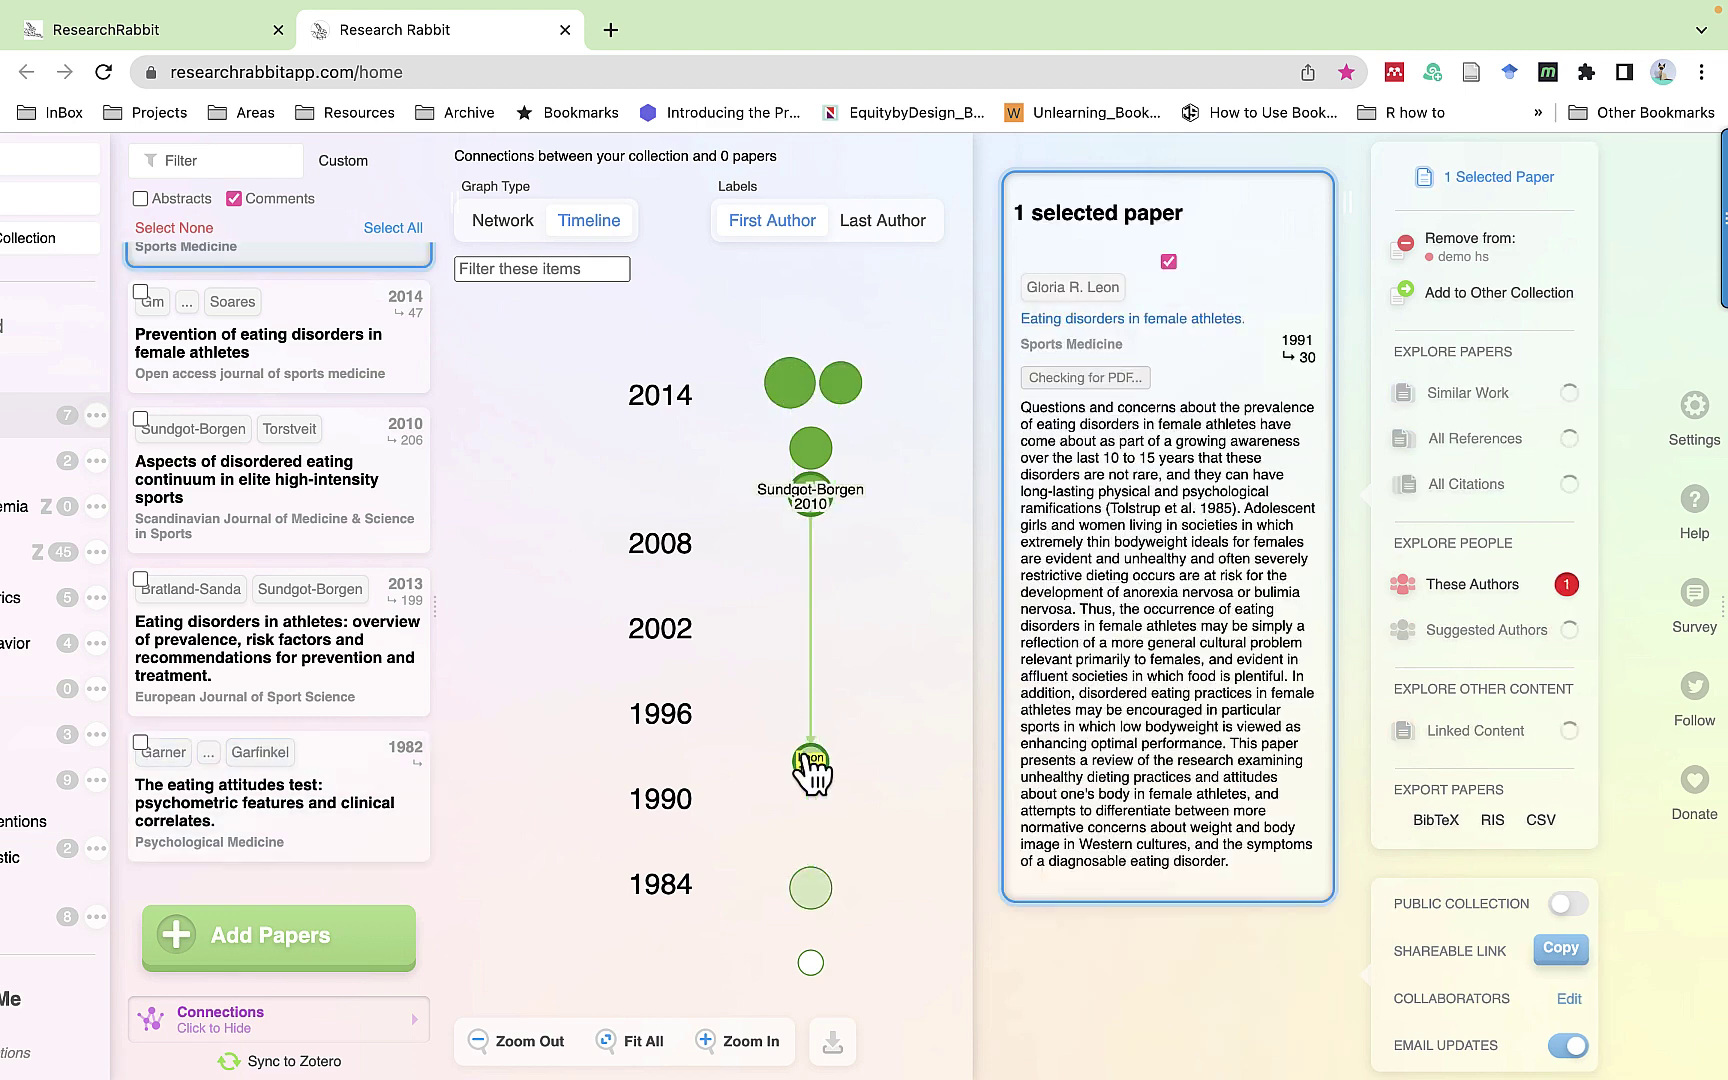
{"action": "left_click", "coordinate": [812, 891]}
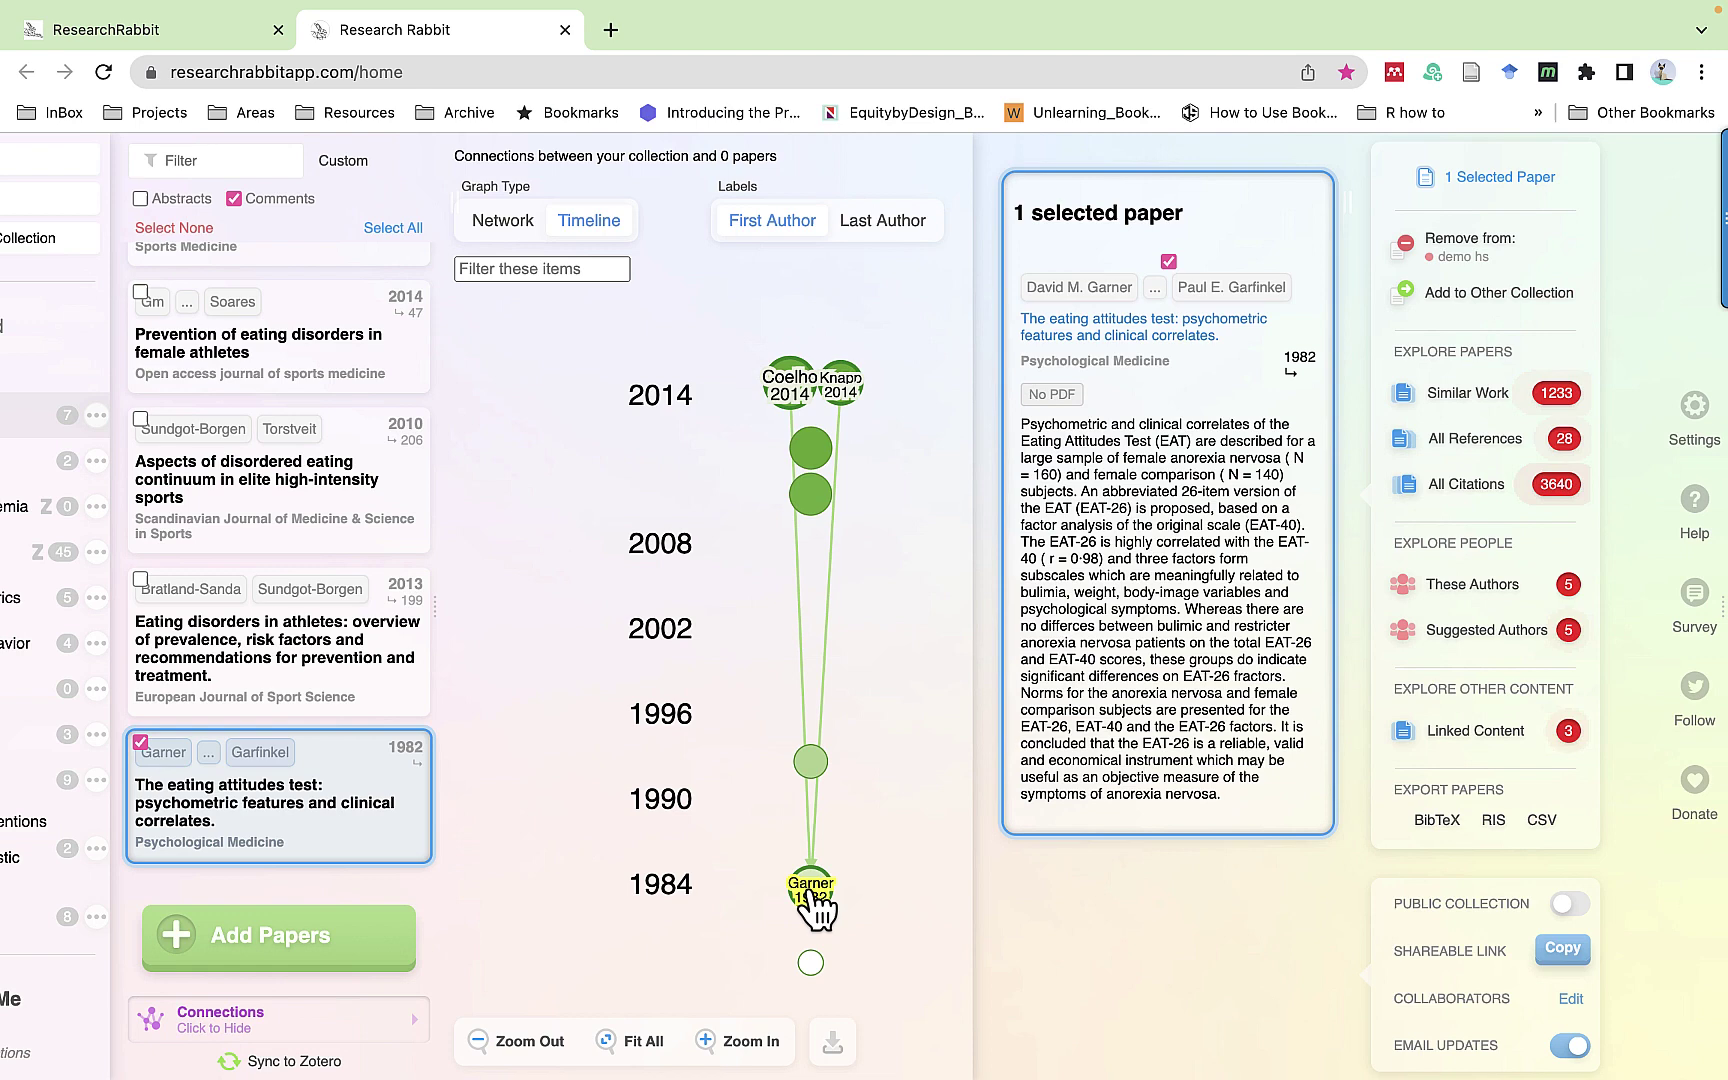
{"action": "left_click", "coordinate": [822, 500]}
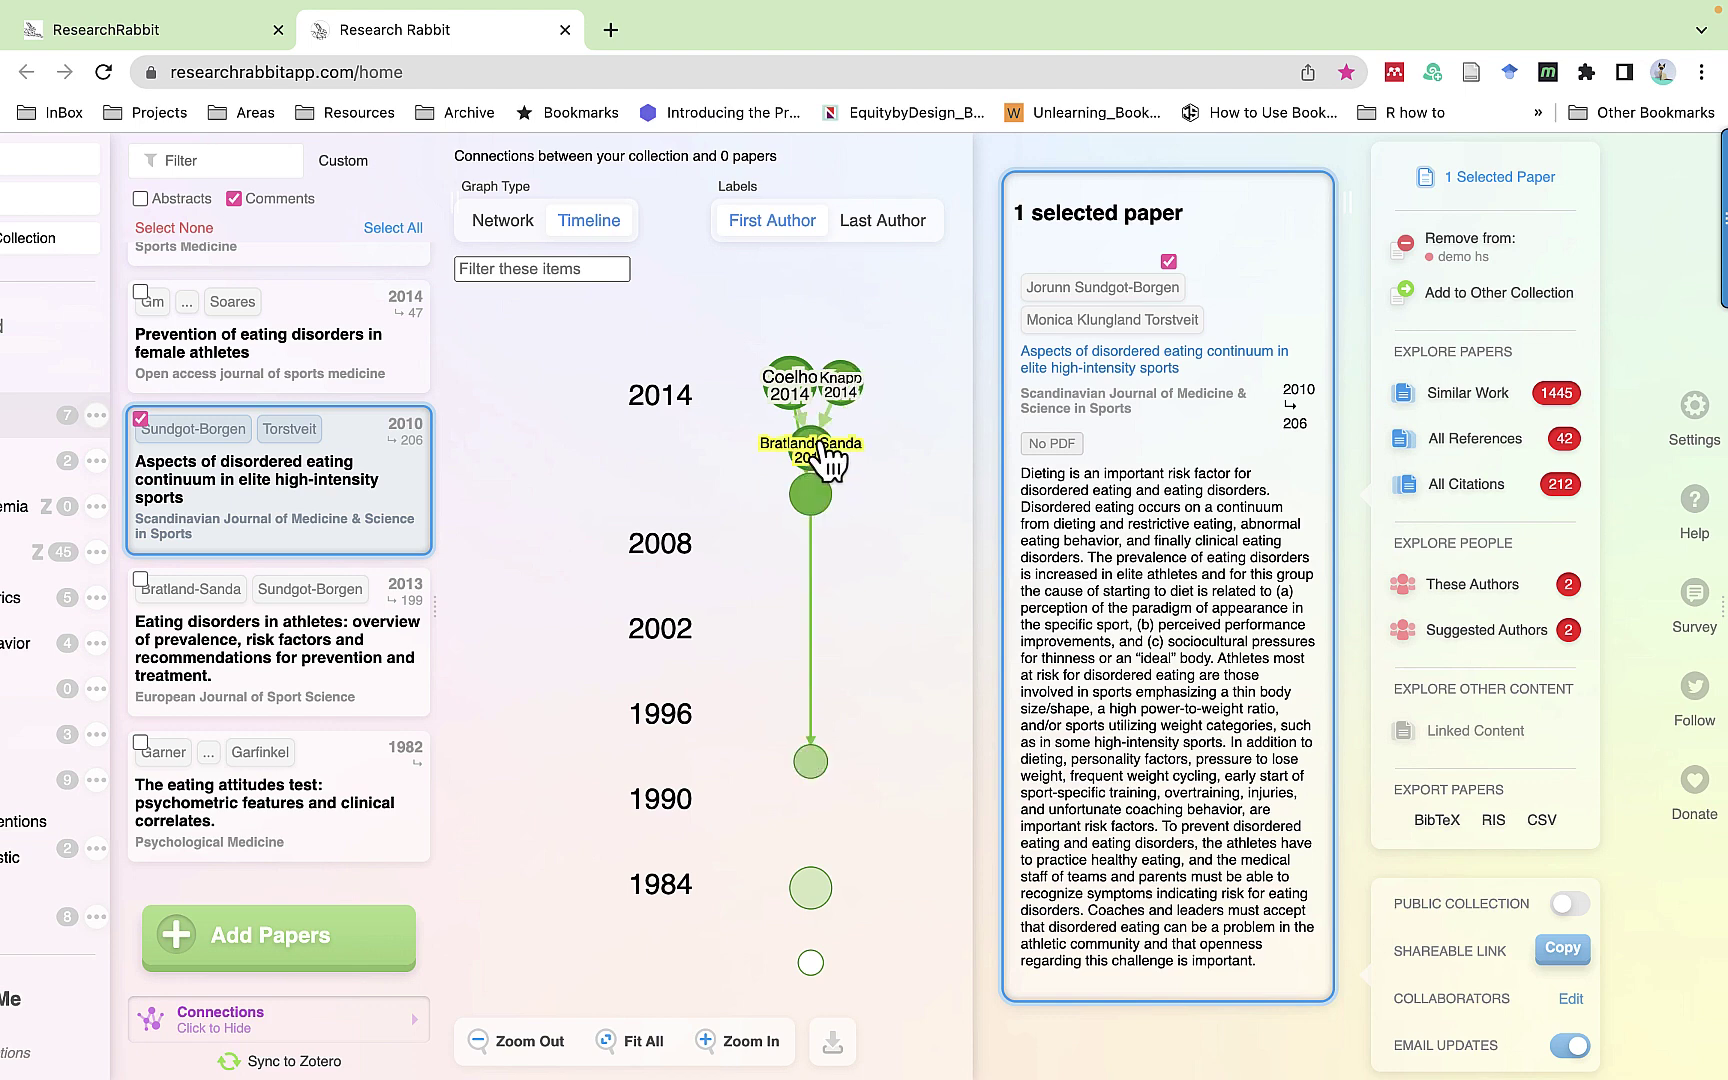
{"action": "left_click", "coordinate": [823, 447]}
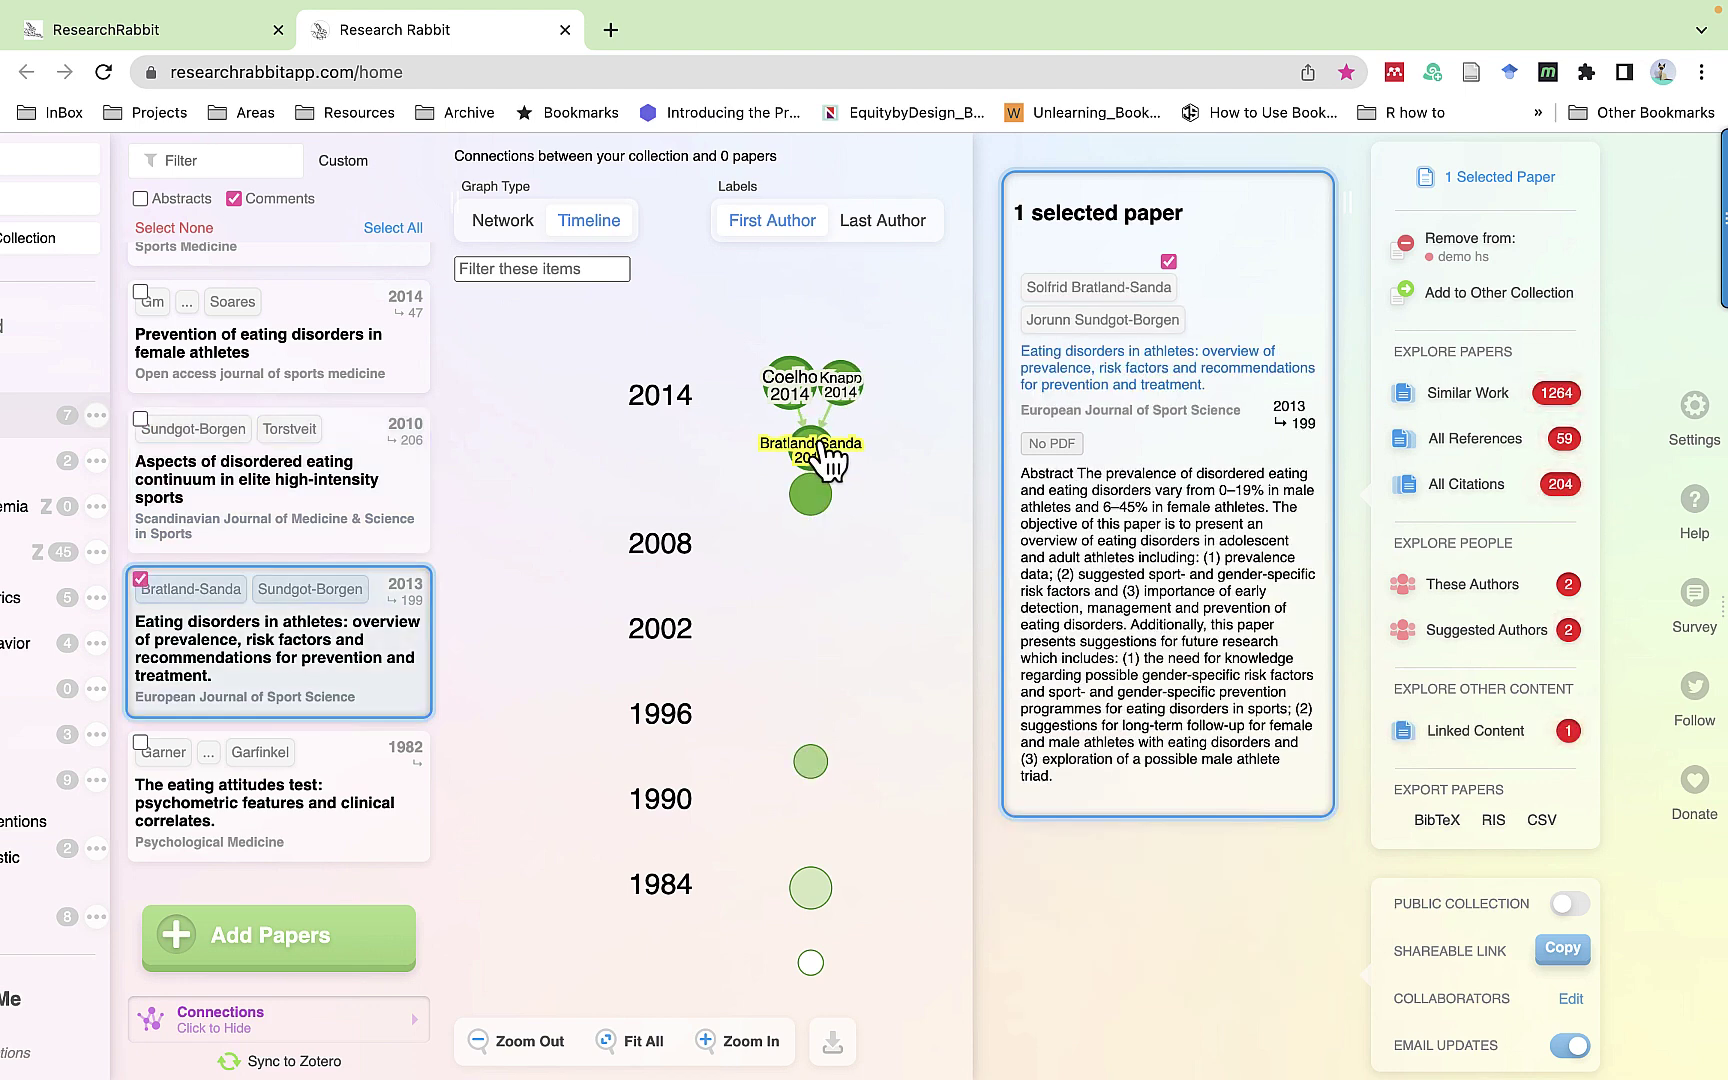
{"action": "left_click", "coordinate": [793, 386]}
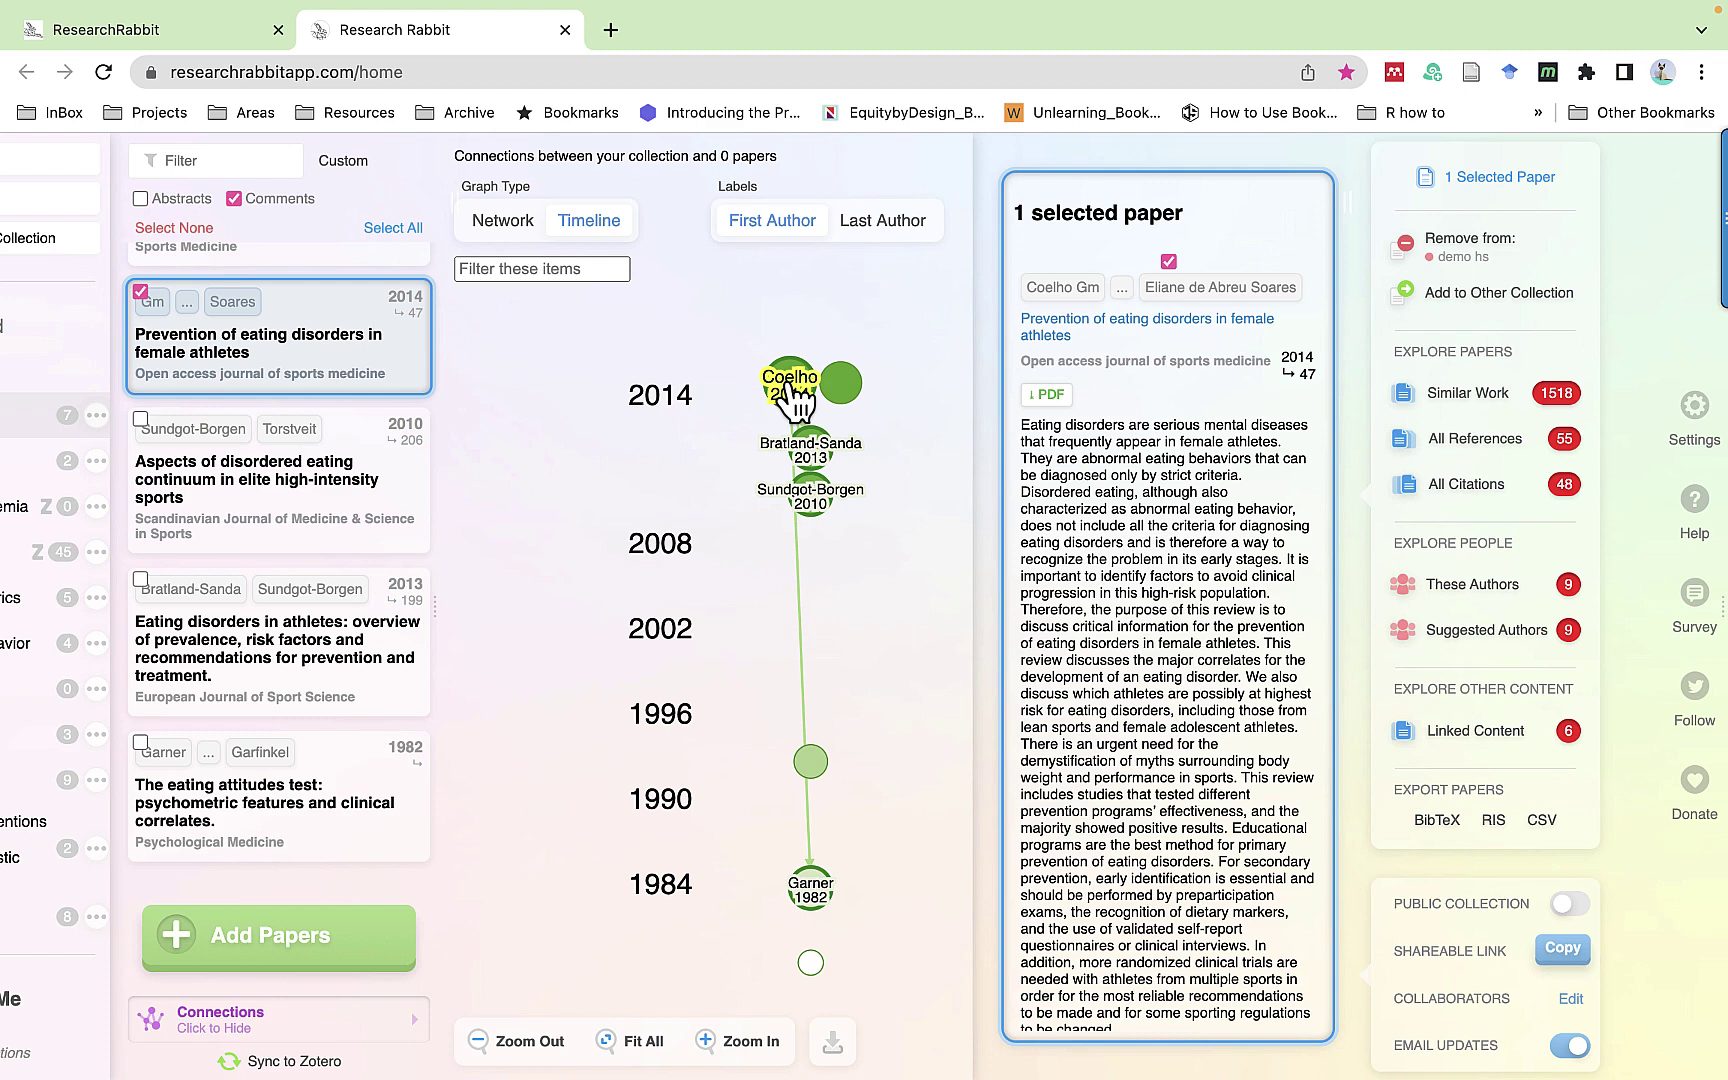
- Close the Prevention paper's details to show demo hs totals: 1291 similar, 24 earlier, 111 later works
{"action": "mouse_move", "coordinate": [240, 370]}
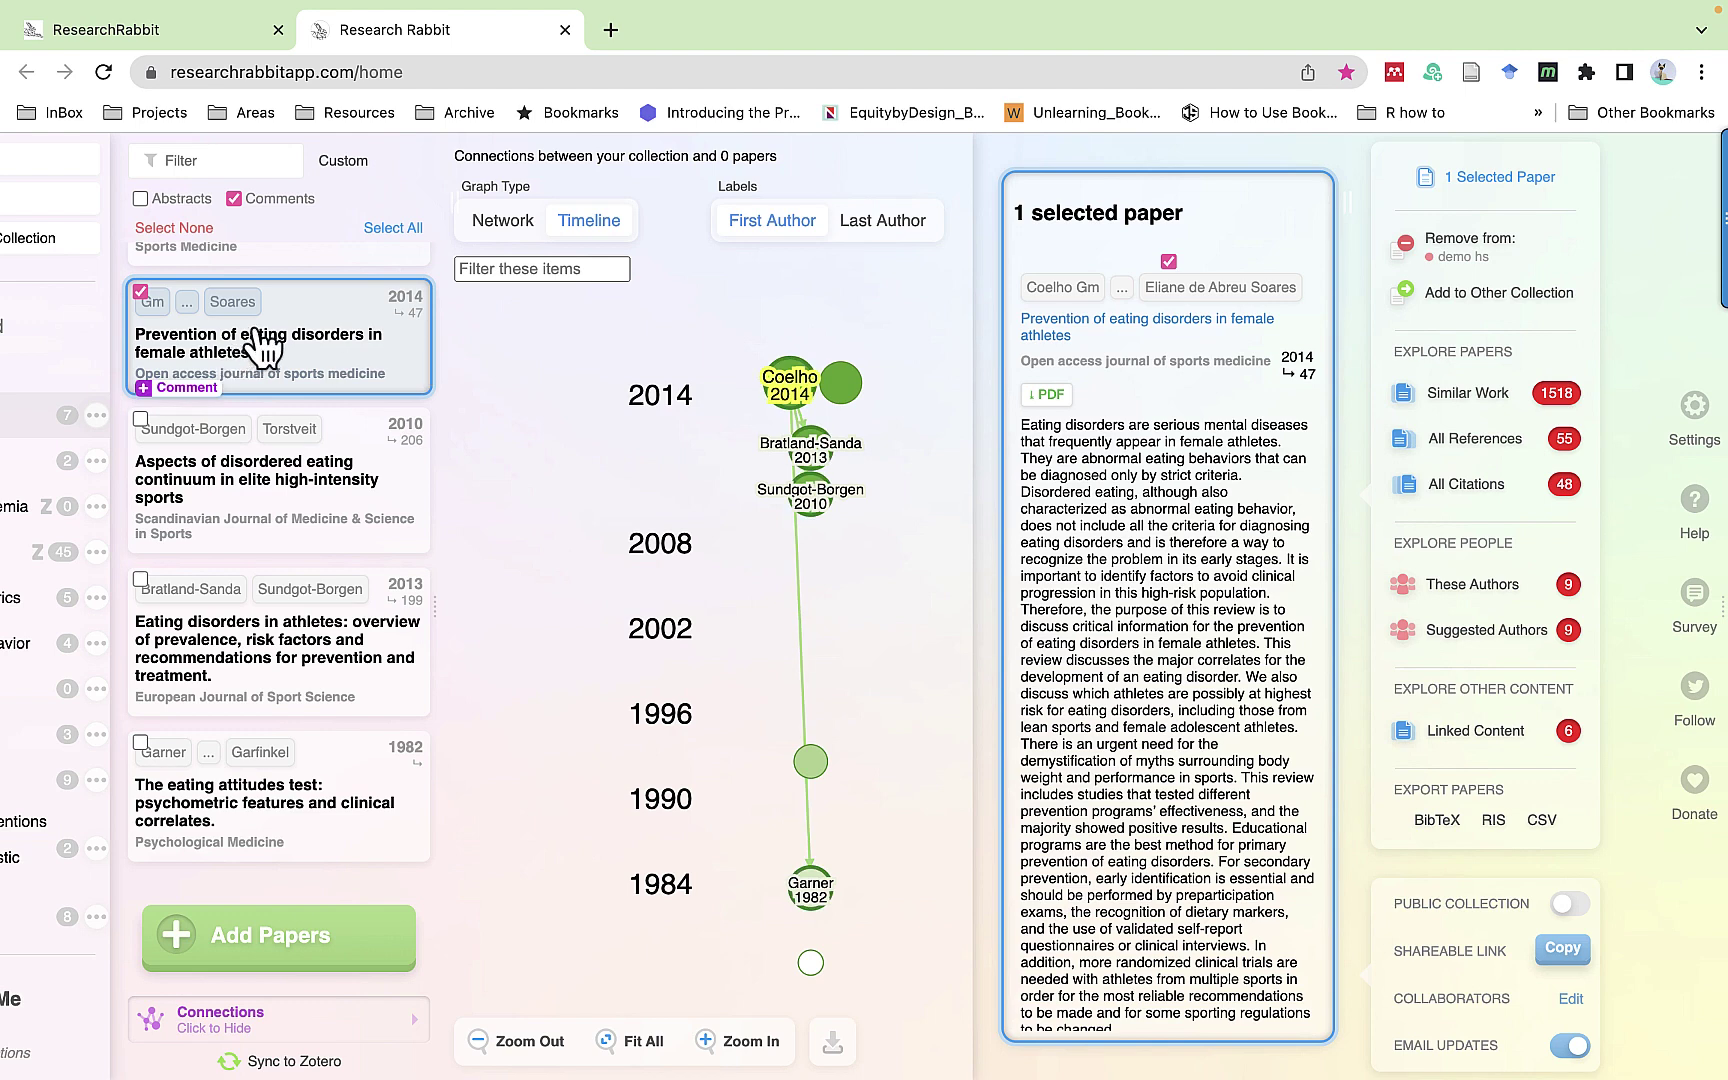
{"action": "scroll", "coordinate": [262, 345], "scroll_direction": "up", "scroll_amount": 5}
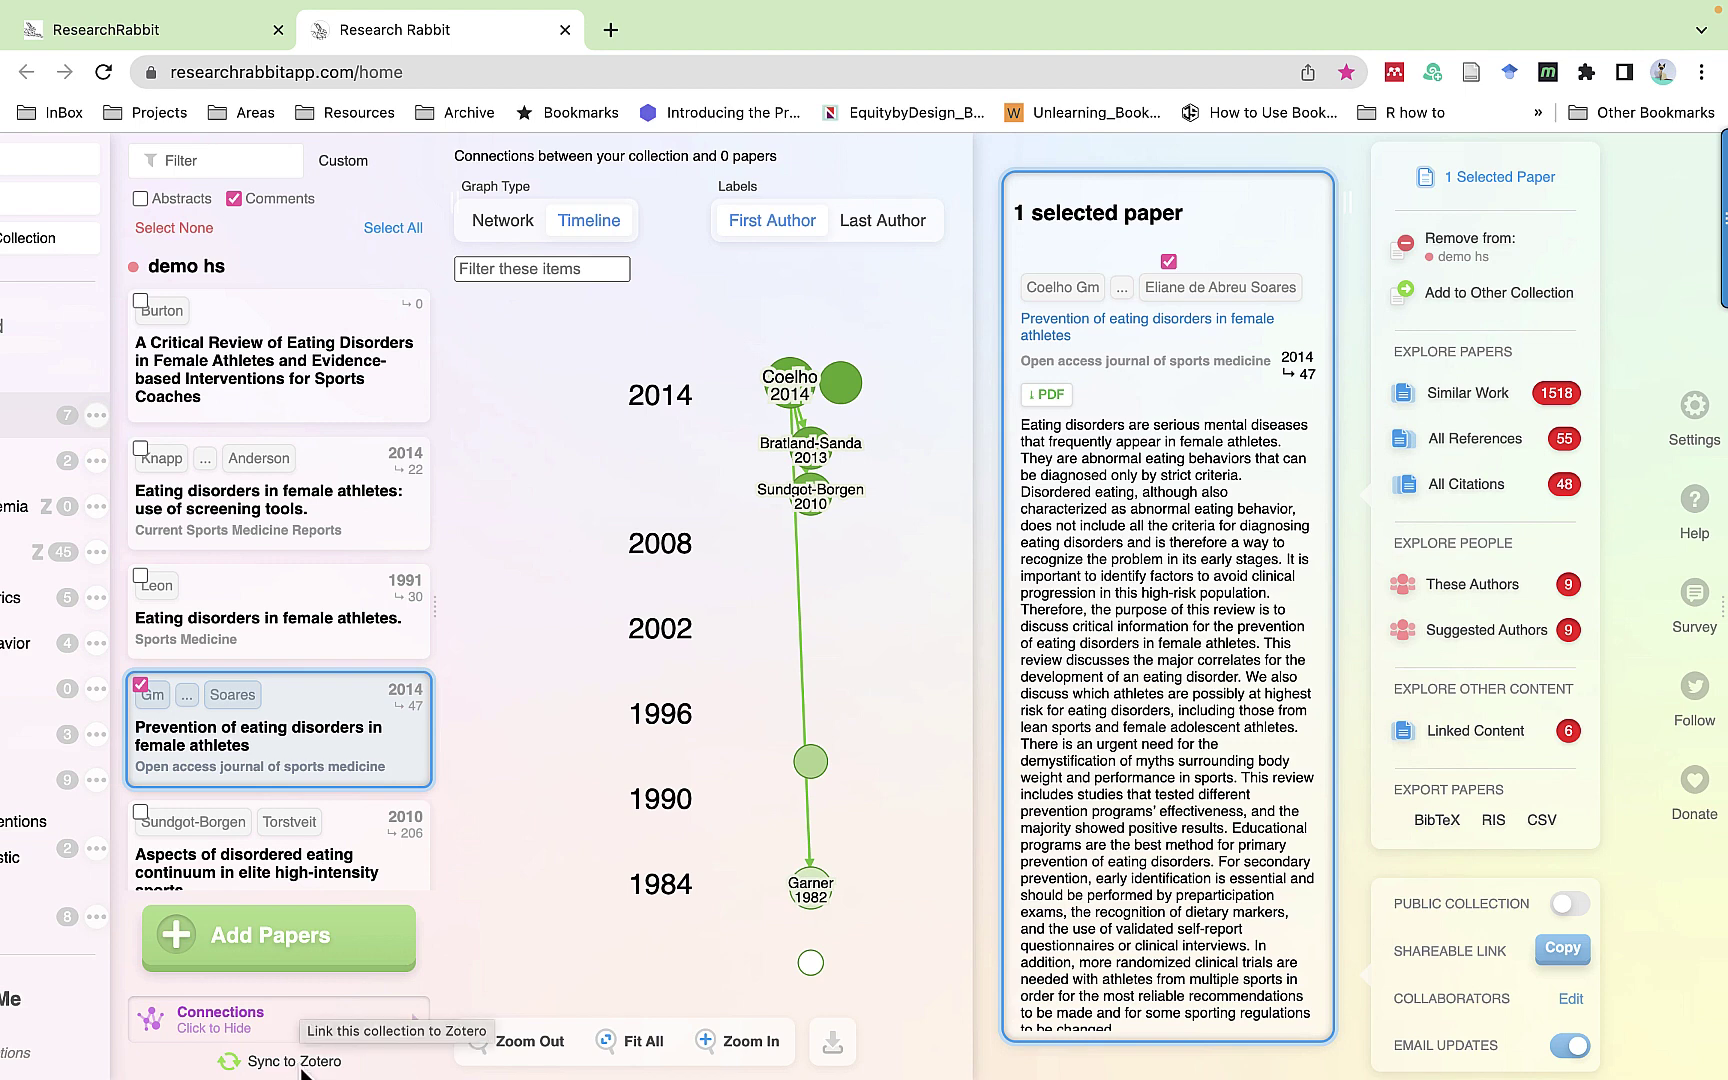
{"action": "left_click", "coordinate": [1006, 171]}
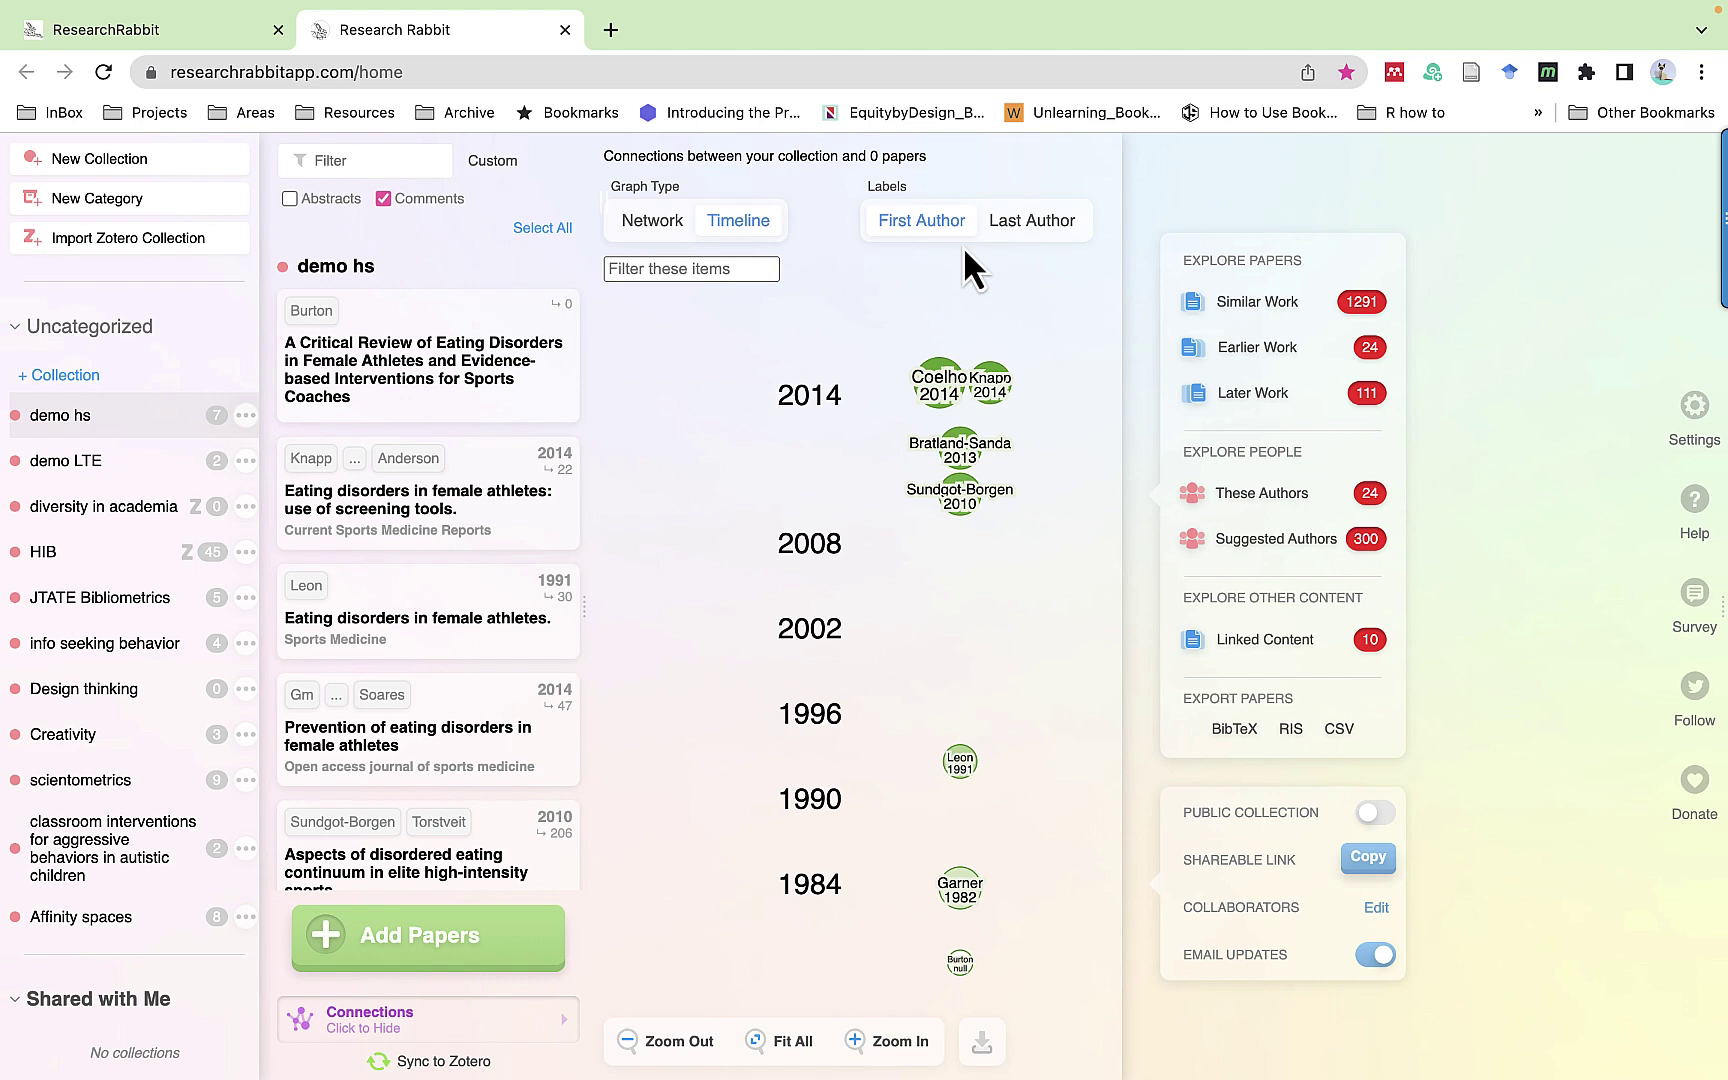
{"action": "mouse_move", "coordinate": [905, 2]}
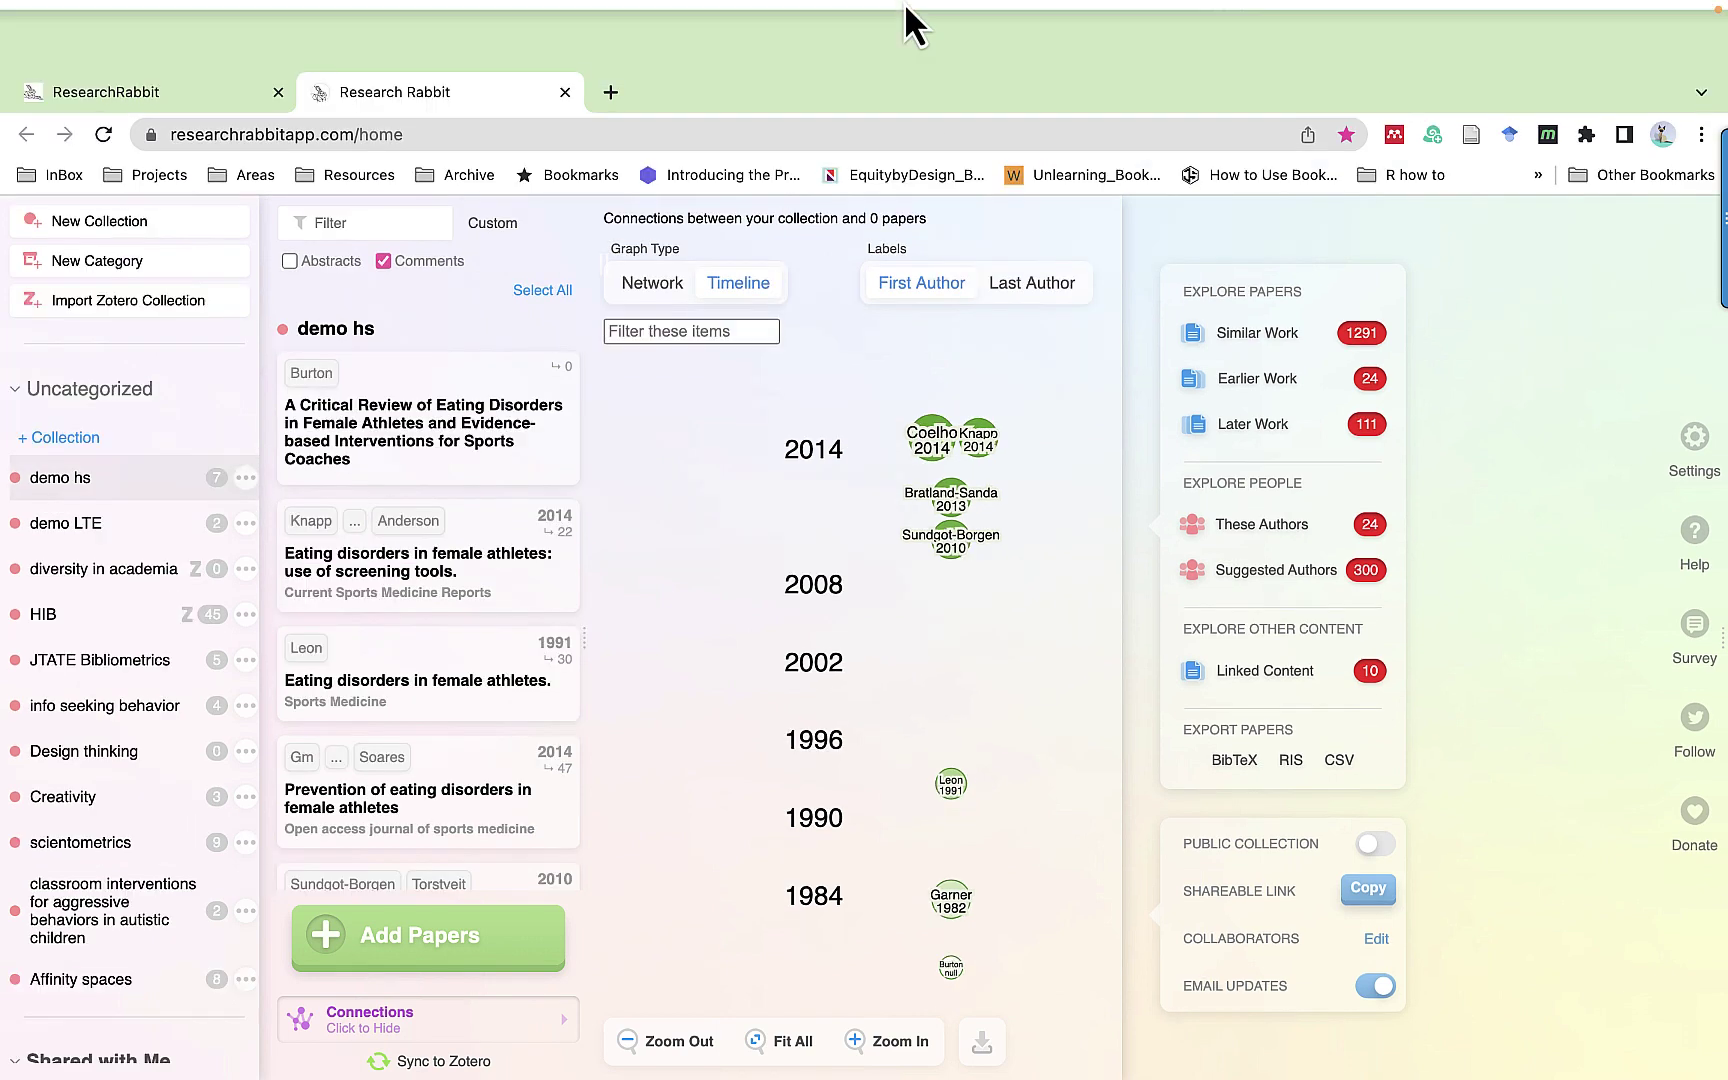